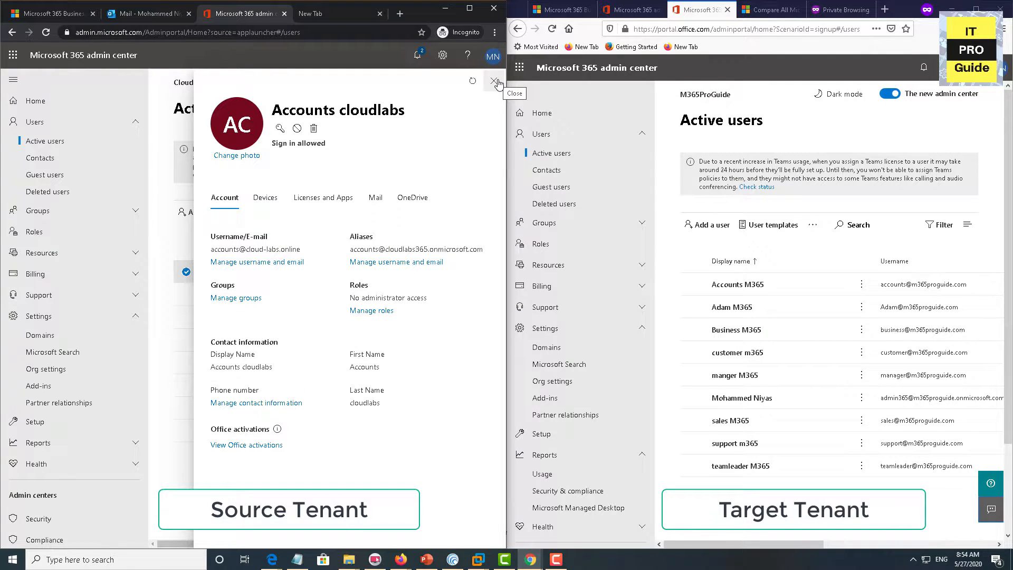
Compare the sales cloud labs and Accounts cloudlabs details and alias with the target's Accounts M365
left_click(497, 83)
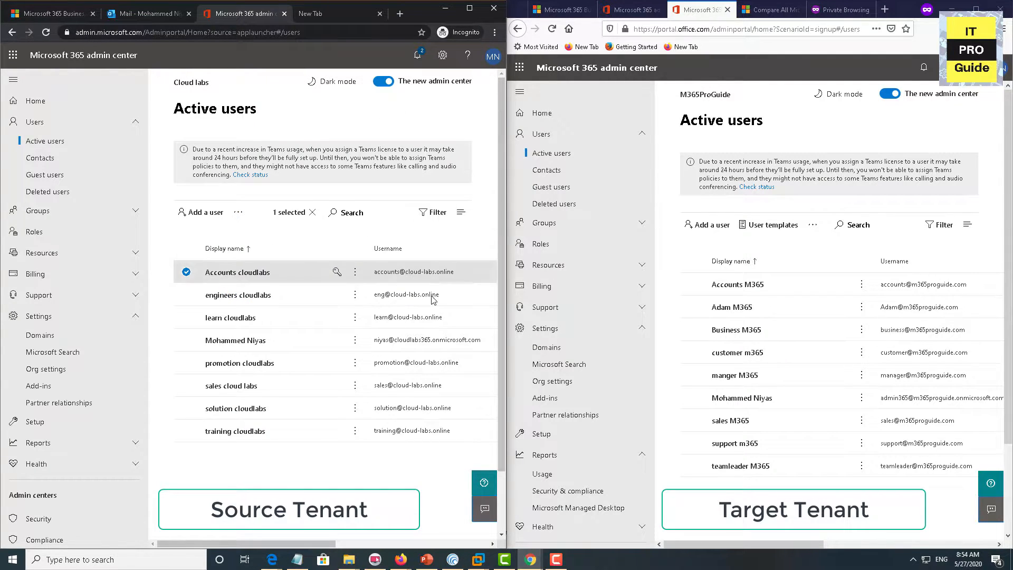
left_click(424, 388)
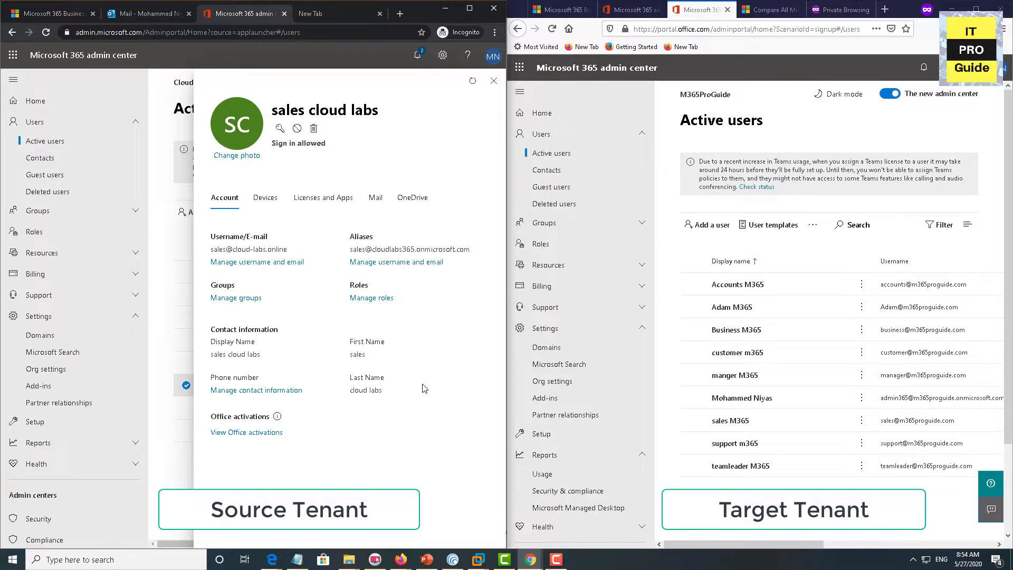
left_click(494, 81)
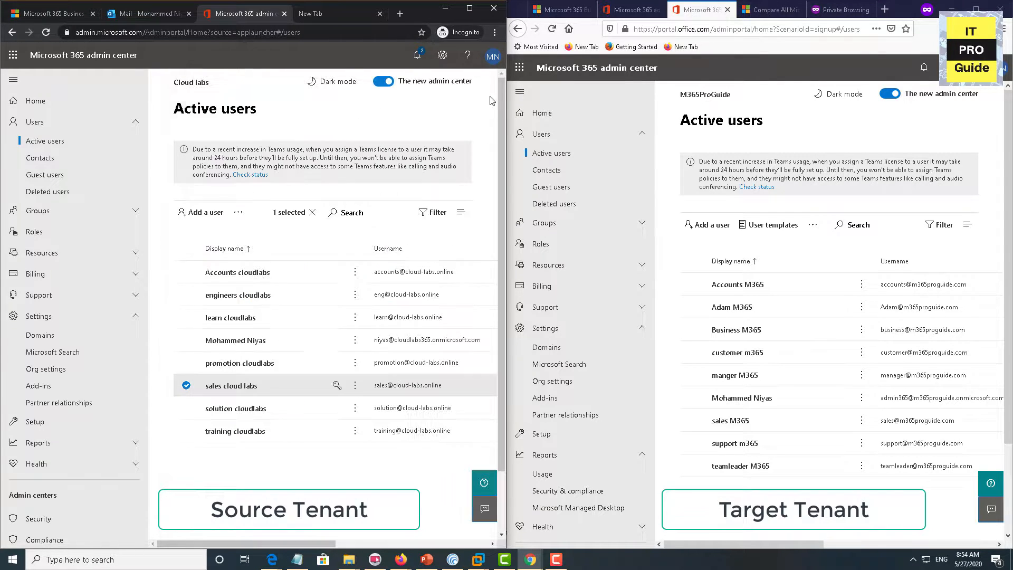
left_click(404, 272)
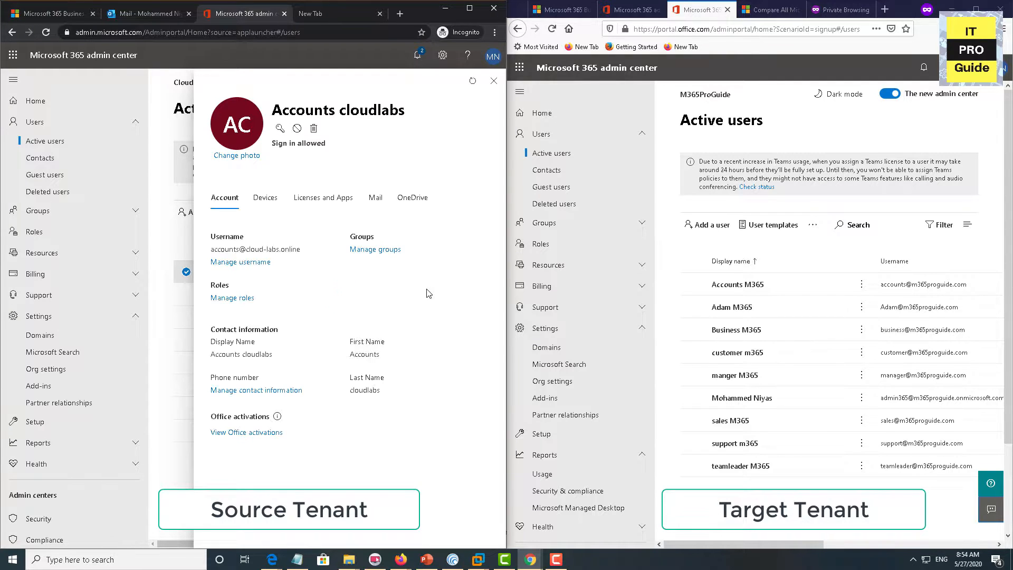
left_click_drag(482, 249, 354, 250)
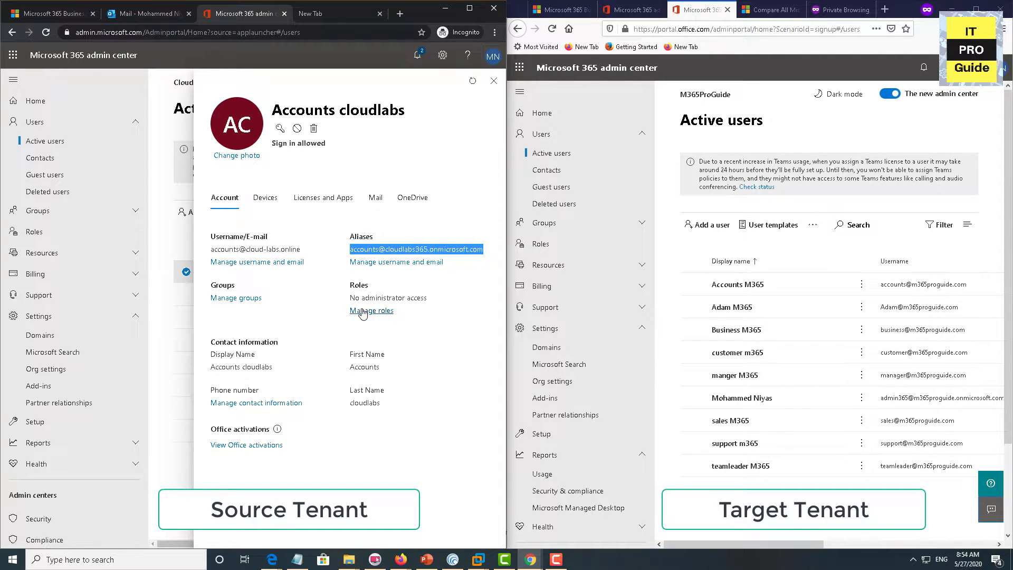
left_click(873, 286)
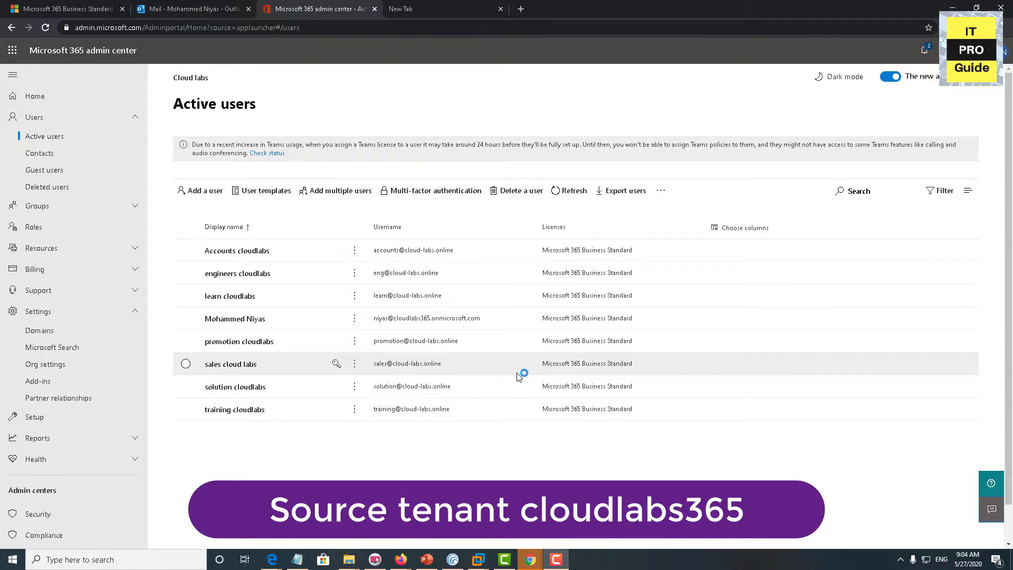
Export the eight active users to a CSV file and open it in Excel
left_click(622, 205)
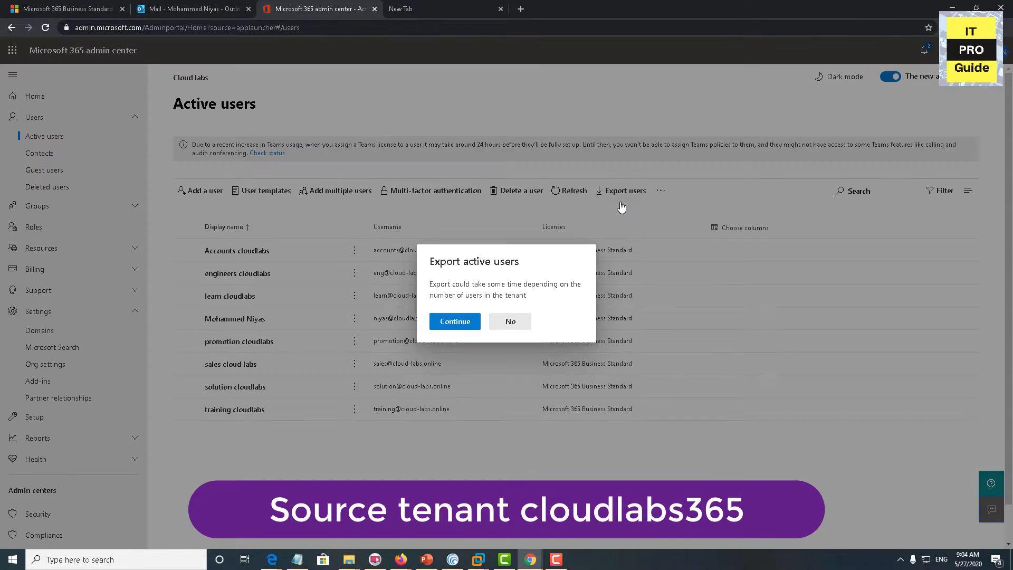
left_click(455, 321)
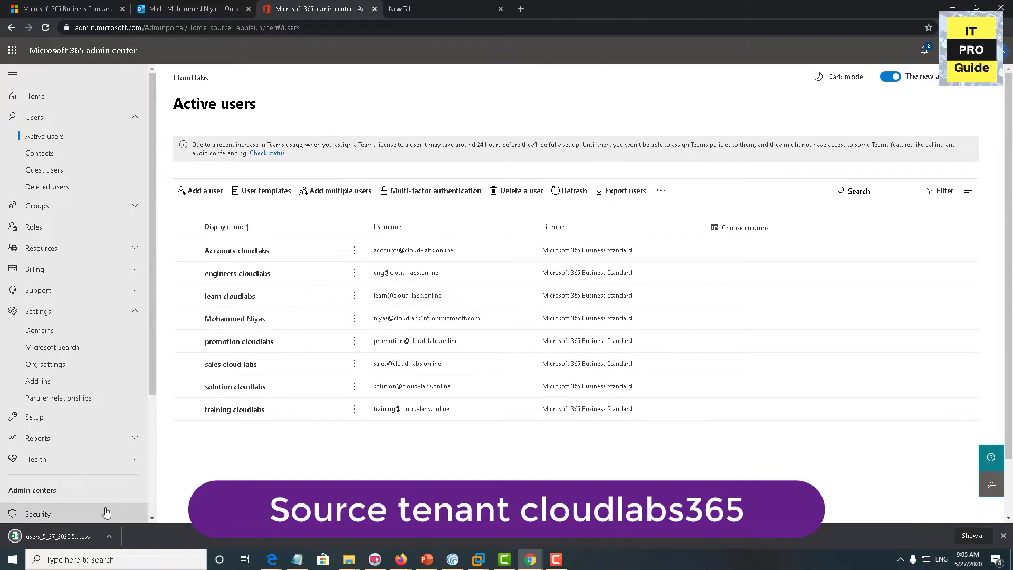
left_click(34, 538)
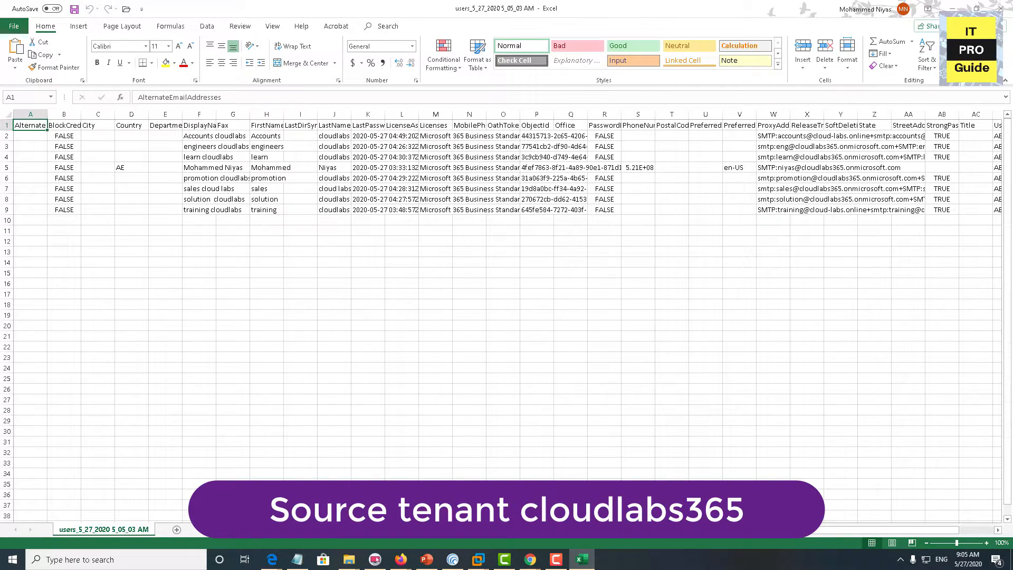
Widen the UserPrincipalName column AE and select the sign-in addresses from AE2 down
scroll(813, 445, "right", 3)
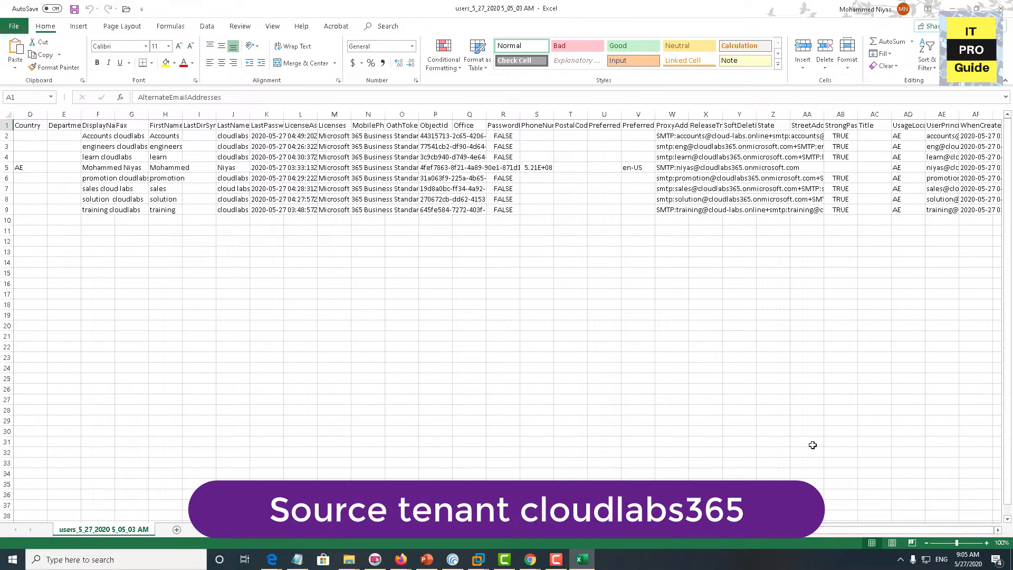
mouse_move(924, 114)
left_mouse_down()
mouse_move(804, 119)
mouse_move(943, 115)
left_mouse_up()
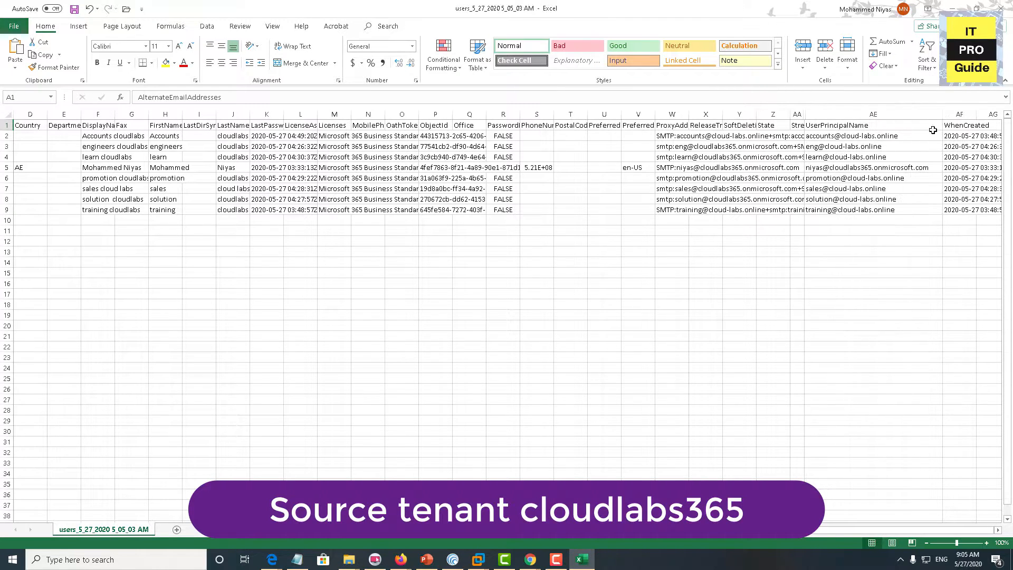
left_click(845, 138)
key("shift+Down")
key("shift+Down")
key("shift+Down")
key("shift+Down")
key("shift+Down")
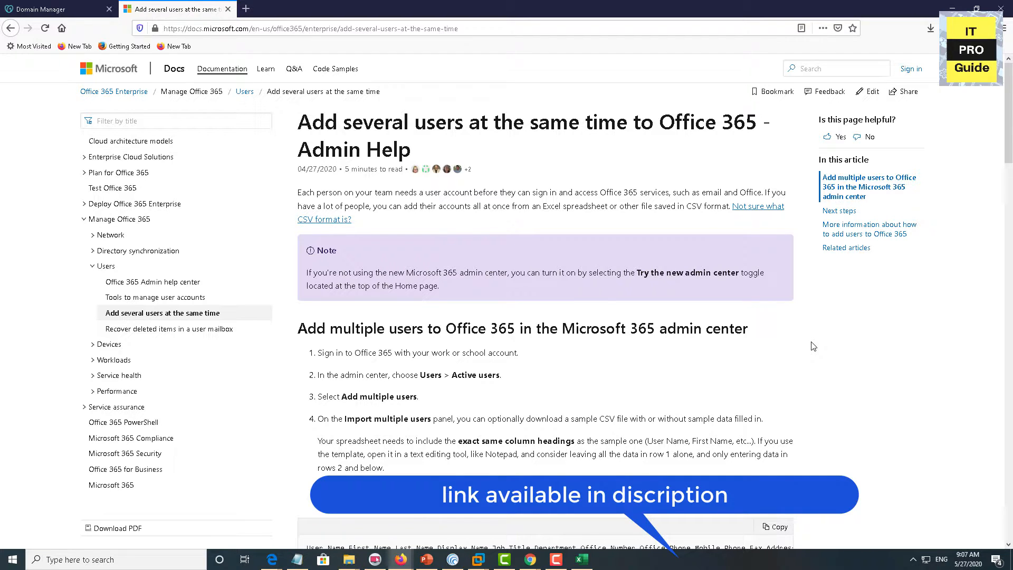
Download Import_User_Sample_en.csv from the docs article's sample link and open it in Excel
scroll(813, 346, "down", 2)
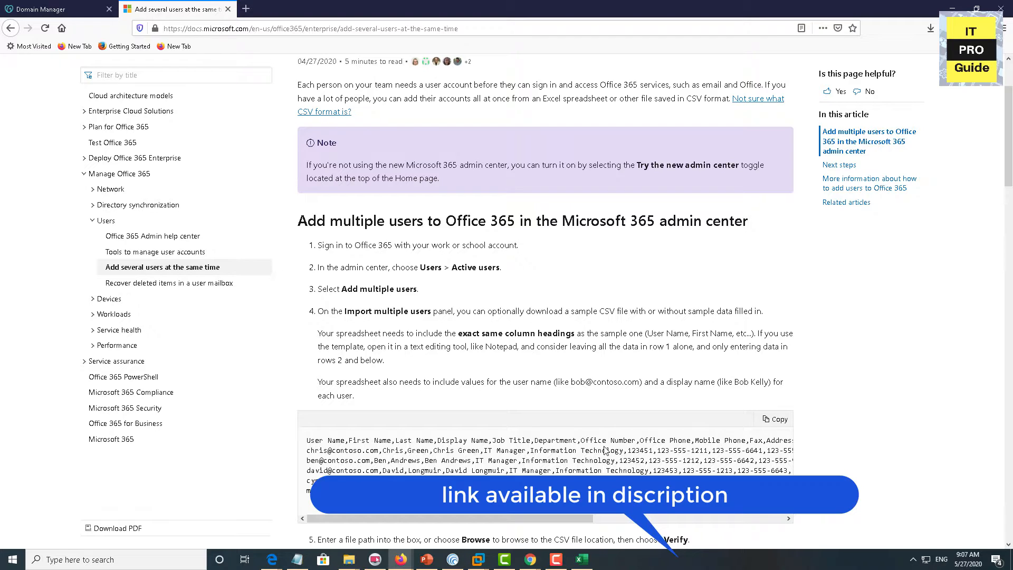
scroll(605, 450, "down", 10)
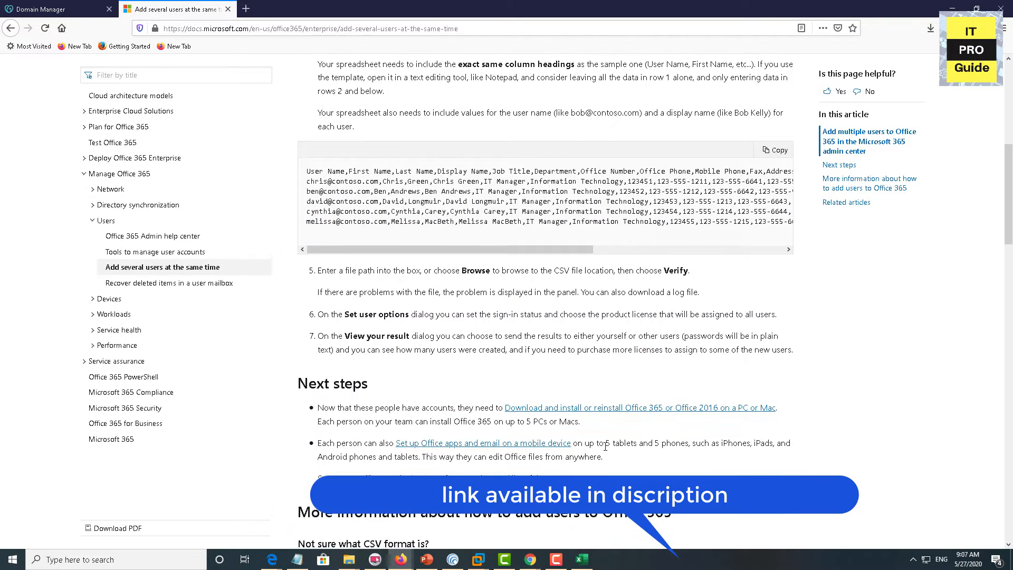
scroll(606, 446, "down", 4)
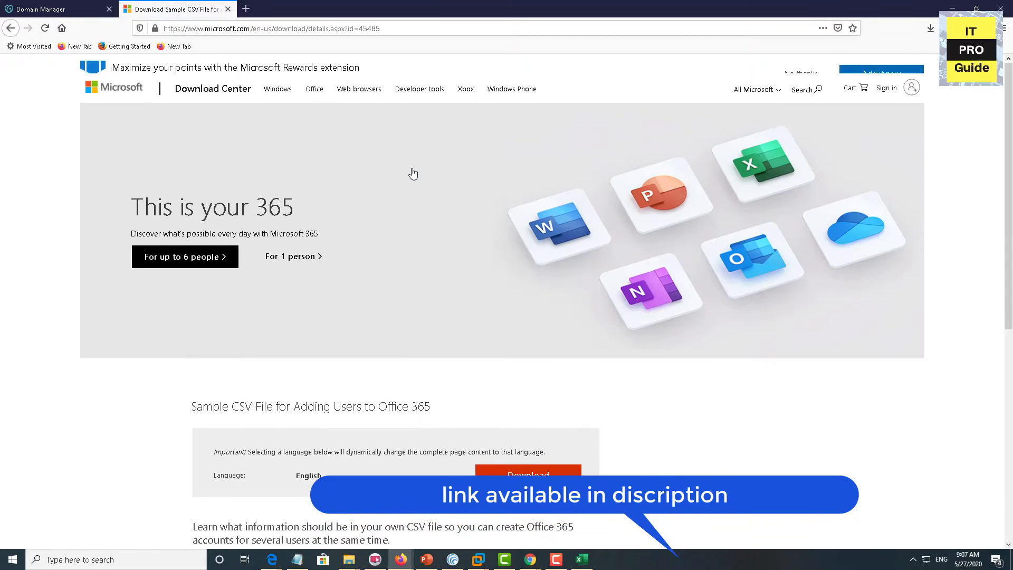
scroll(399, 396, "down", 4)
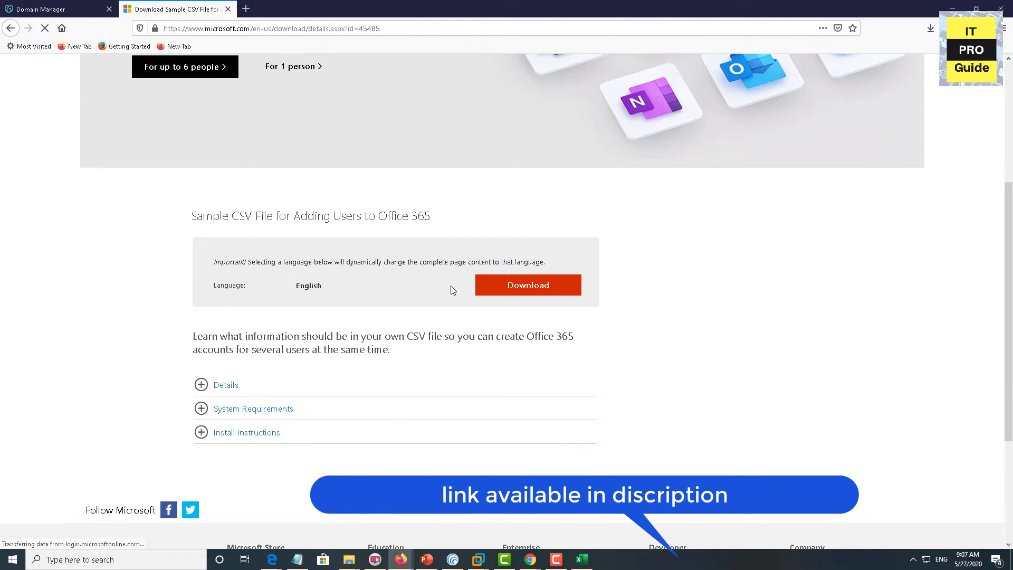
left_click(560, 295)
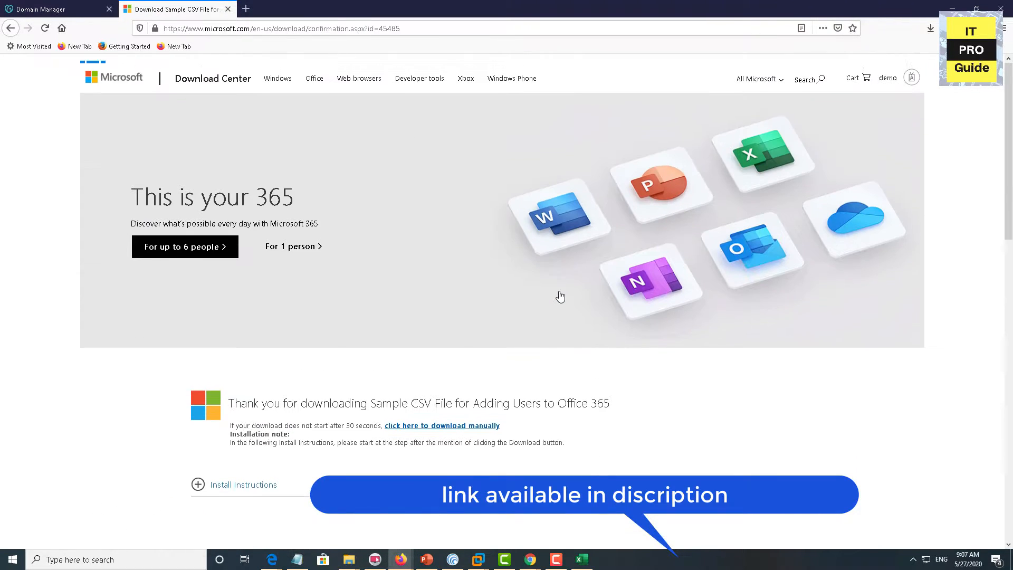
left_click(399, 243)
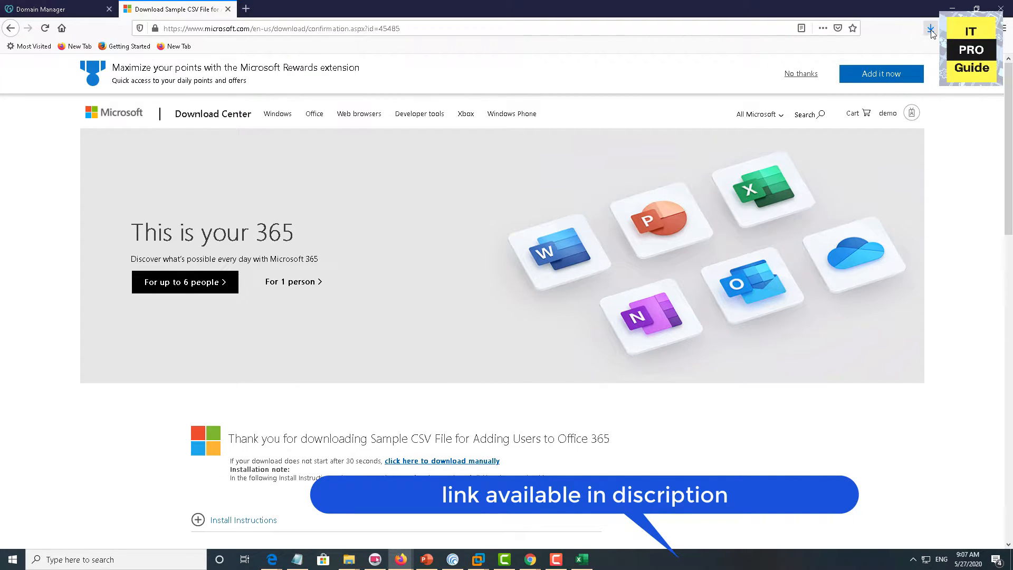
left_click(843, 52)
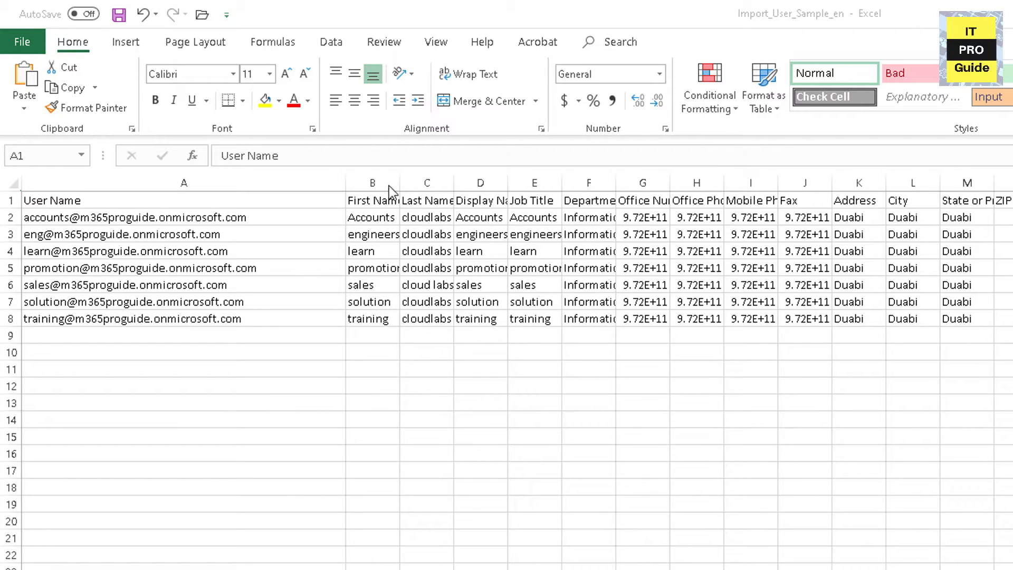
Replace the cloud-labs.online domain in A8 with m365proguide.onmicrosoft.com
left_click_drag(400, 182, 684, 184)
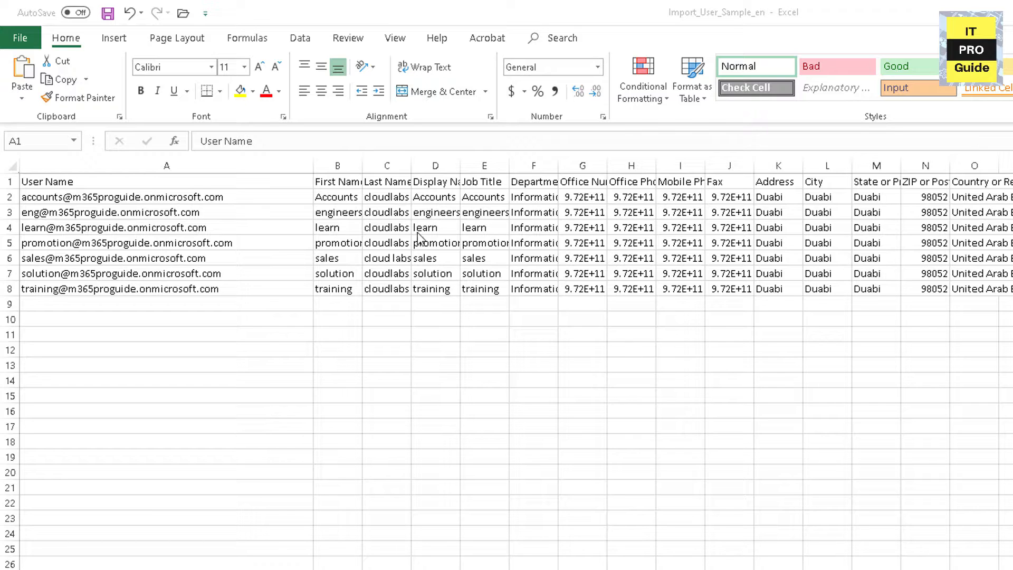
left_click_drag(364, 164, 619, 166)
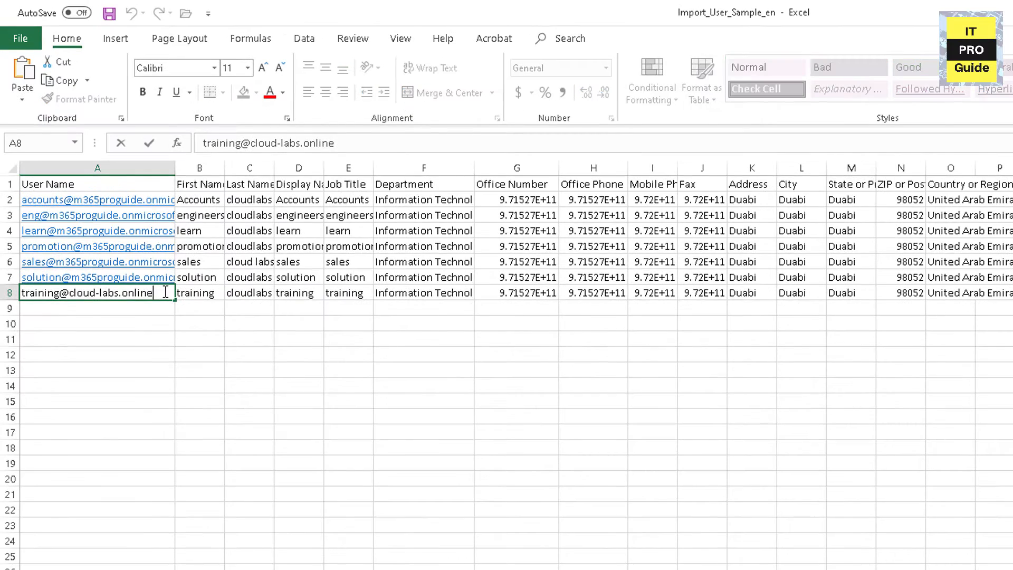
left_click_drag(165, 292, 72, 297)
type("m365proguide.onmicrosoft.com")
left_click(89, 335)
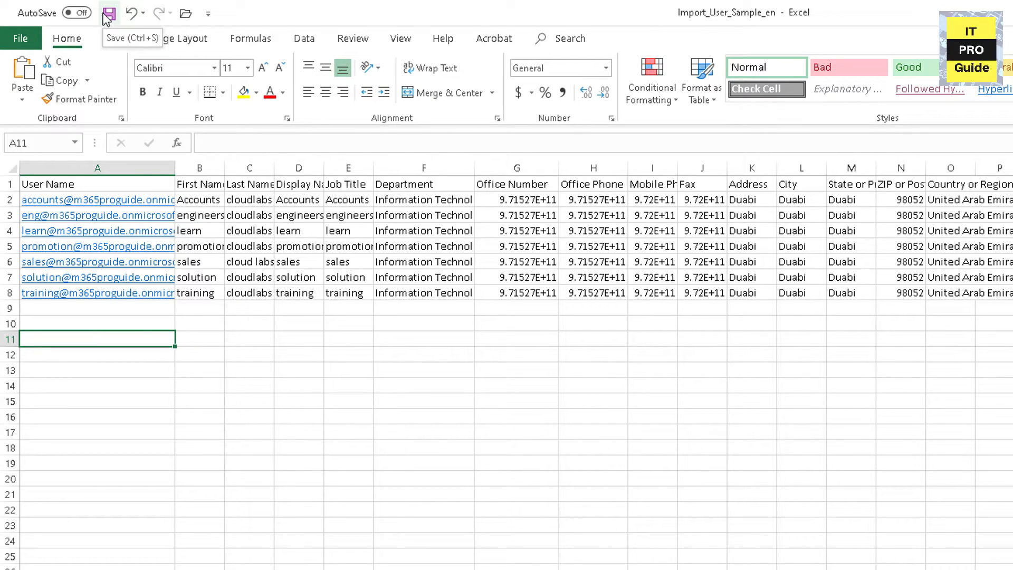
Save the CSV file and widen column A to show the full user names
left_click(39, 38)
left_click(80, 212)
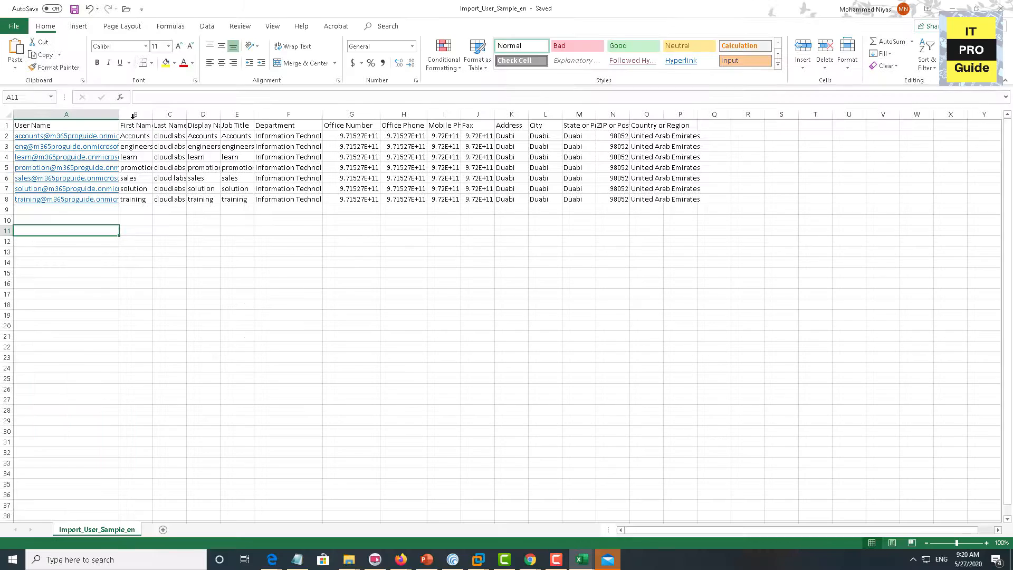
left_click_drag(119, 114, 129, 114)
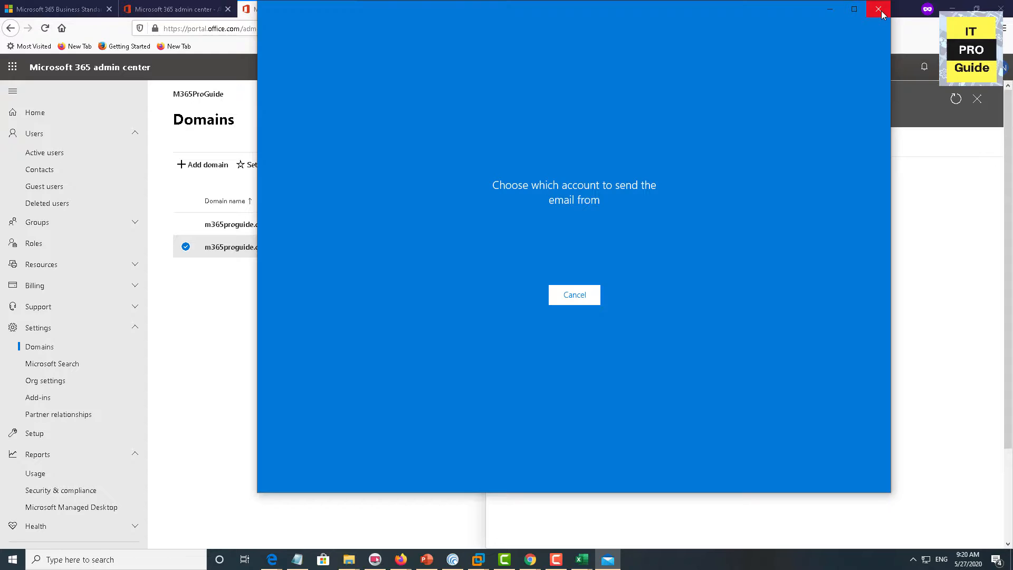
left_click(880, 12)
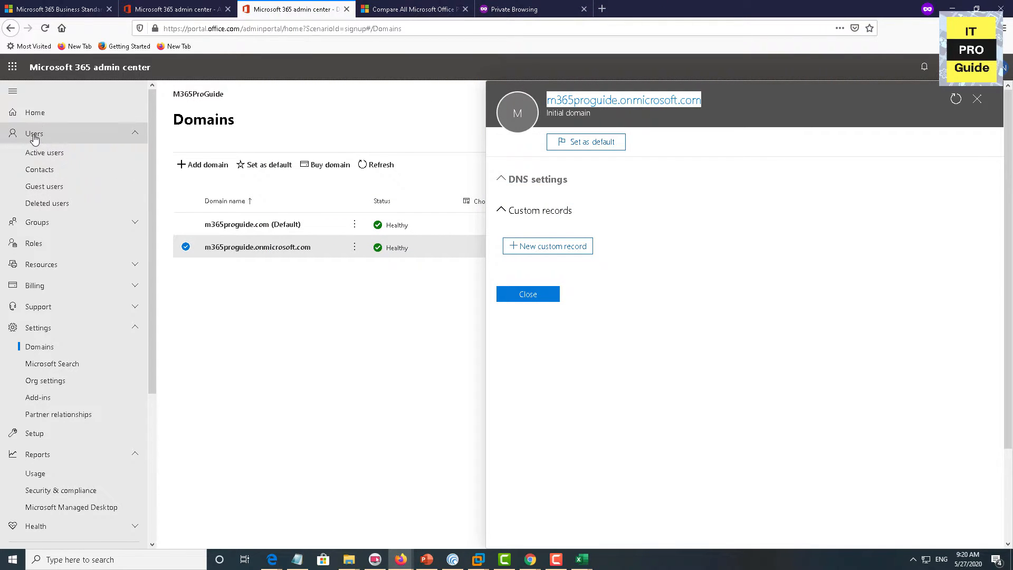
Go to the target tenant's Active users list and start adding multiple users from a CSV
left_click(39, 156)
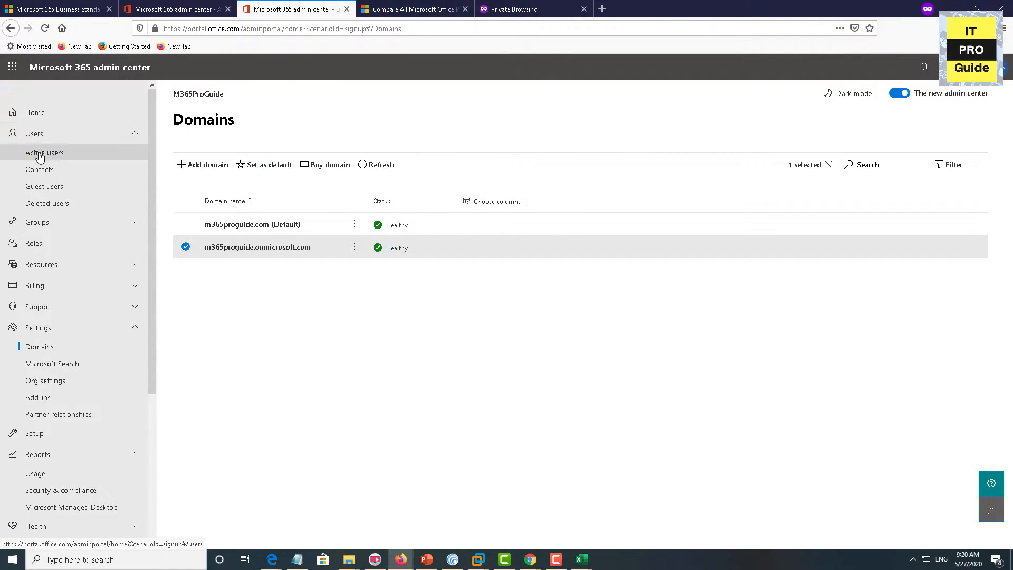
left_click(39, 156)
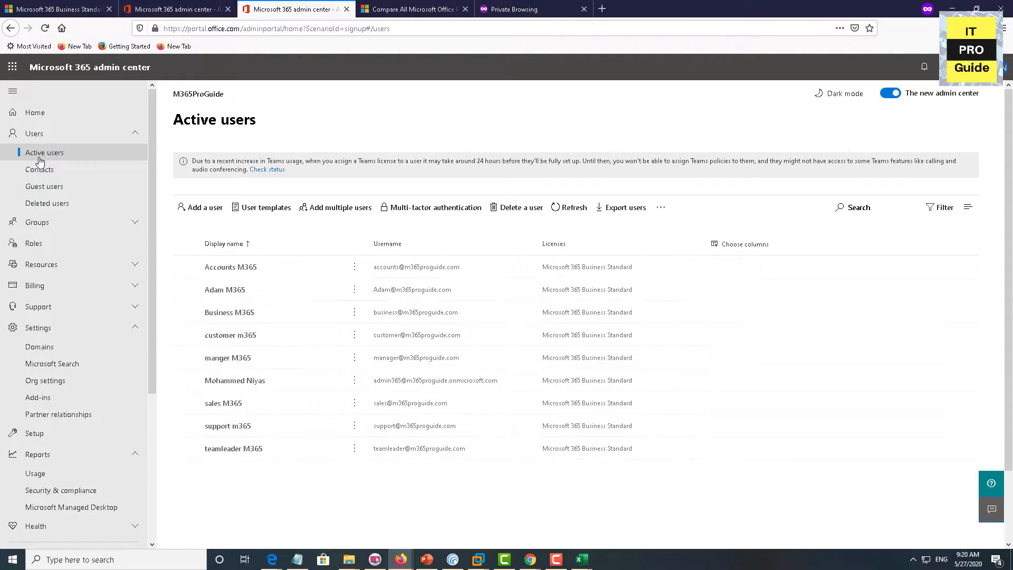
left_click(660, 208)
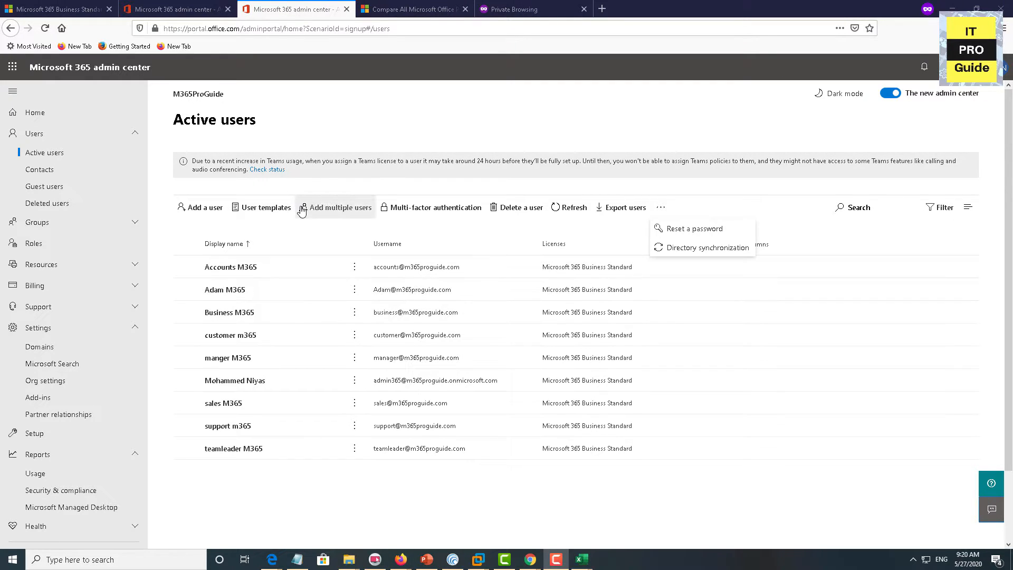
left_click(353, 211)
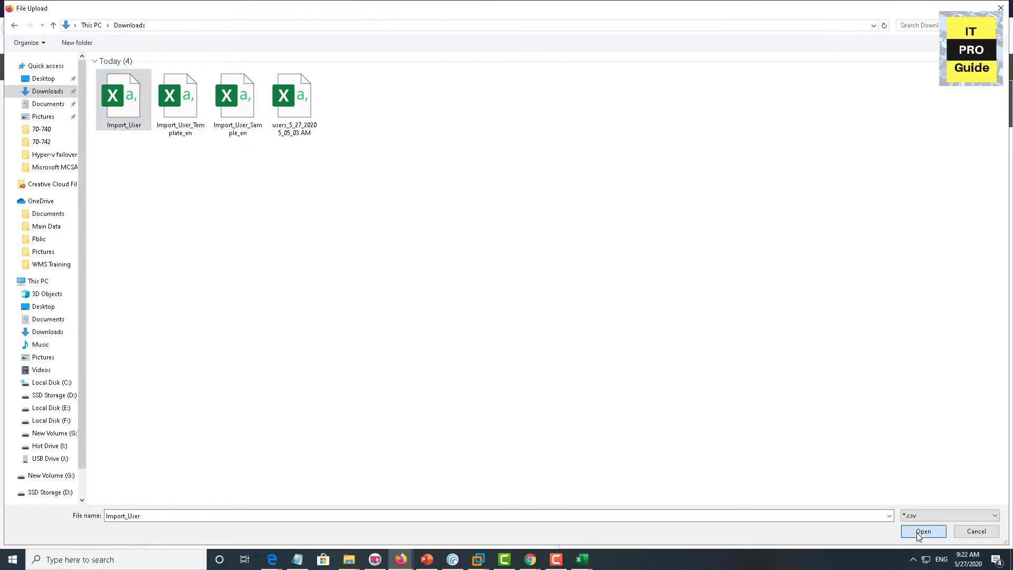
Upload Import_User.csv and assign Microsoft 365 Business Standard licences to the imported users
left_click(923, 531)
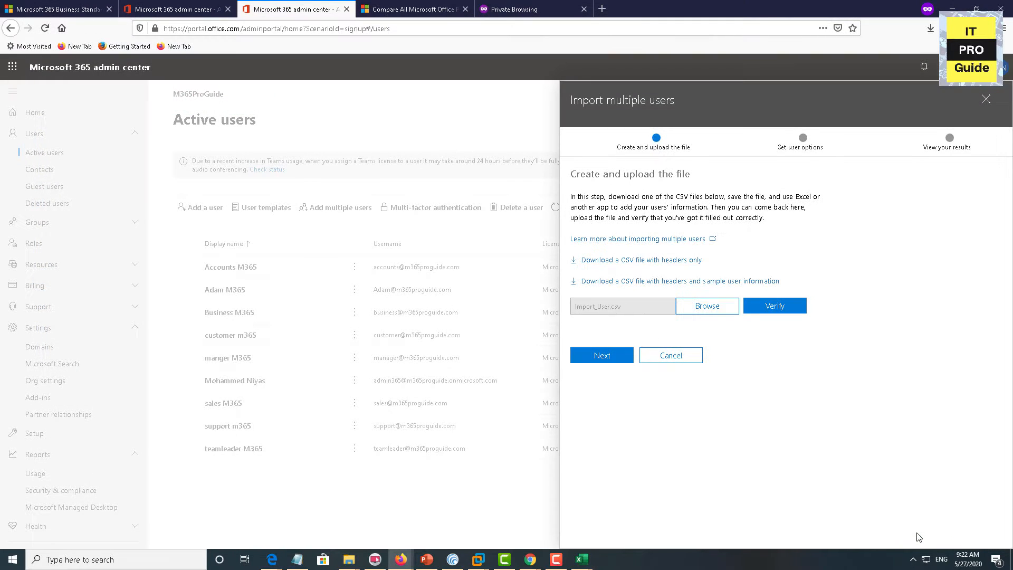
left_click(597, 361)
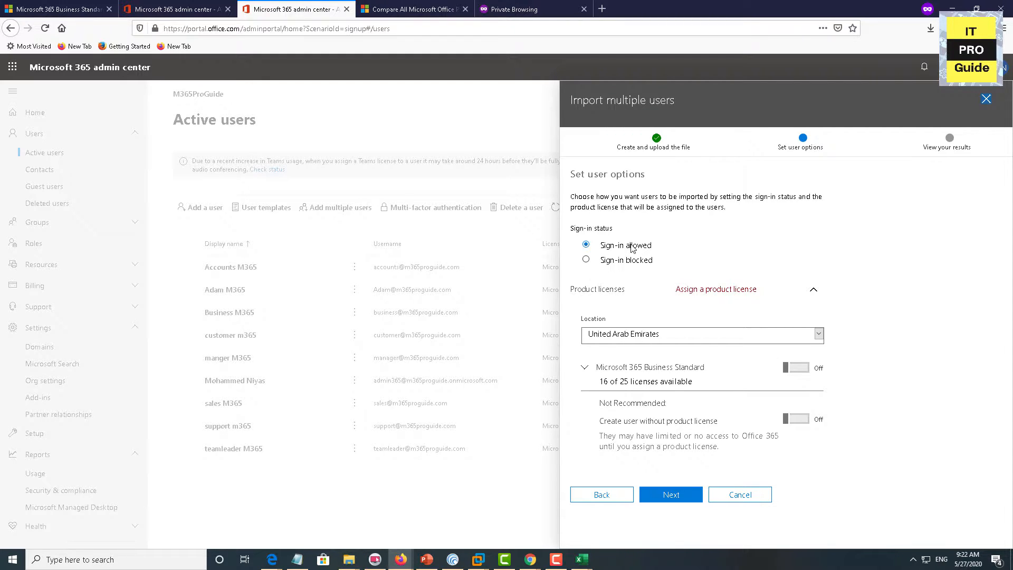
left_click(797, 368)
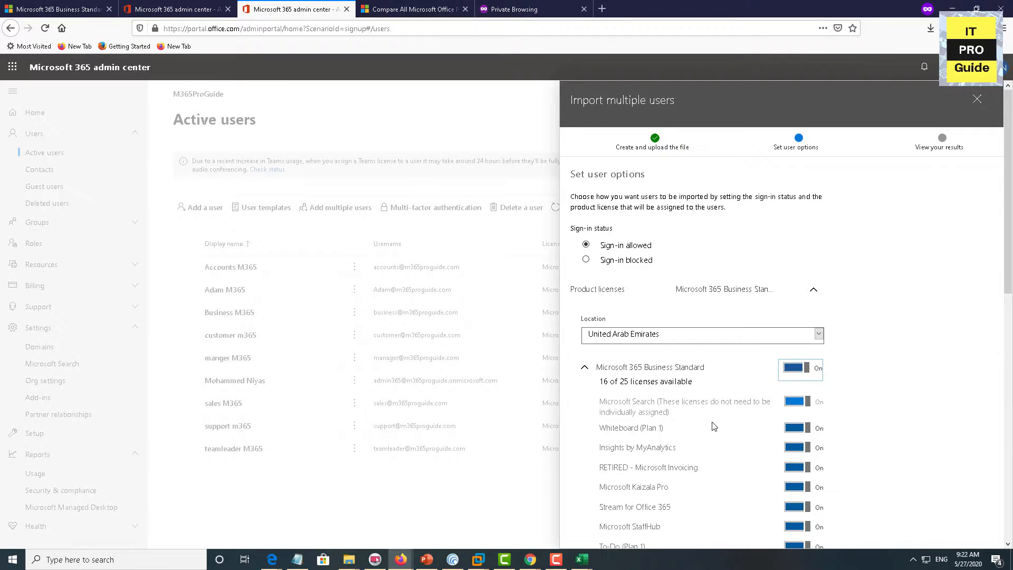
scroll(714, 427, "down", 5)
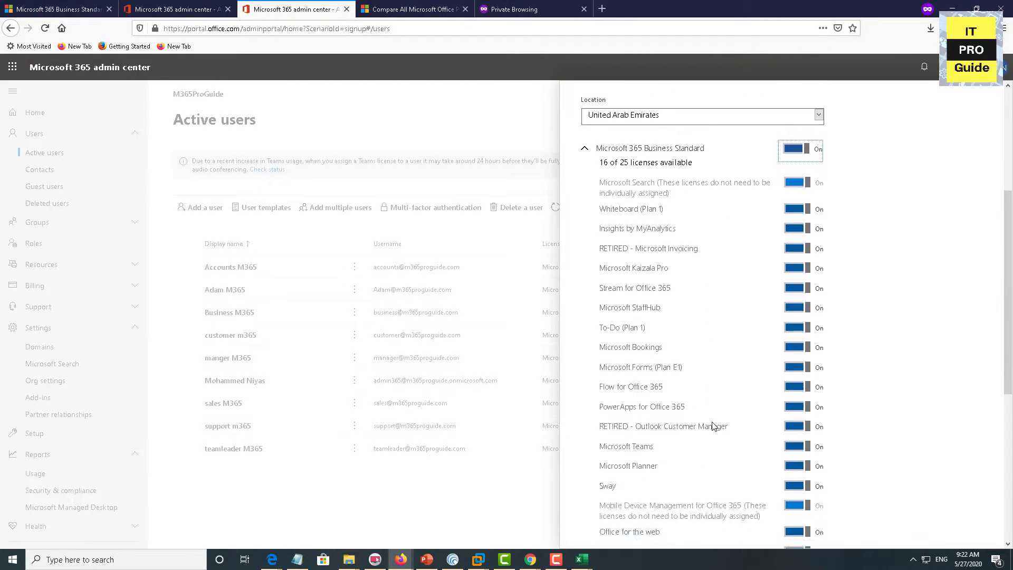
scroll(713, 426, "down", 4)
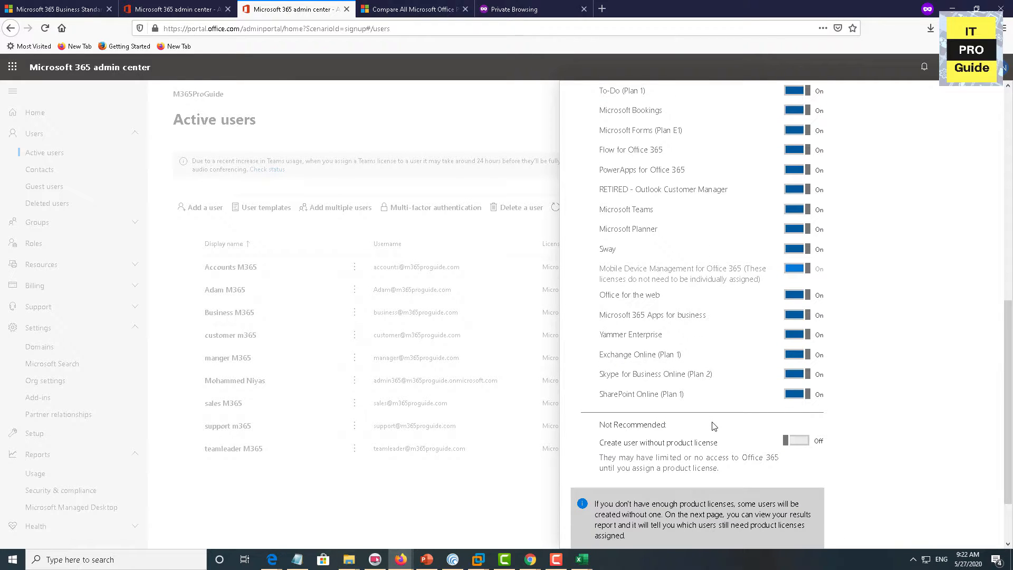
scroll(713, 426, "up", 2)
scroll(796, 495, "down", 4)
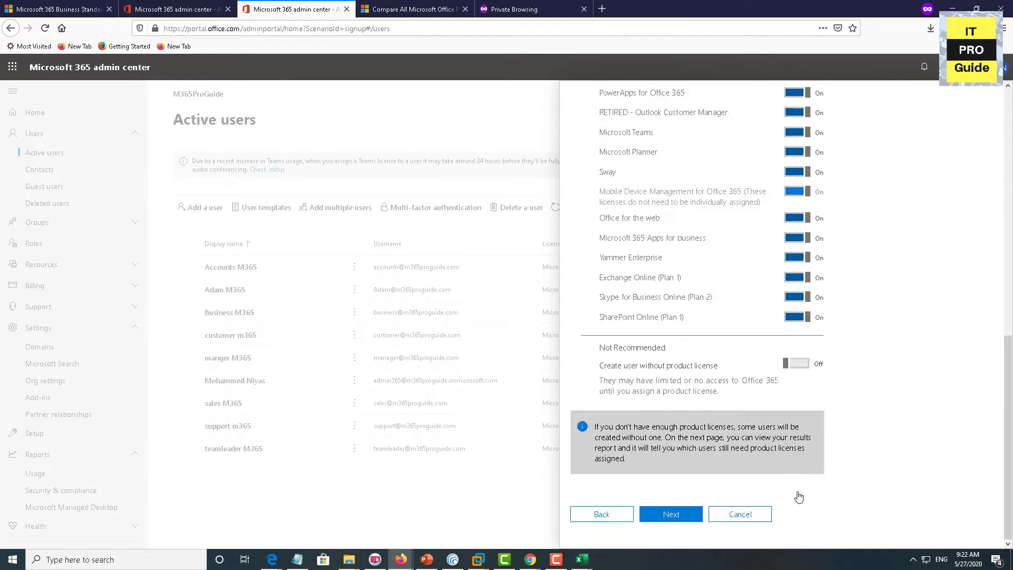
scroll(798, 496, "up", 5)
scroll(798, 496, "up", 7)
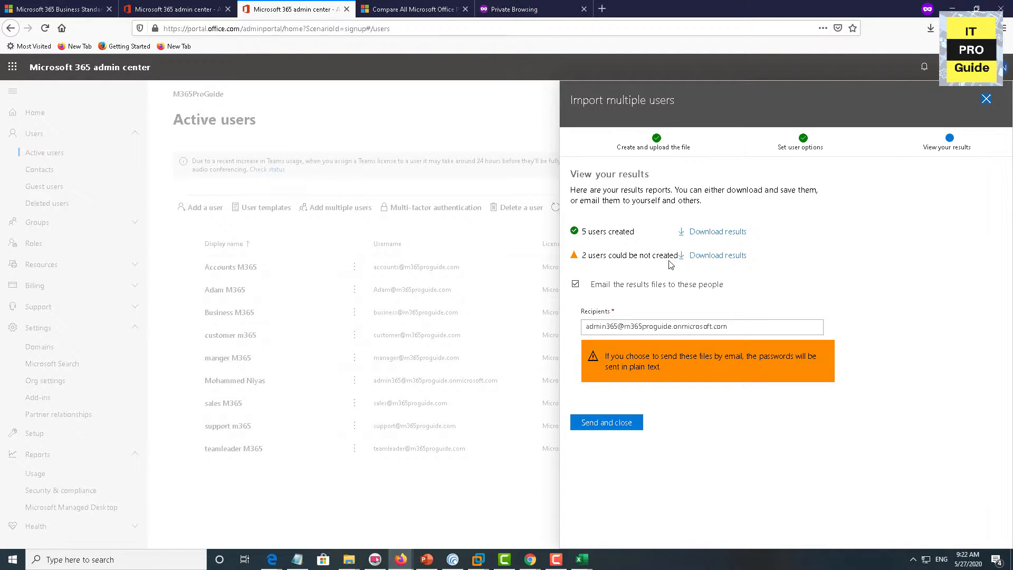
Download the not-created users report and open it directly in Excel
left_click(705, 256)
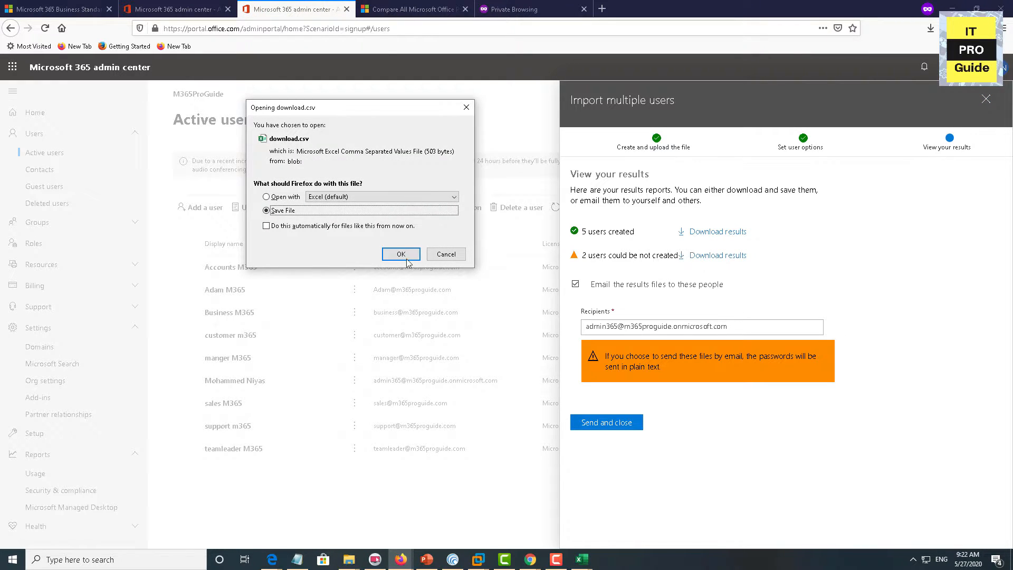
left_click(287, 199)
left_click(399, 254)
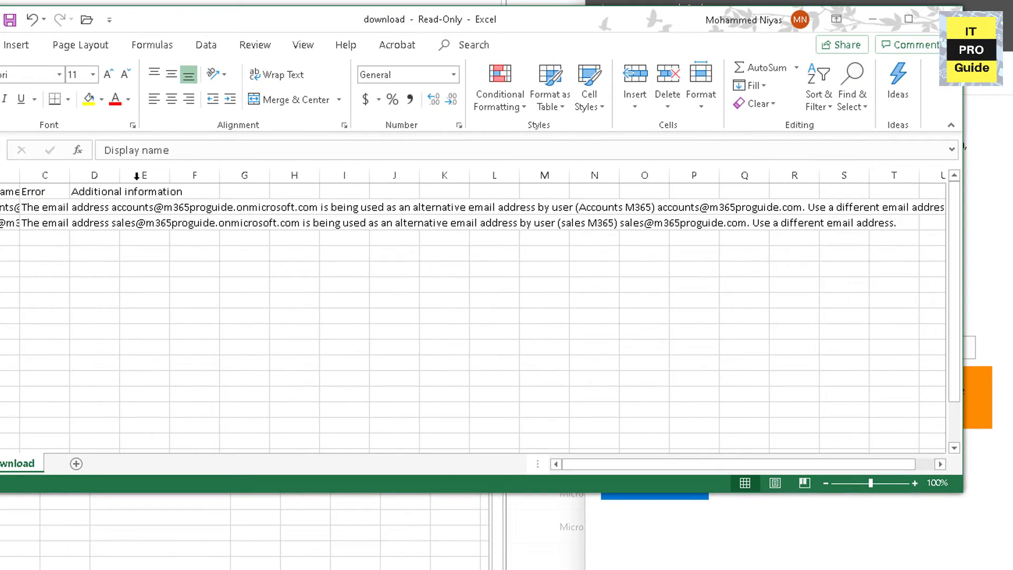
Maximize download.csv, widen the Username column to read the errors, then minimize it
left_click(908, 19)
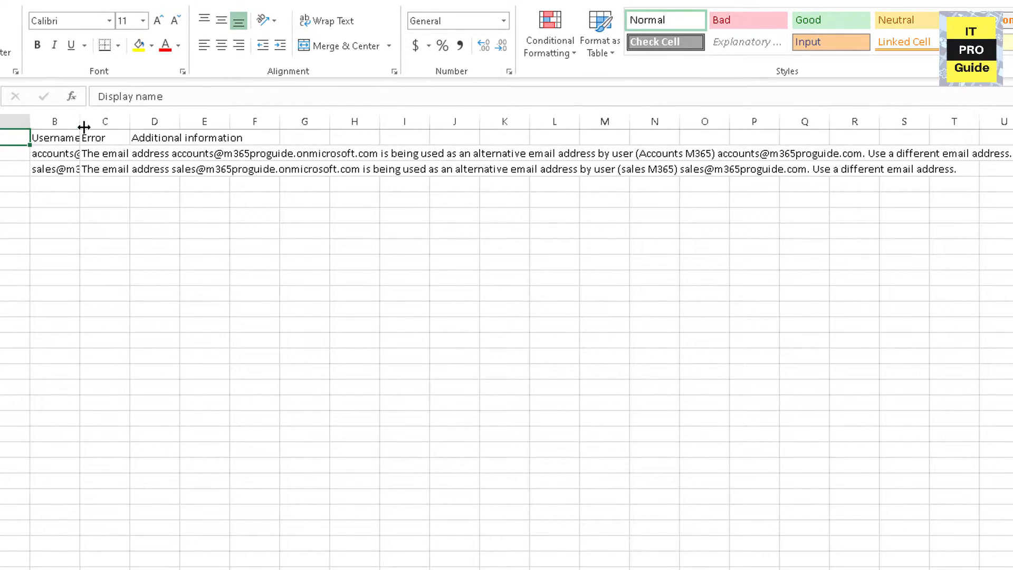
left_click_drag(80, 122, 235, 129)
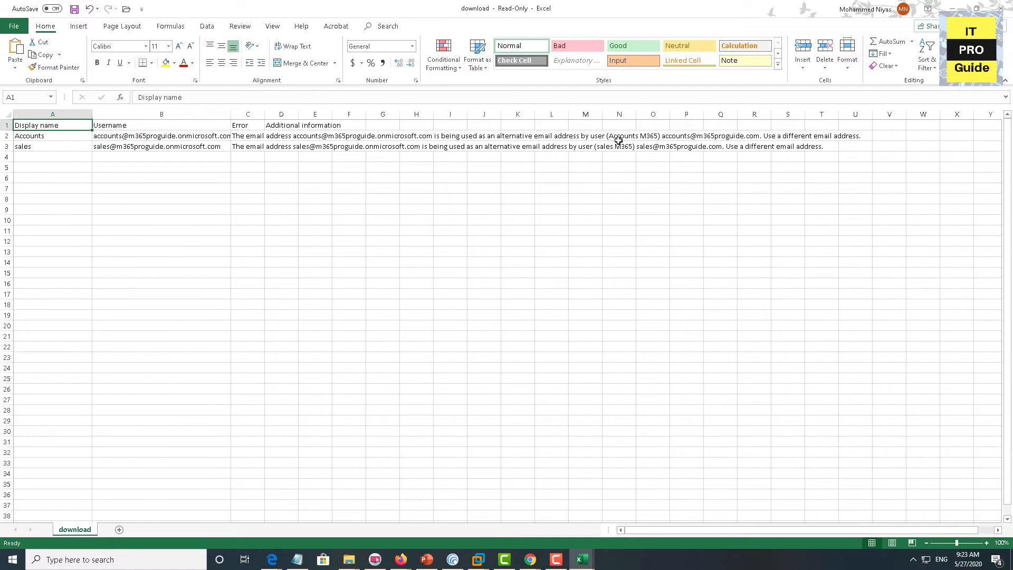
left_click(952, 8)
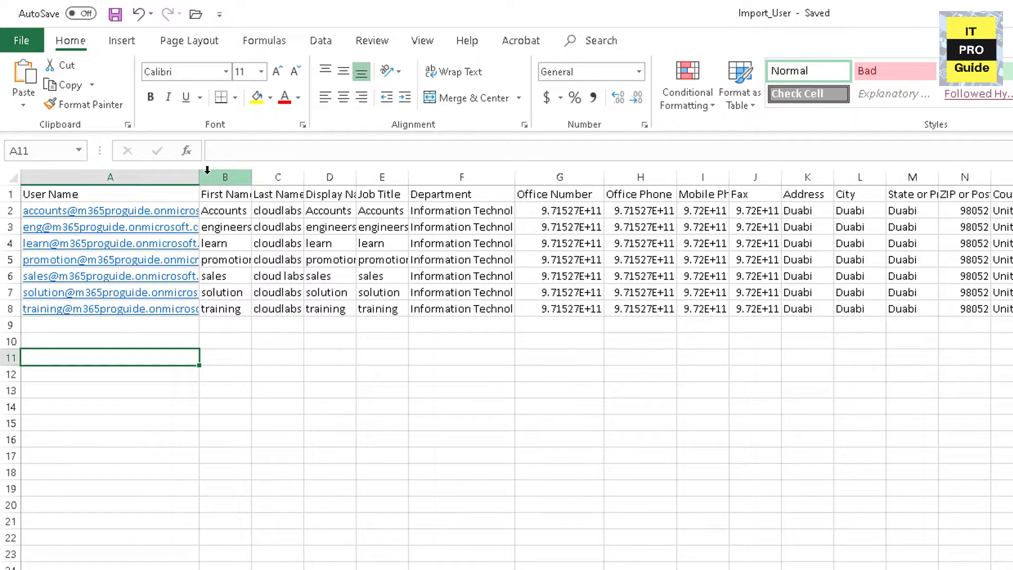
Widen column A and insert cloudlabs before the @ in the accounts user name in A2
left_click_drag(207, 170, 285, 180)
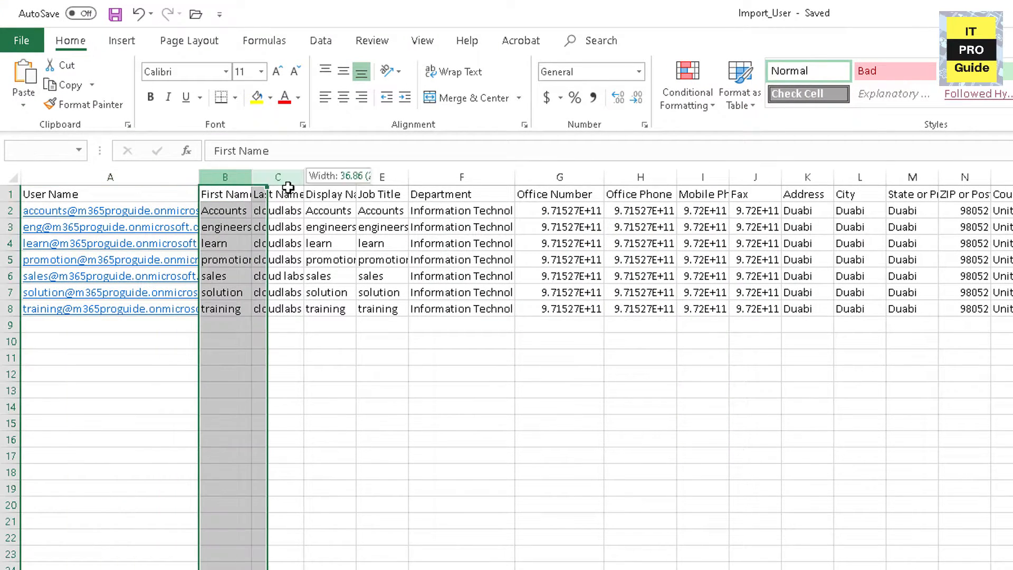
left_click_drag(200, 179, 369, 181)
left_click(286, 209)
double_click(285, 209)
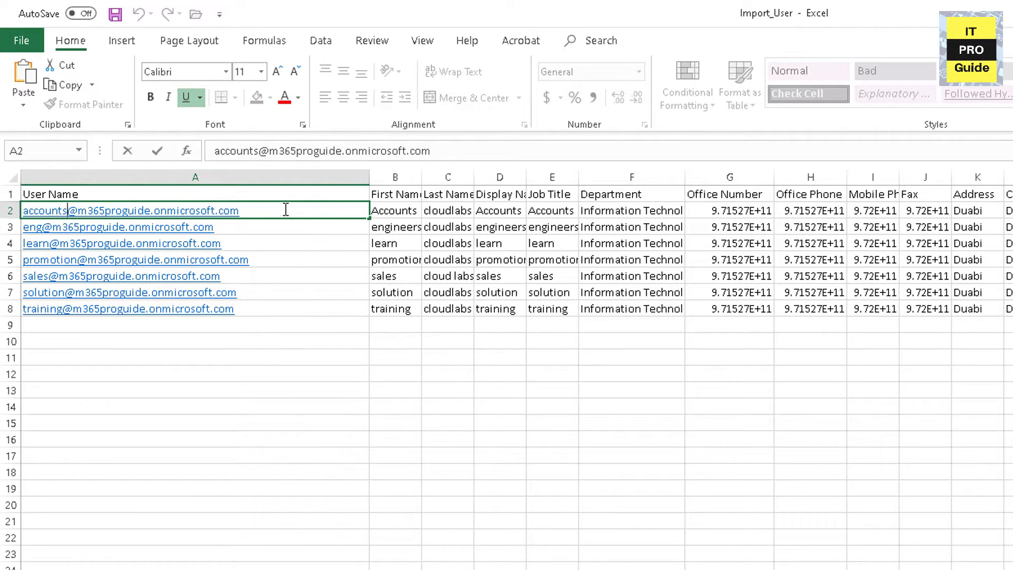
type("cloudlabs")
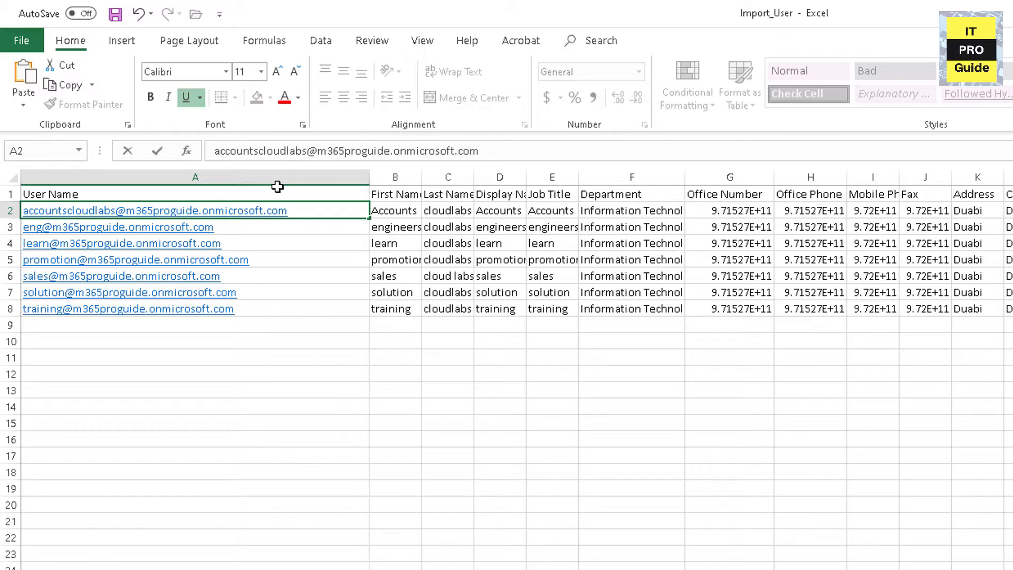
left_click(278, 240)
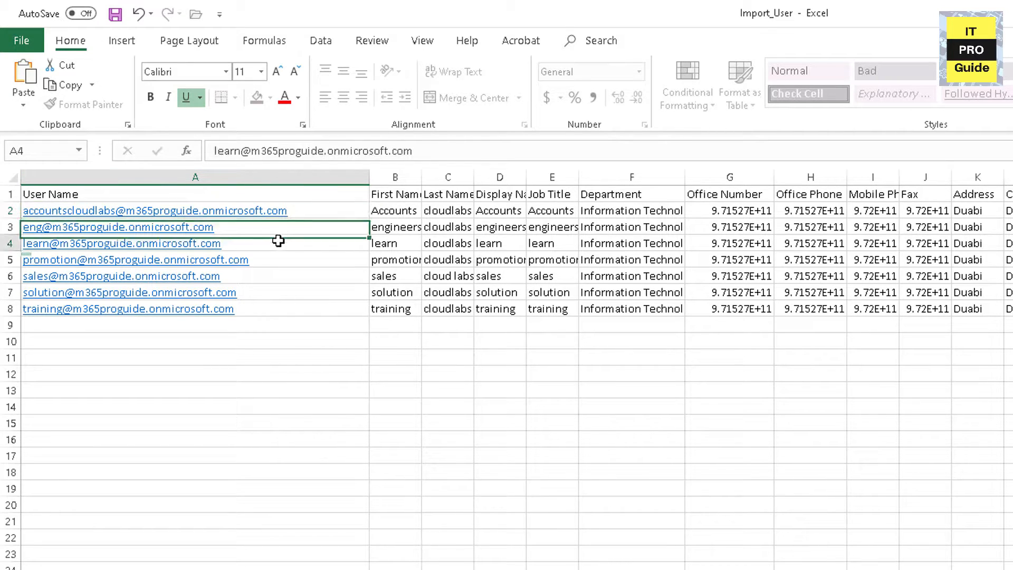
Insert cloudlabs into the sales user name in A6 and return to the Import_User workbook
double_click(260, 278)
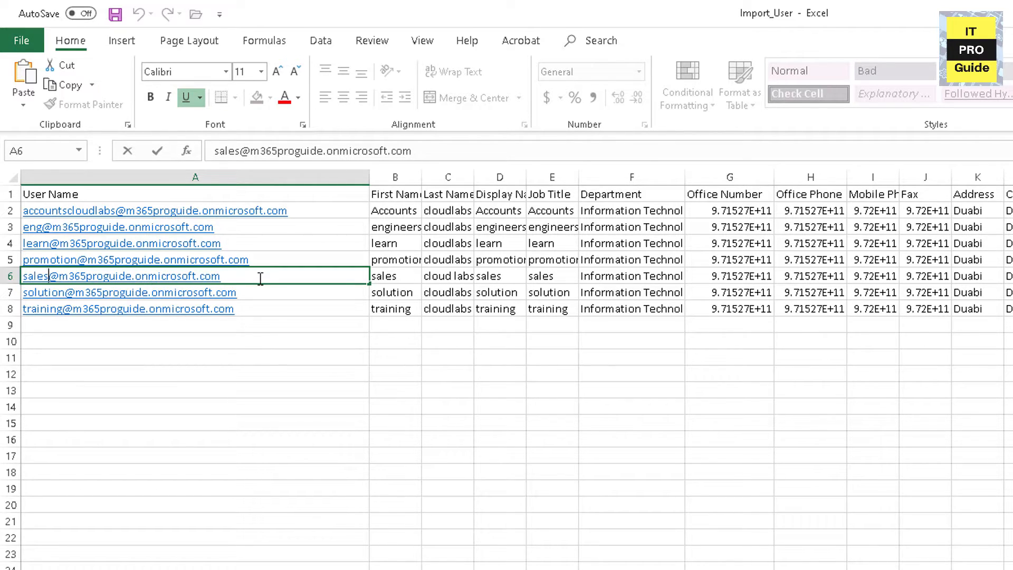
type("cloudla")
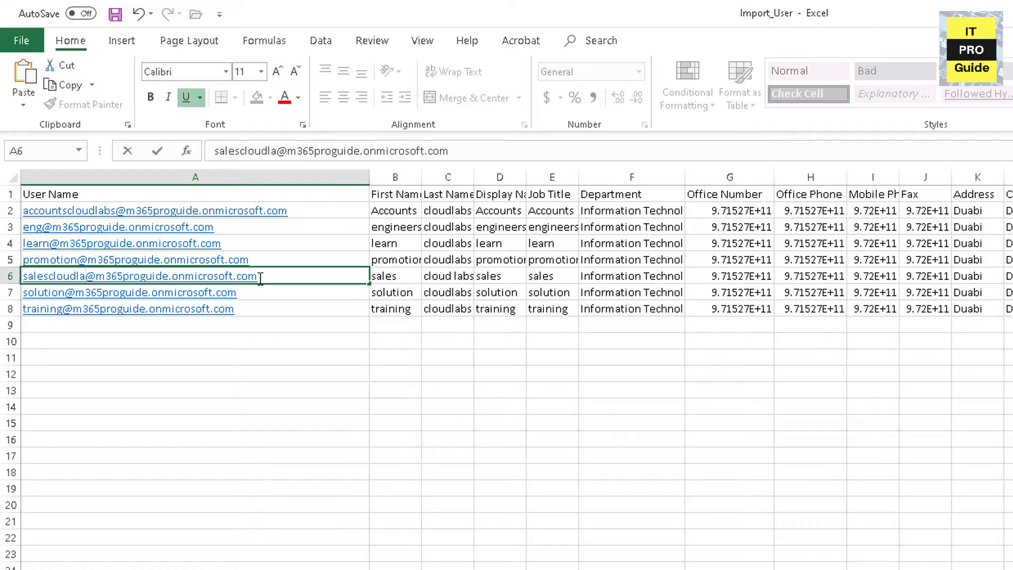
type("bs")
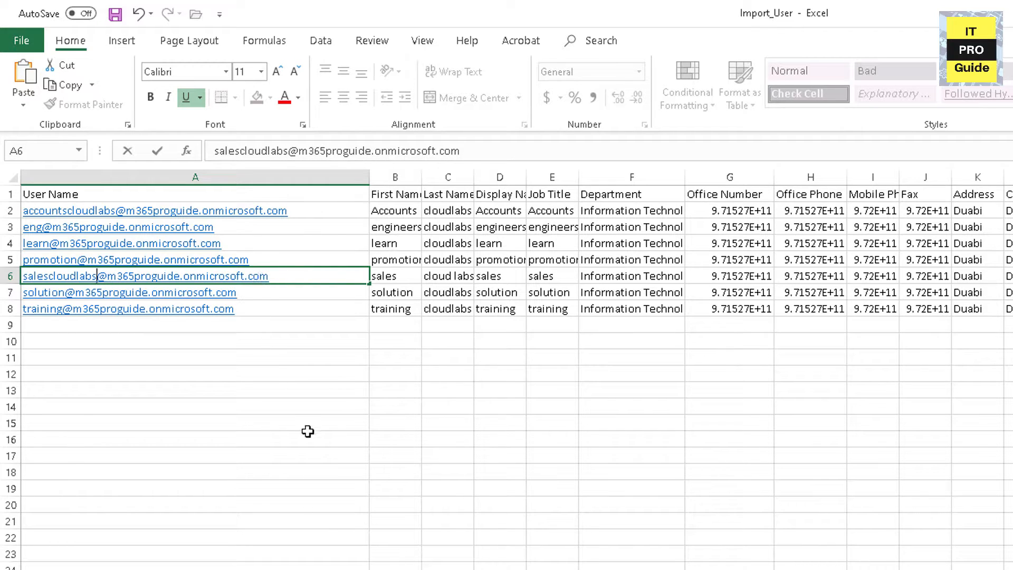
left_click(308, 430)
left_click(318, 277)
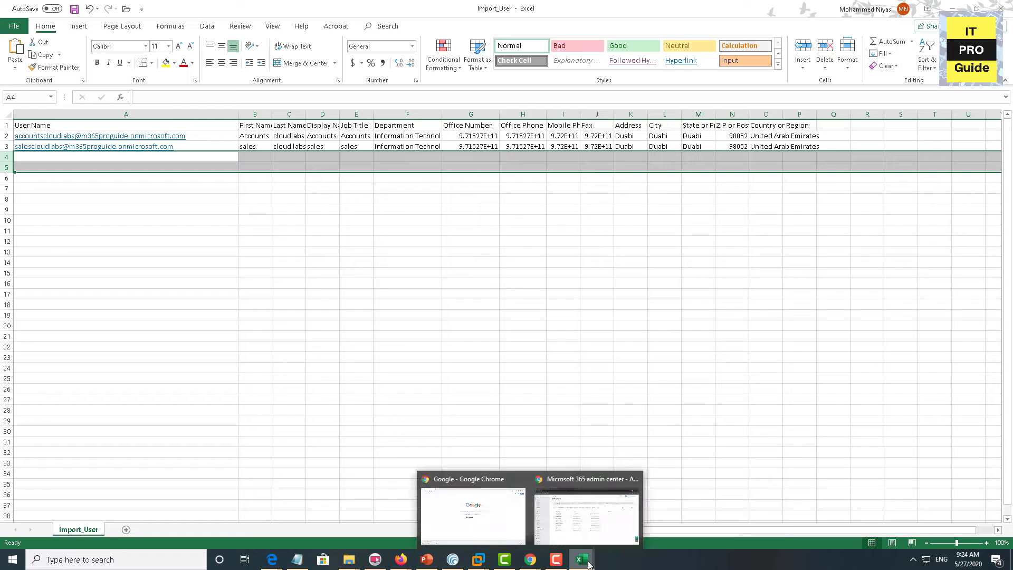
mouse_move(582, 560)
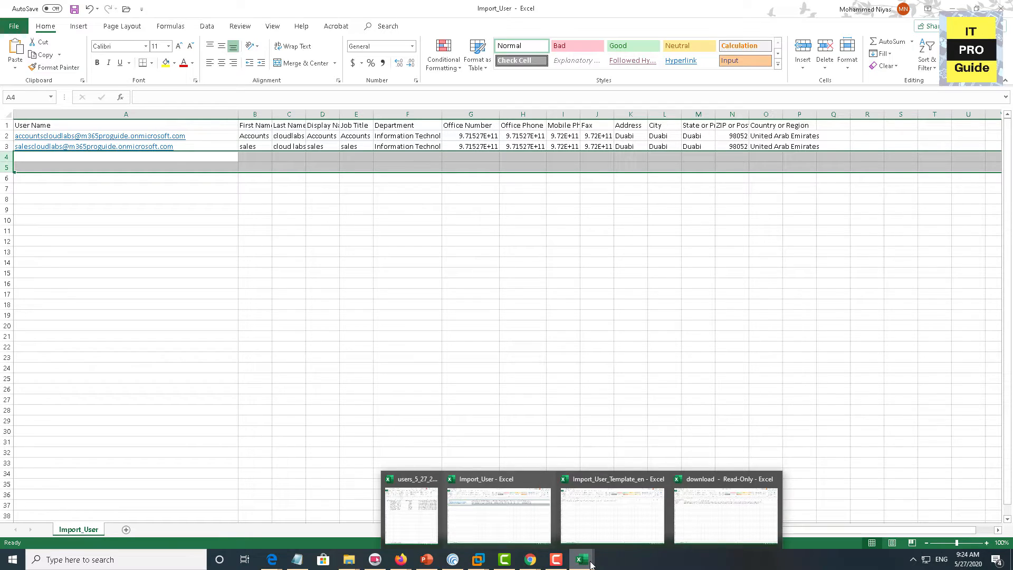
left_click(469, 526)
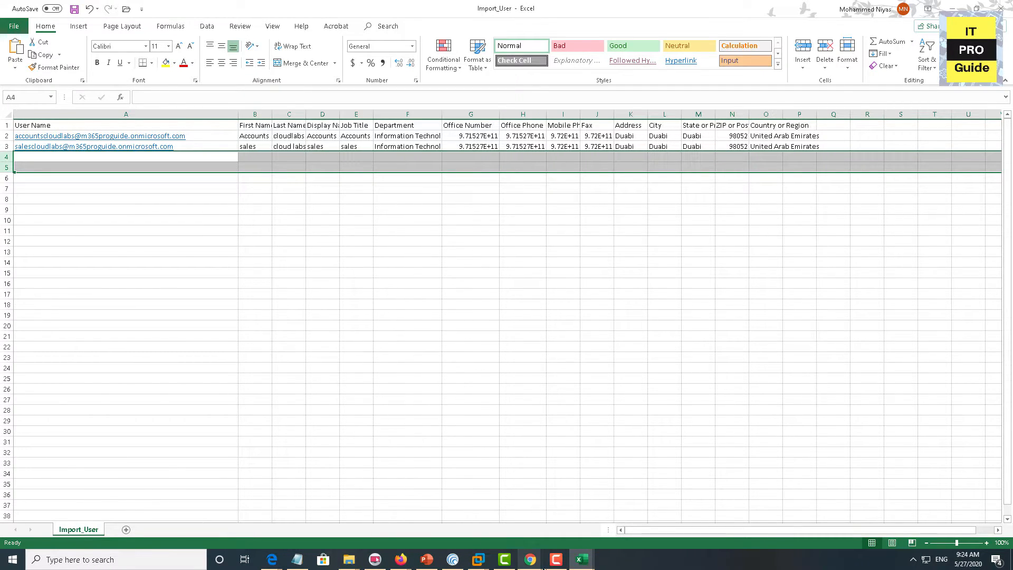
left_click(574, 563)
left_click(495, 506)
left_click(219, 133)
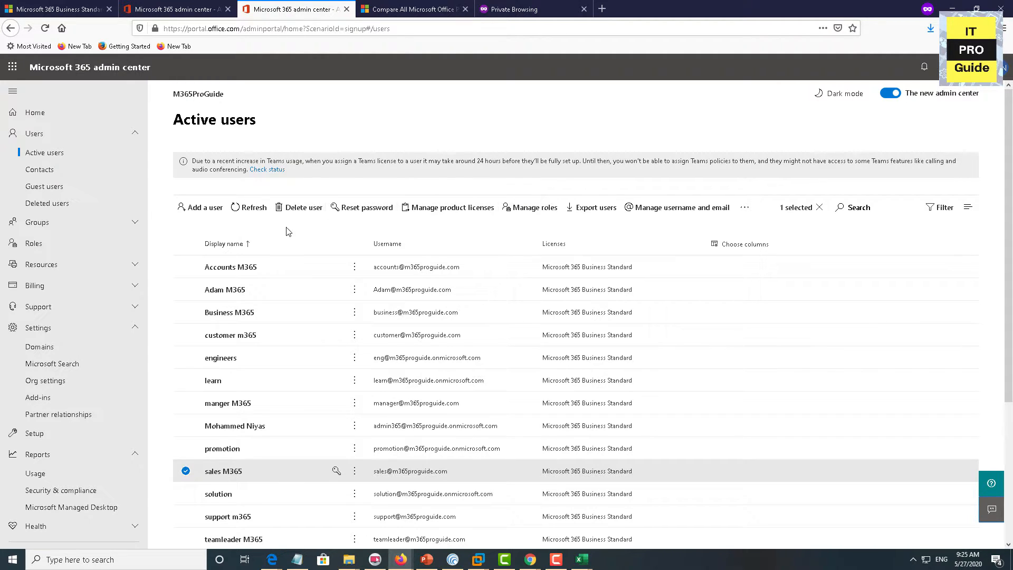
Clear the selected sales user and upload the edited Import_User.csv to the Add multiple users wizard
left_click(185, 471)
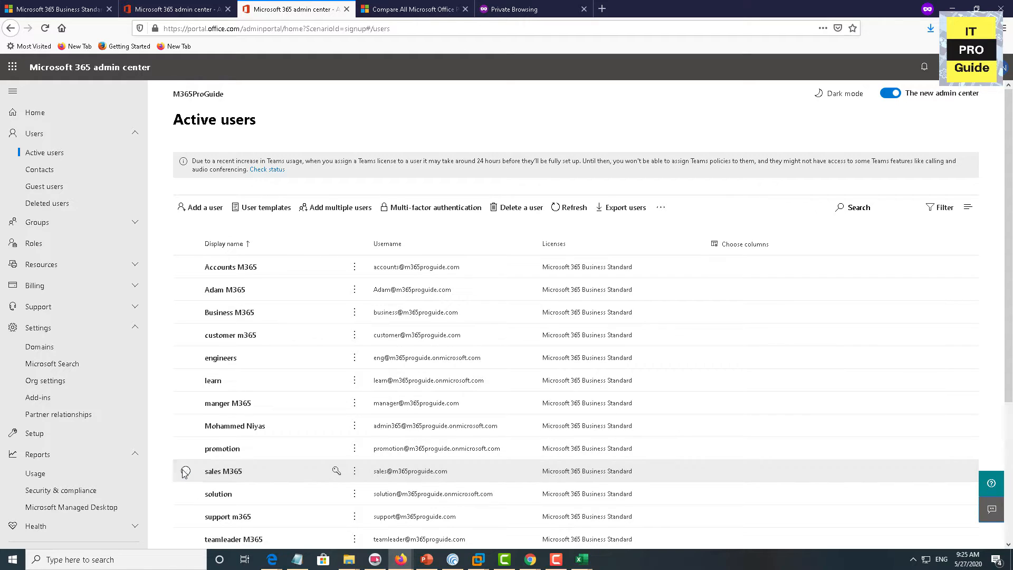
left_click(336, 209)
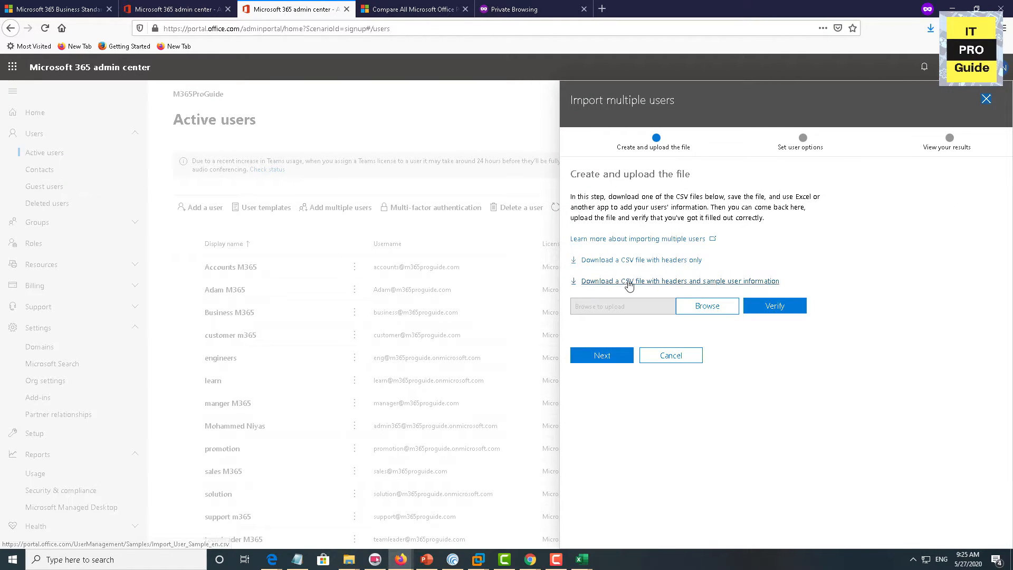
left_click(703, 307)
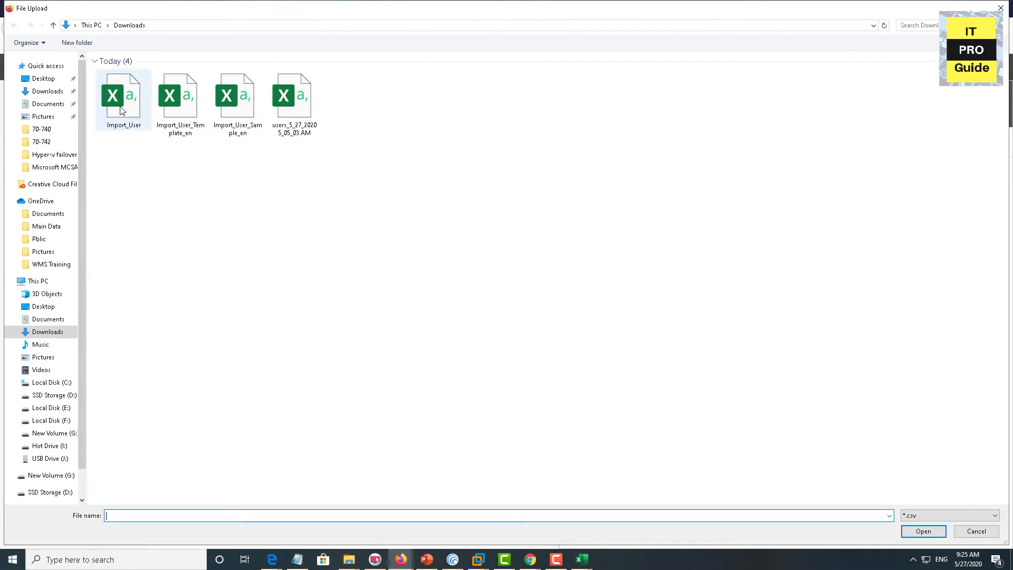
double_click(121, 110)
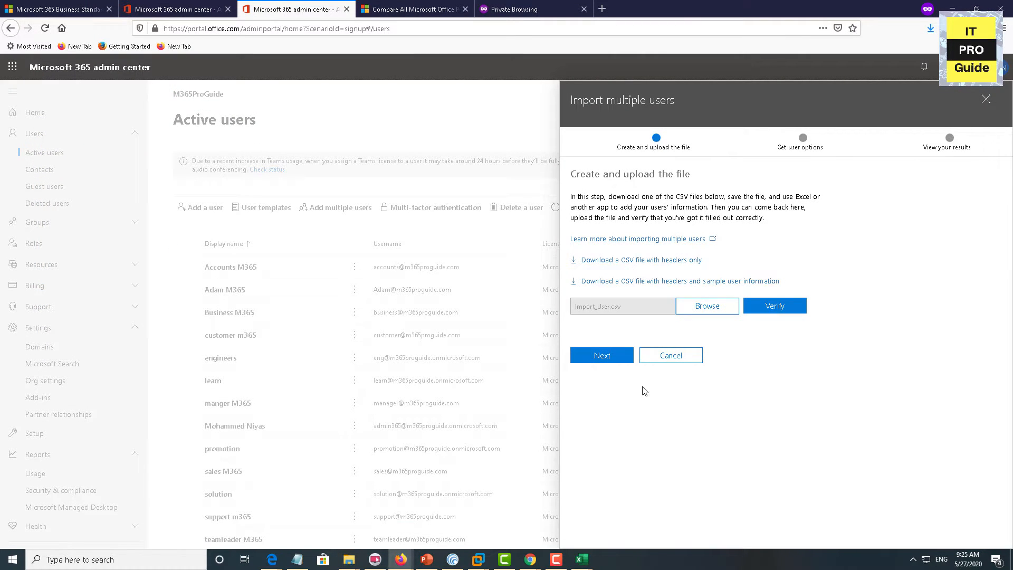
Give the imported users sign-in and a Microsoft 365 Business Standard licence, then create them
left_click(622, 363)
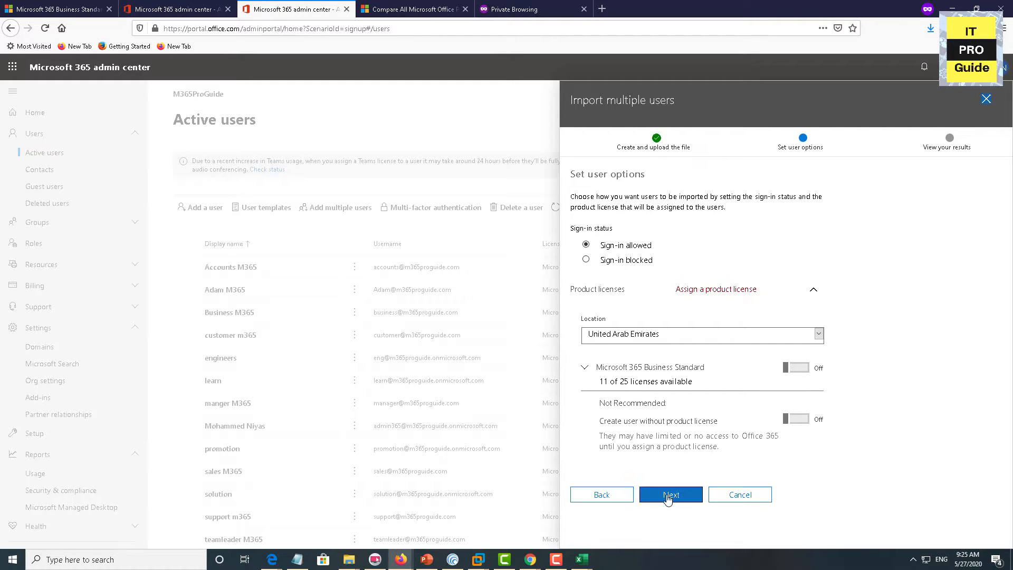
left_click(796, 368)
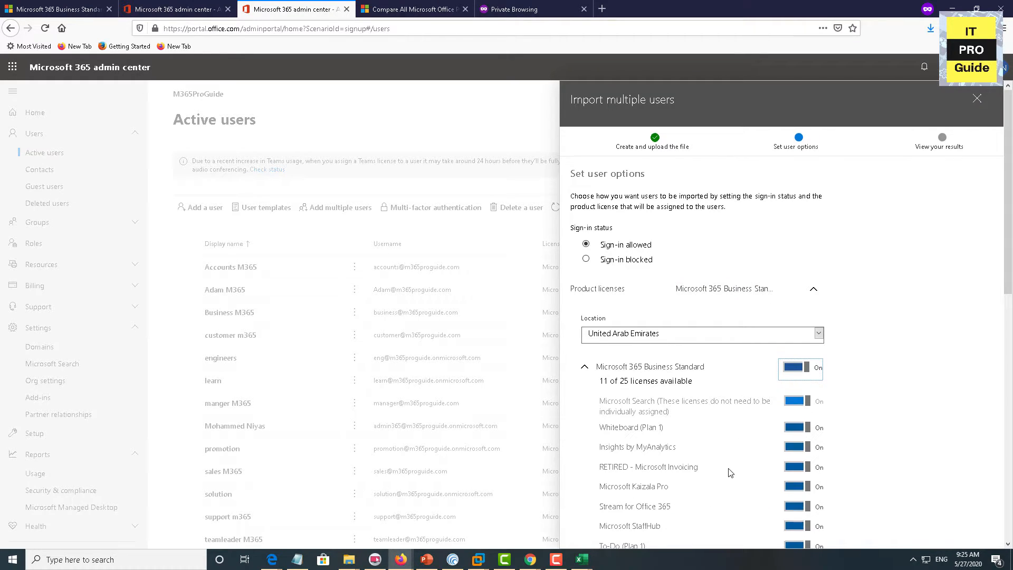
scroll(731, 473, "down", 5)
scroll(731, 472, "down", 3)
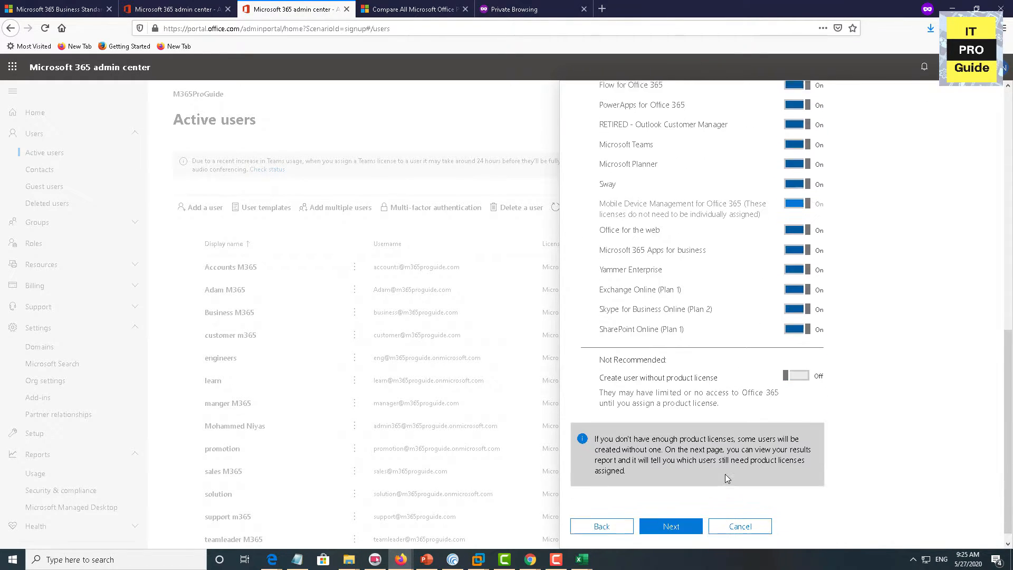
left_click(692, 519)
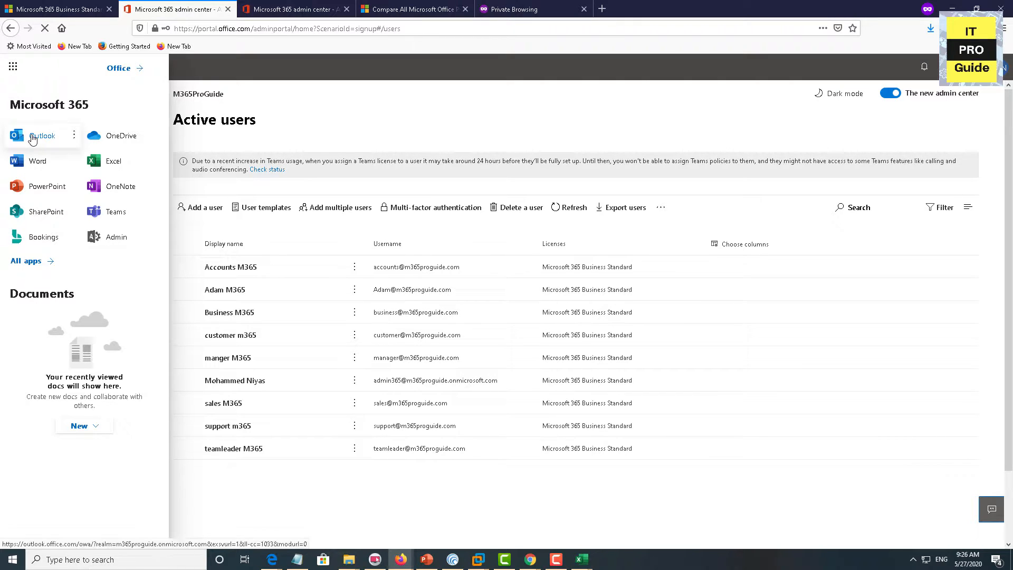
Open Outlook and highlight the new users' user names and temporary passwords in the account information email
left_click(33, 139)
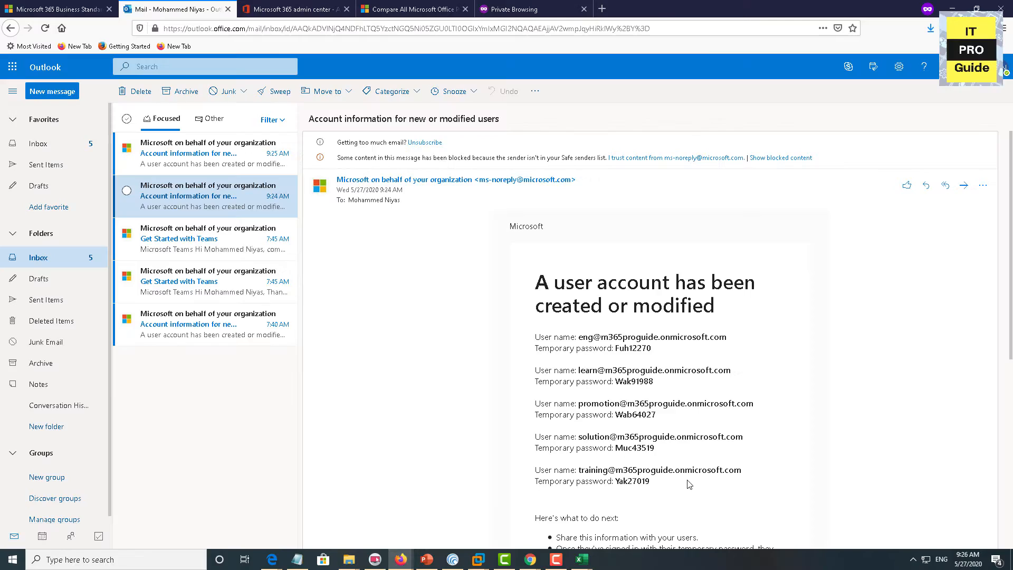
left_click_drag(688, 481, 534, 275)
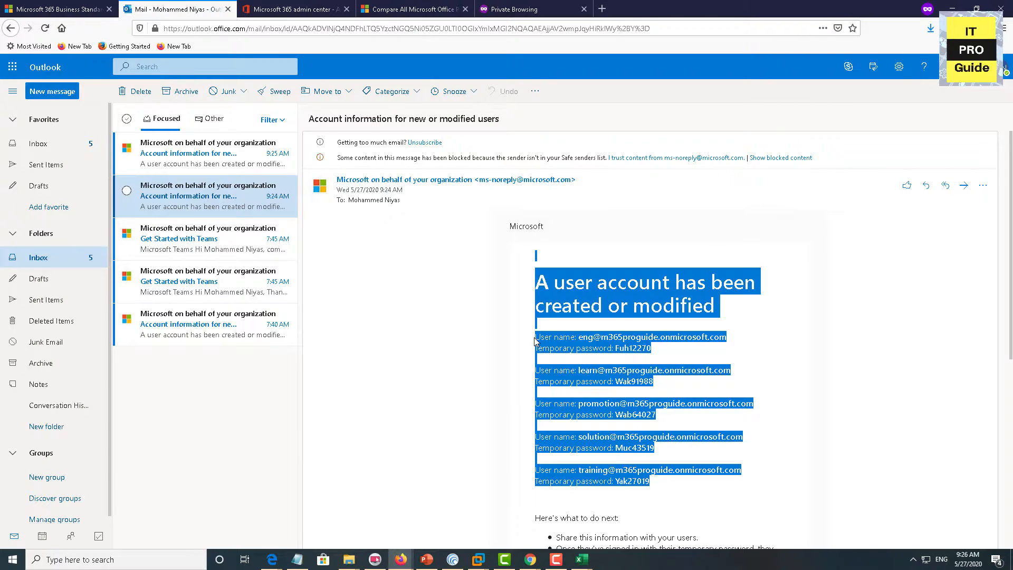
left_click(486, 301)
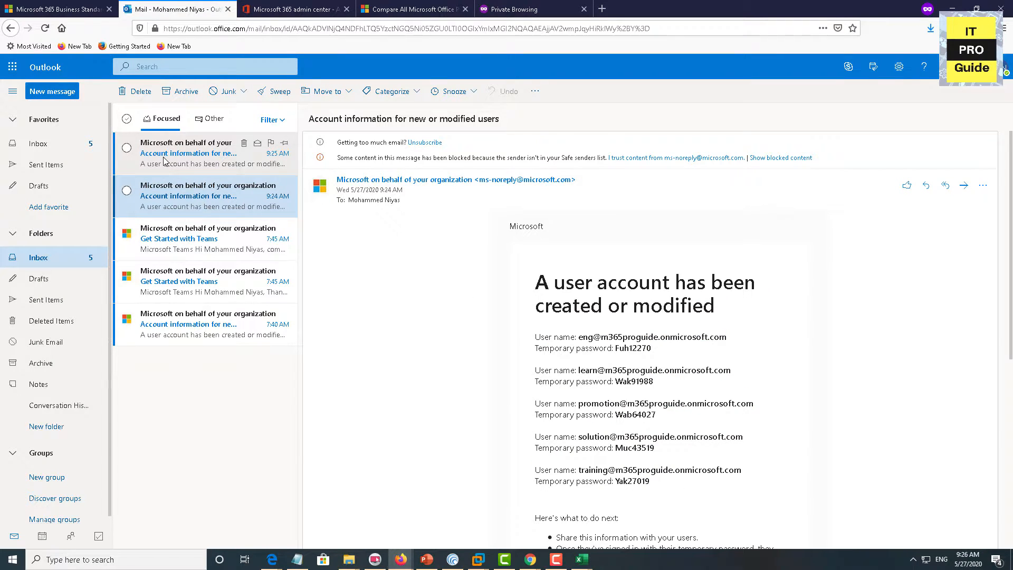
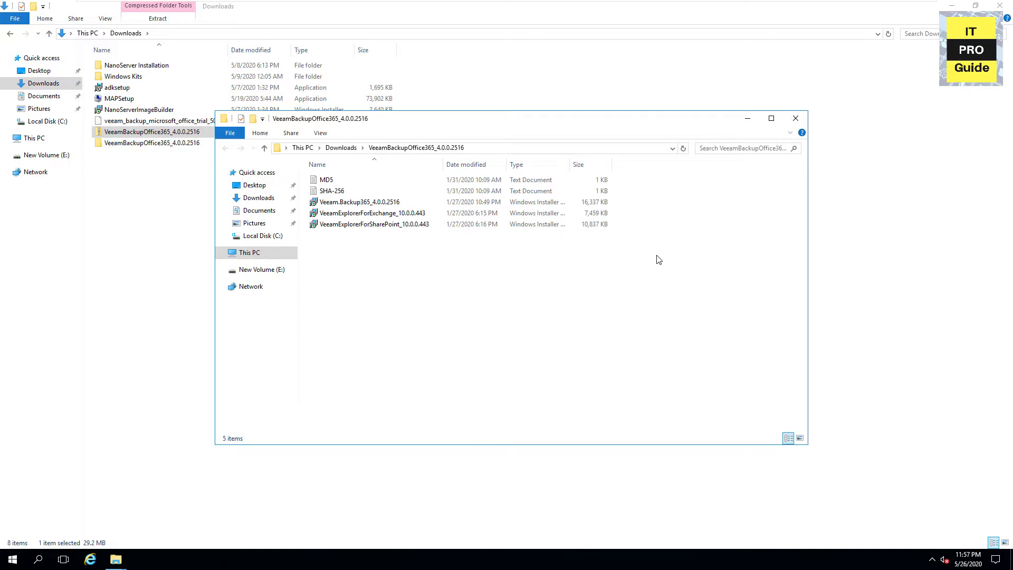
Try the Veeam Backup 365 installer, dismissing the .NET Framework warning and closing the failed setup
left_click(770, 118)
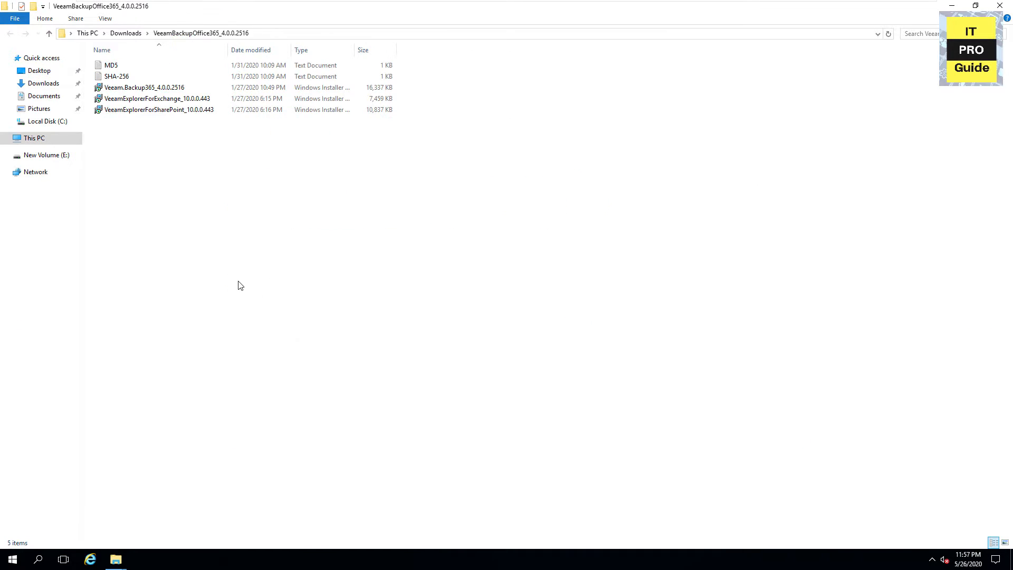
double_click(156, 90)
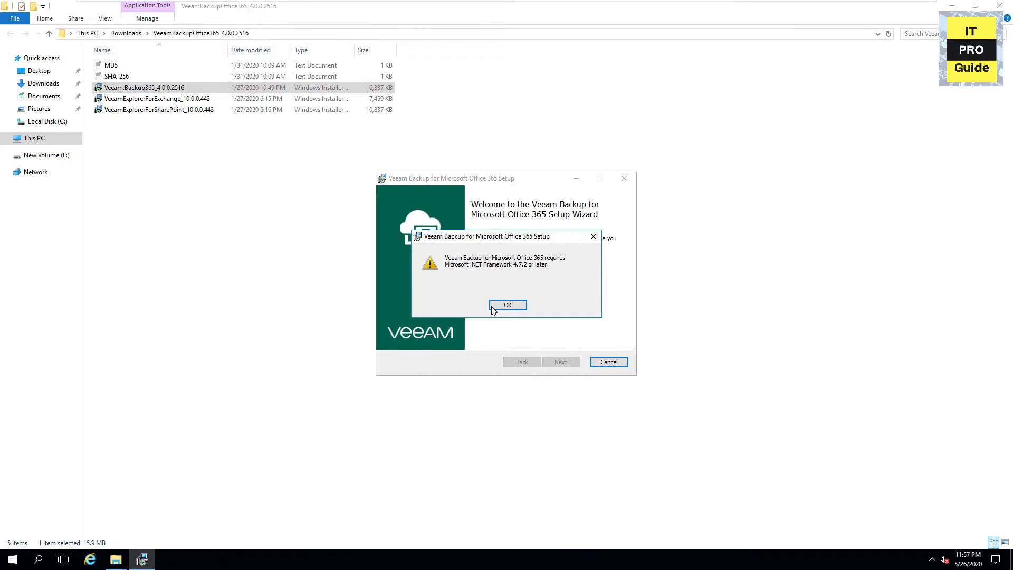
left_click(492, 306)
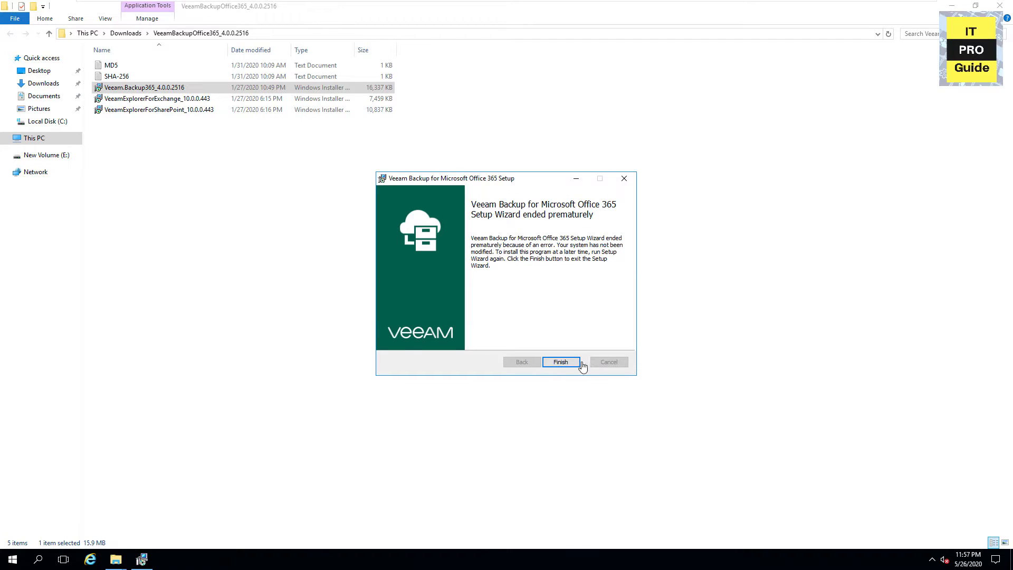
left_click(562, 362)
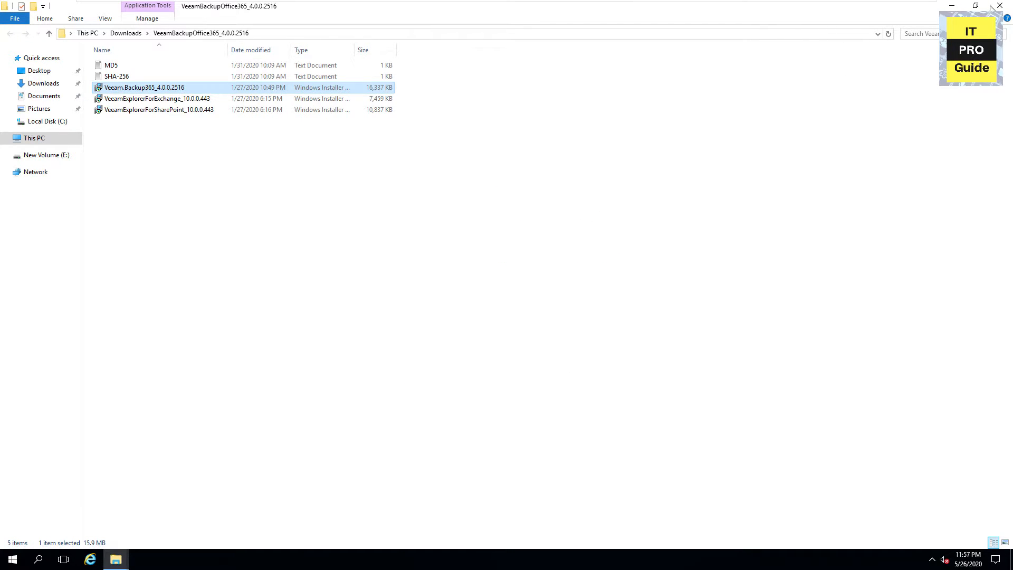
key("alt+Left")
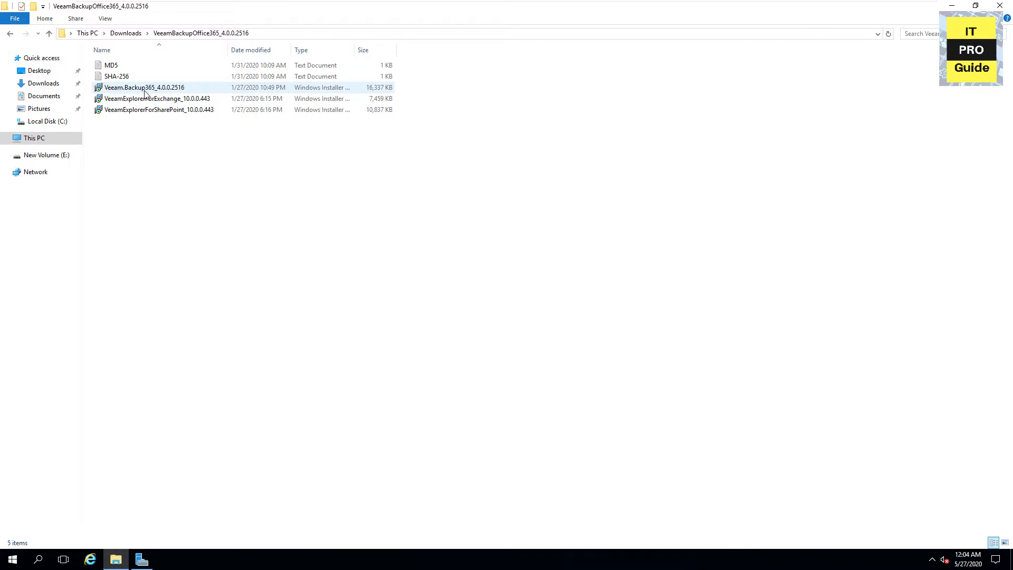
Install Veeam Backup for Microsoft Office 365 with both licence agreements accepted, then launch the Explorer for Exchange installer
double_click(145, 89)
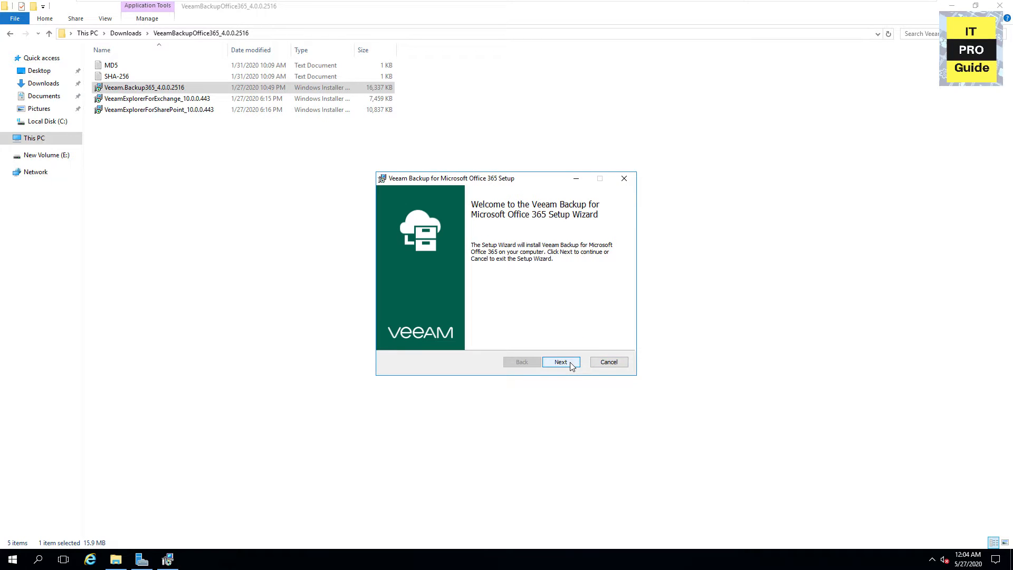
left_click(570, 362)
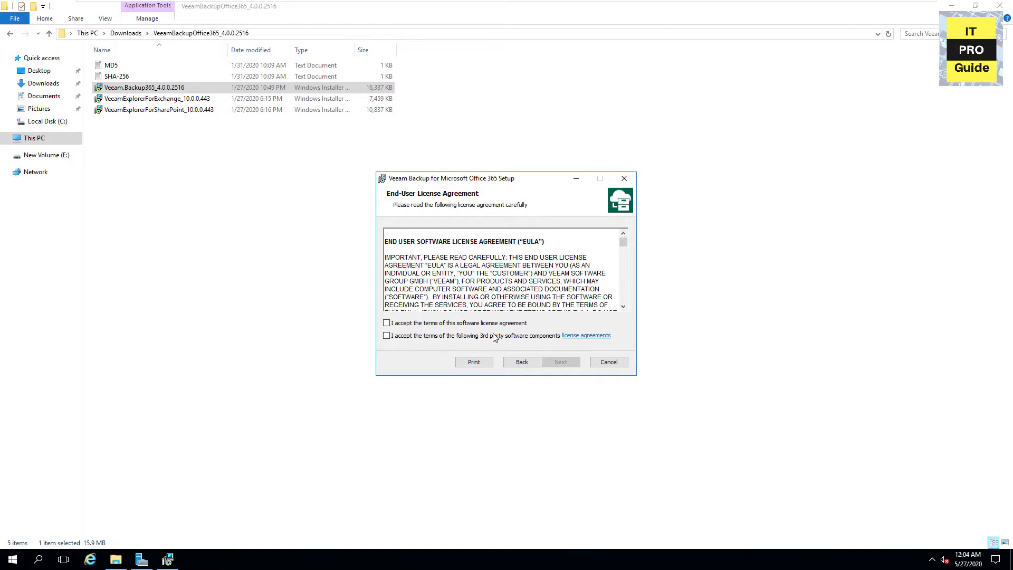
left_click(491, 323)
left_click(510, 338)
left_click(552, 365)
left_click(561, 361)
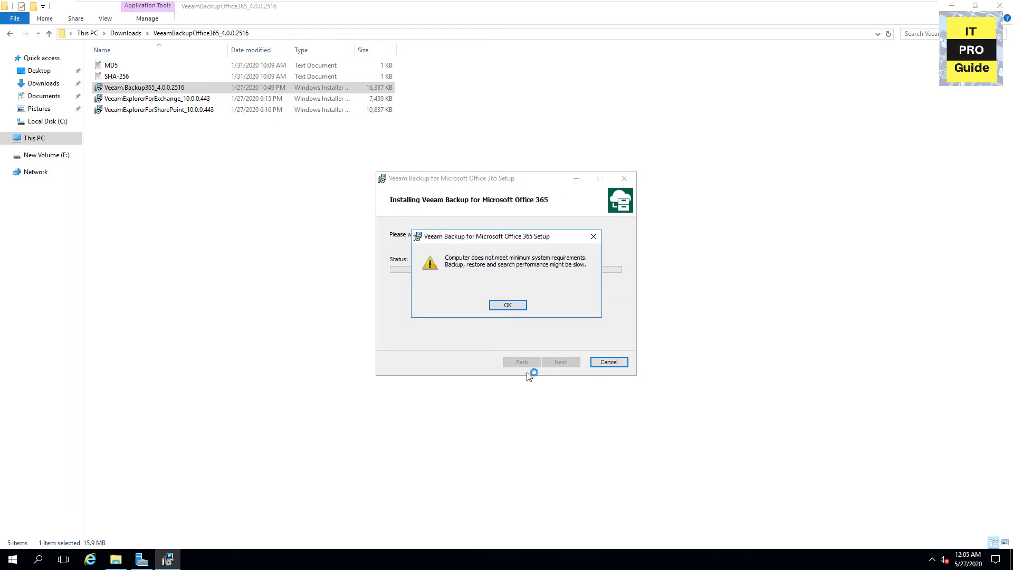
left_click(506, 303)
left_click(561, 361)
double_click(157, 98)
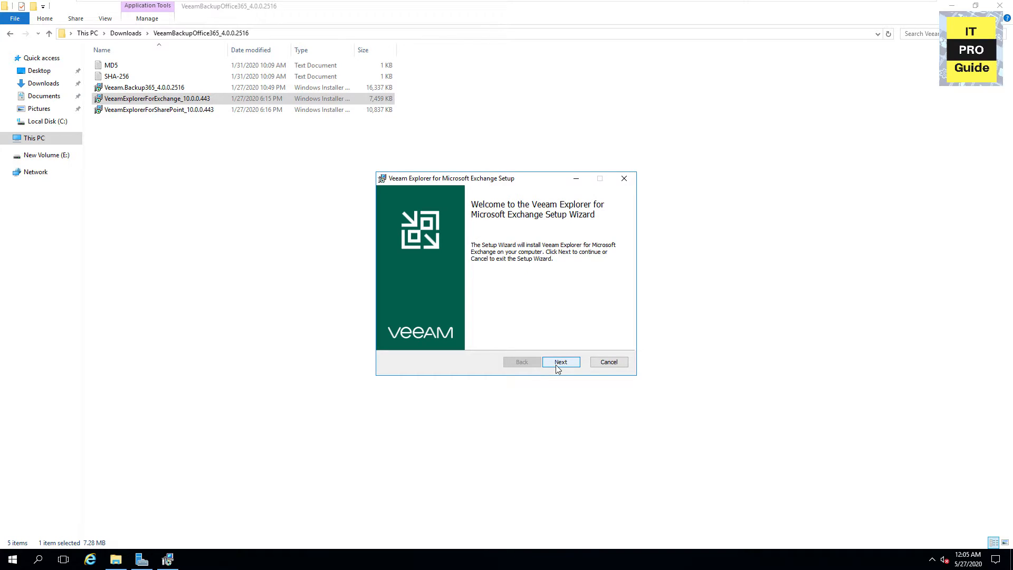
Install Veeam Explorer for Microsoft Exchange, accepting its licence terms
left_click(558, 368)
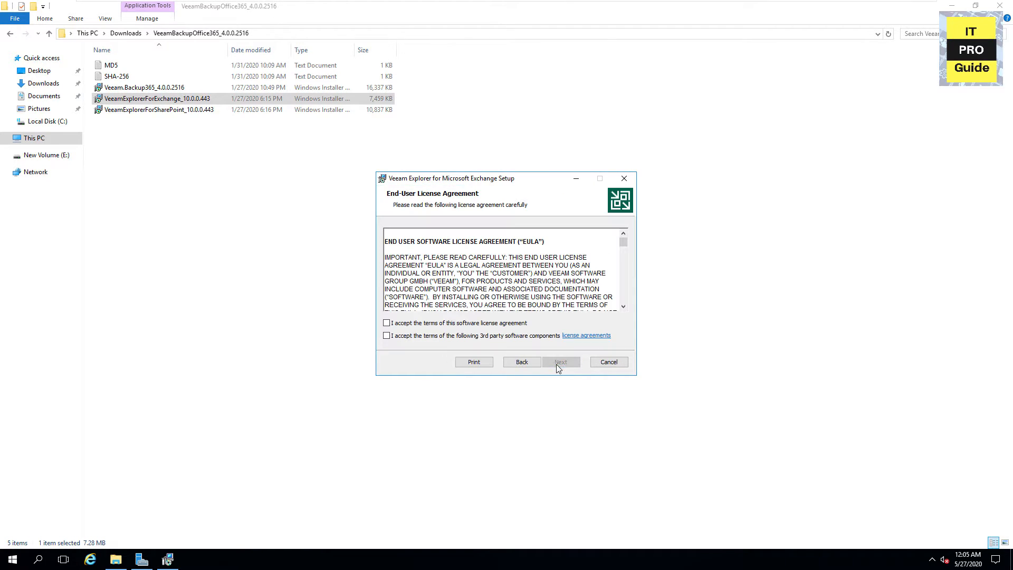
left_click(510, 338)
left_click(559, 364)
left_click(557, 368)
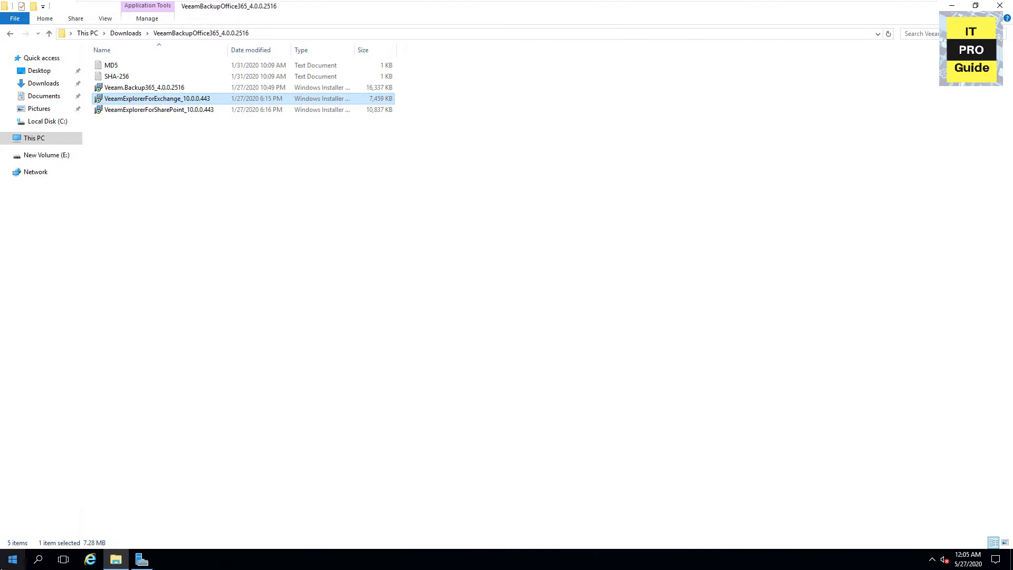
Launch the Veeam Backup for Microsoft Office 365 console and connect to the local server 127.0.0.1
left_click(13, 559)
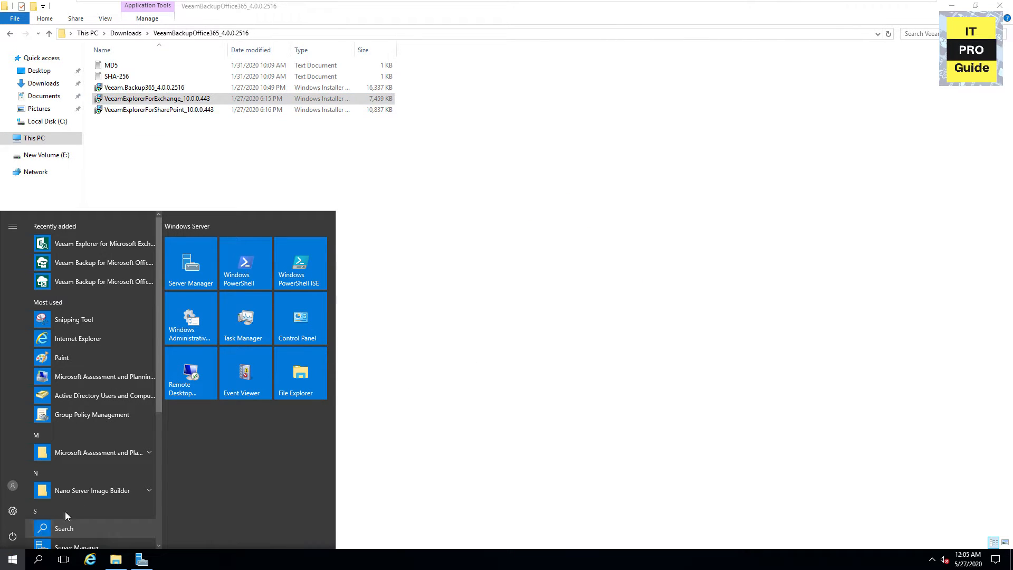
left_click(111, 263)
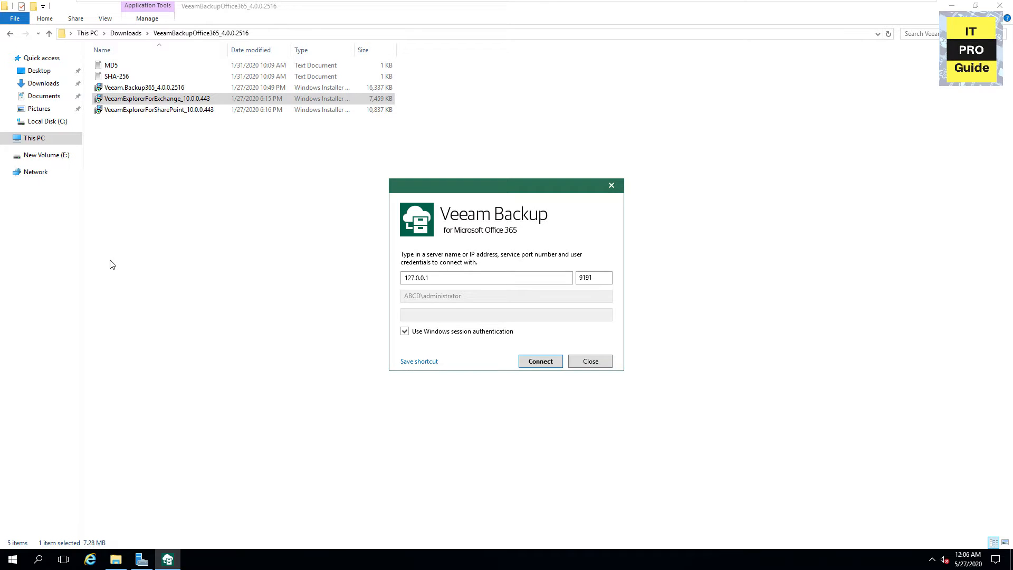
left_click(530, 363)
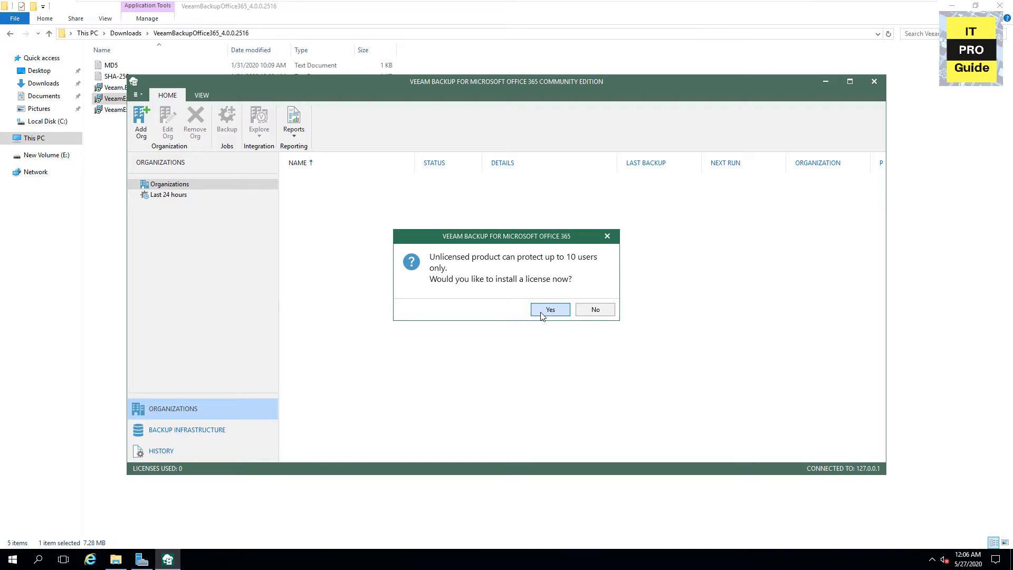
Install the trial .lic file from Downloads as a 30-day, 50000-user evaluation licence
left_click(541, 312)
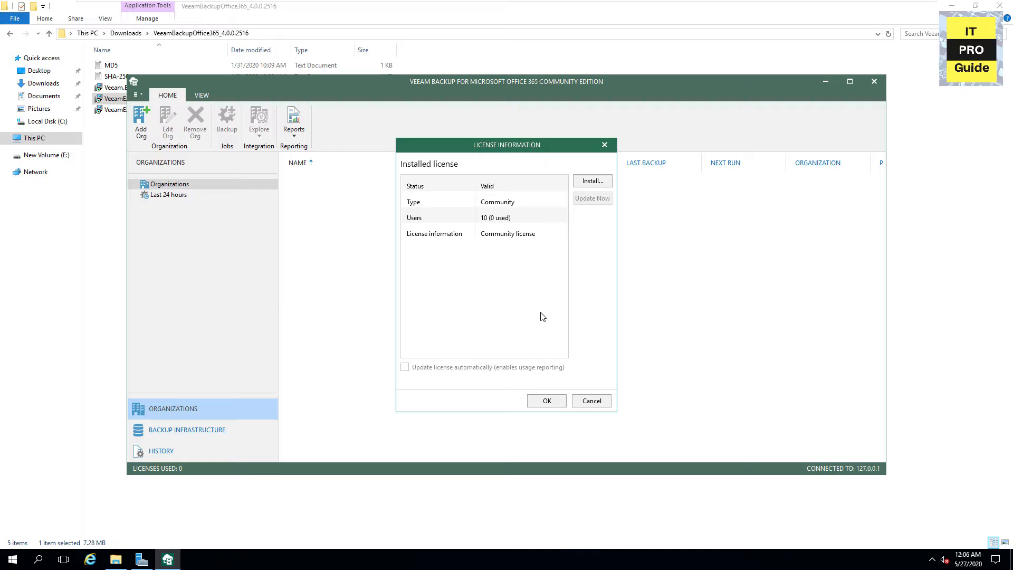
left_click(575, 186)
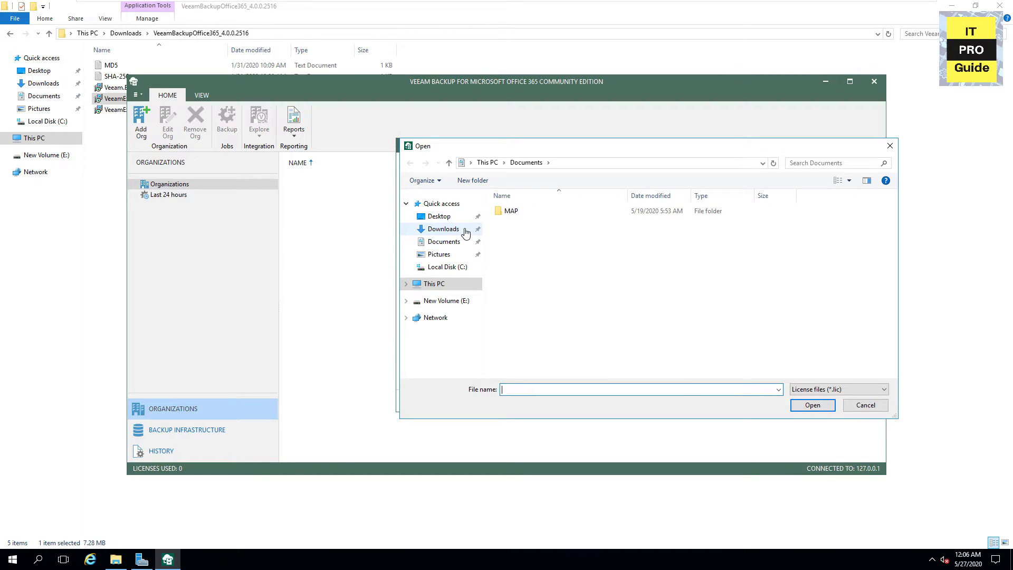
left_click(465, 233)
left_click(510, 246)
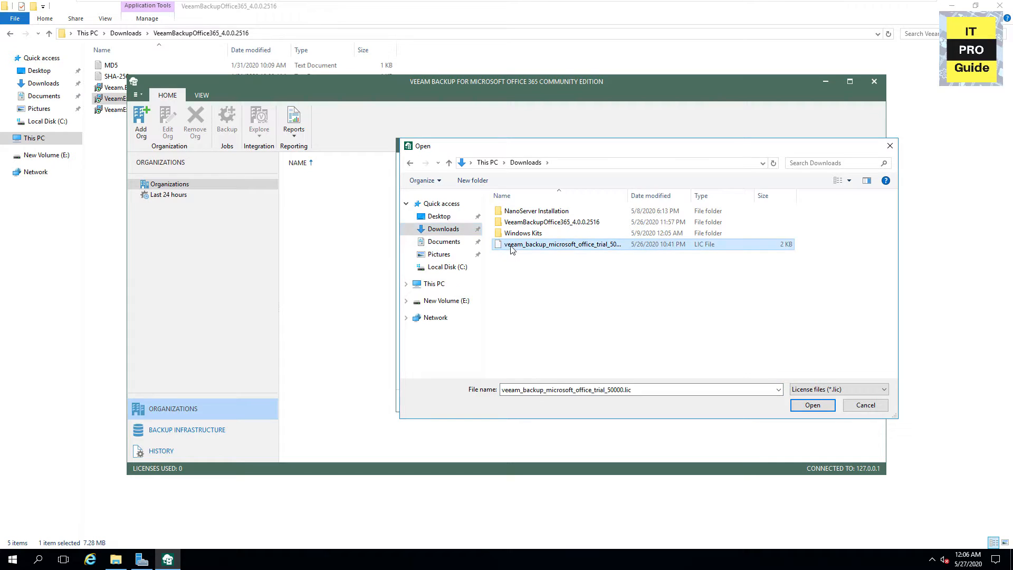
left_click(805, 408)
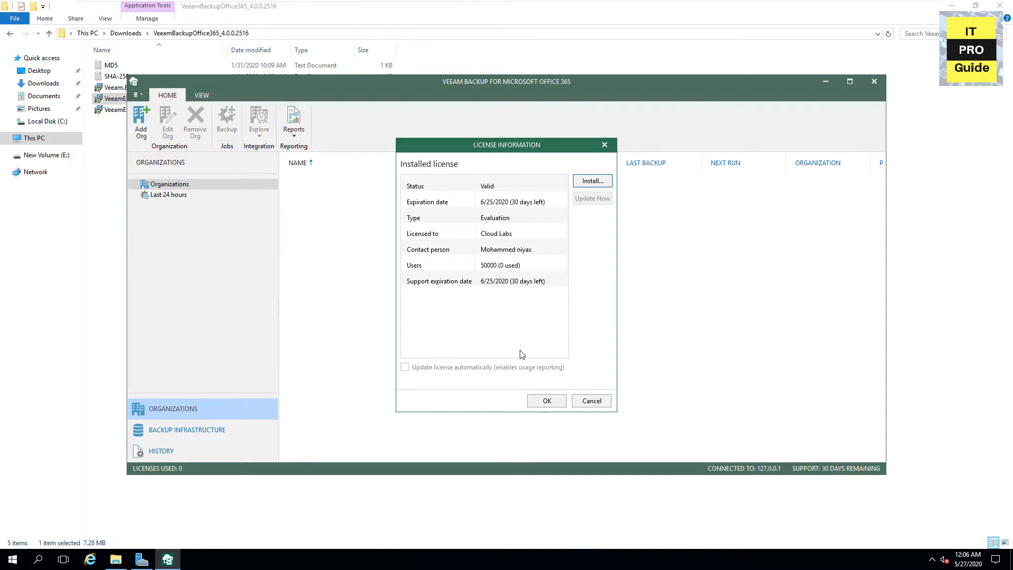
left_click(547, 402)
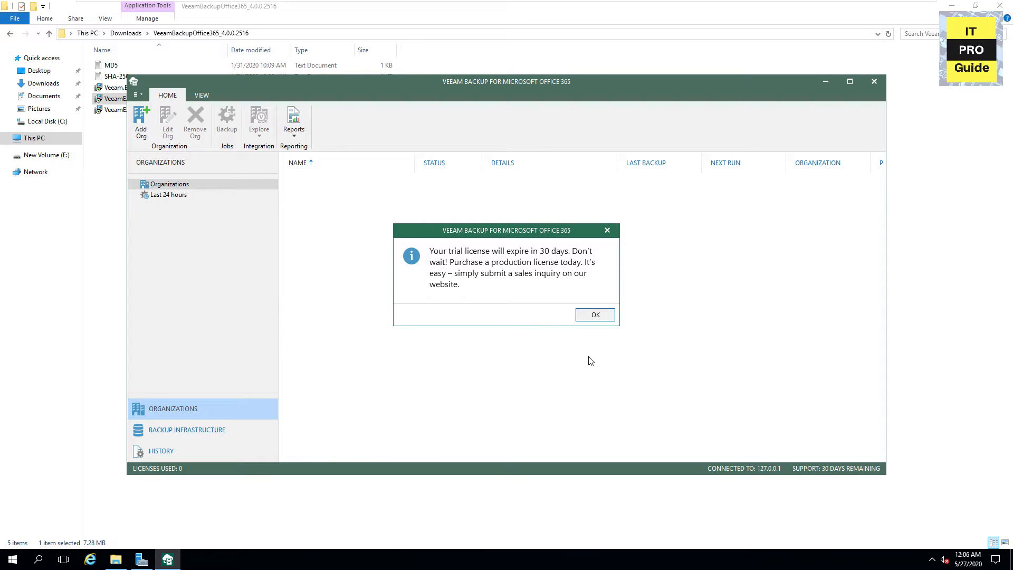
left_click(591, 317)
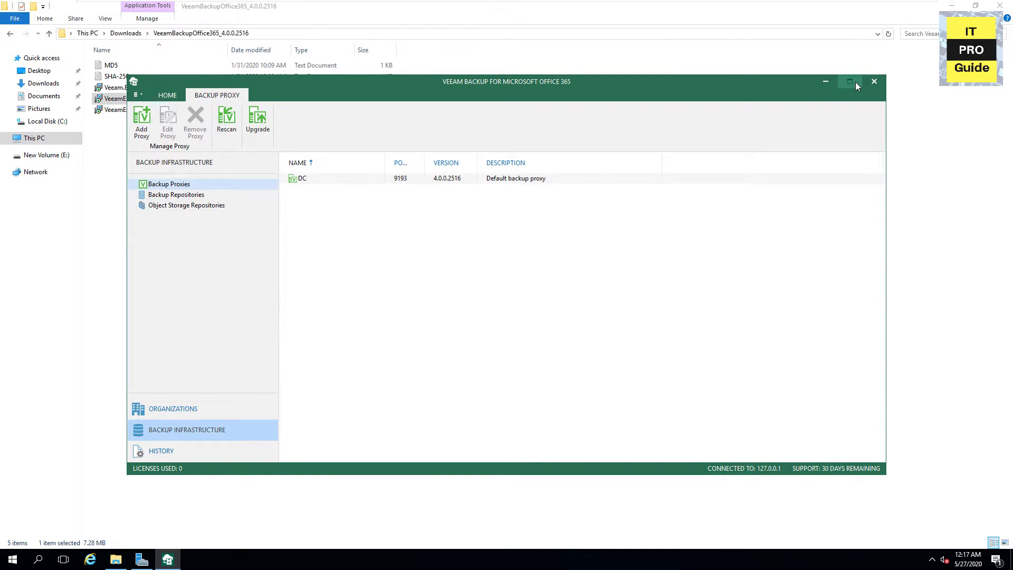
Start a new backup repository named '365 - Backup for M365'
left_click(850, 81)
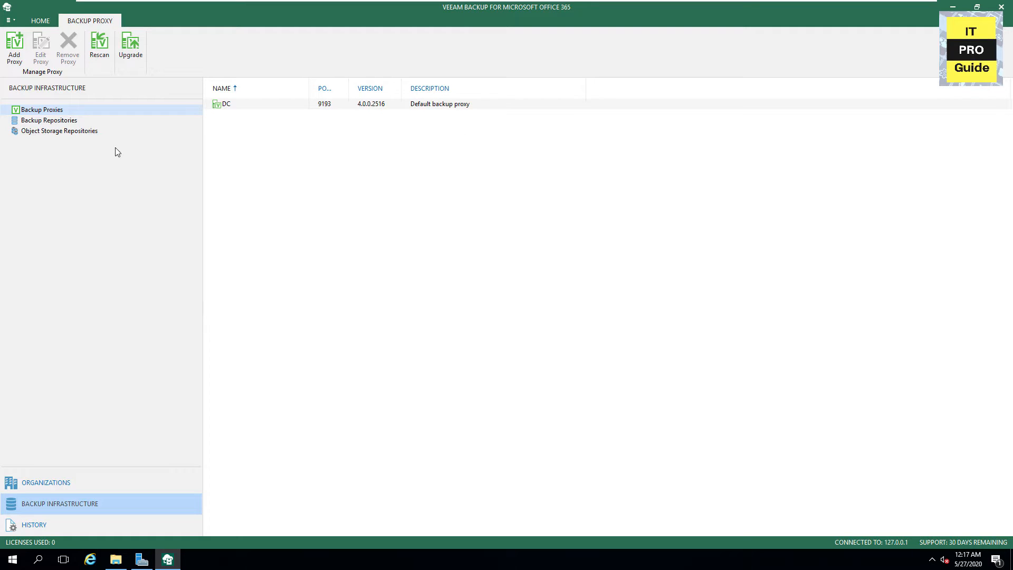
left_click(51, 124)
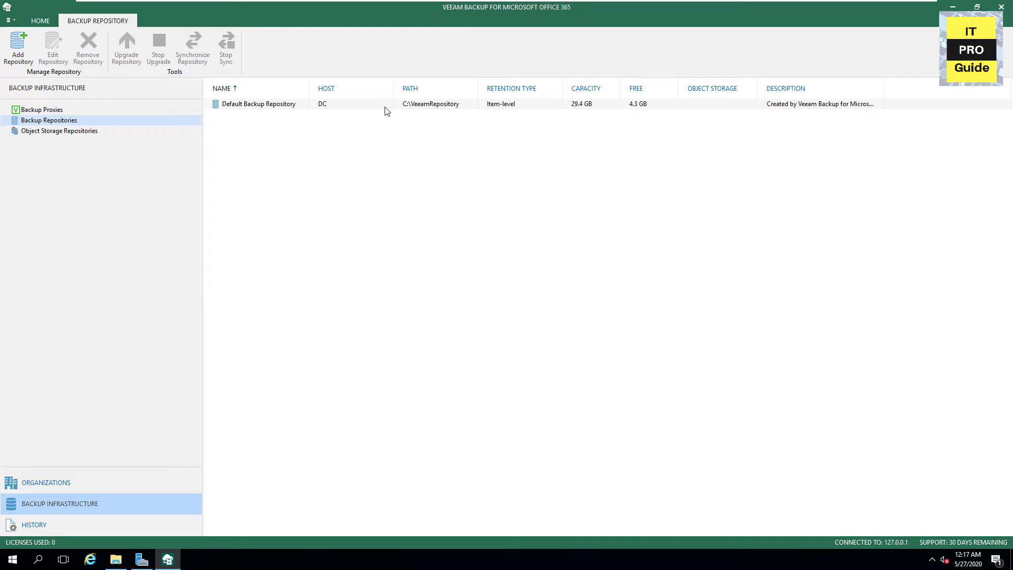
left_click(25, 57)
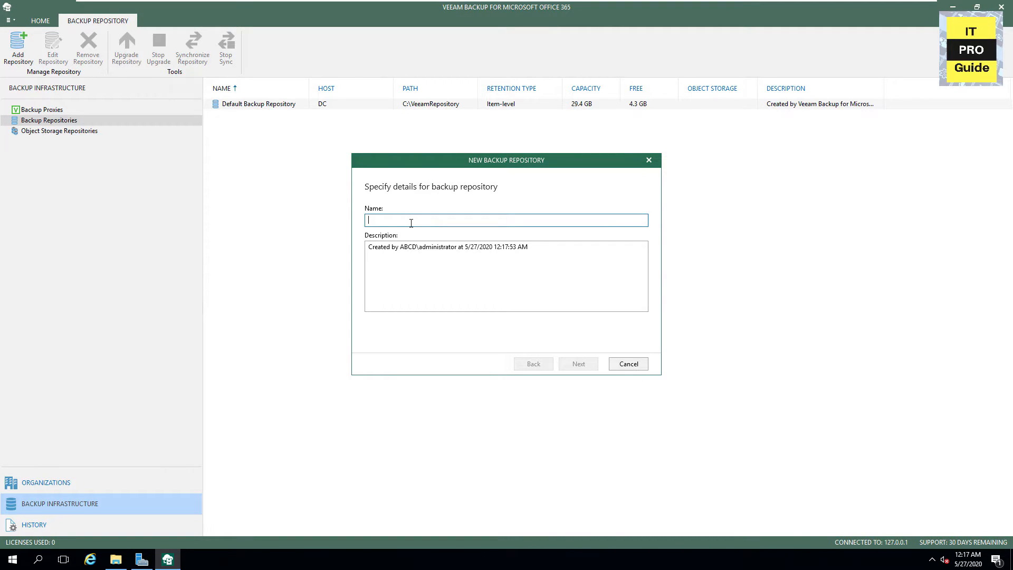
type("365 - Backup for M365")
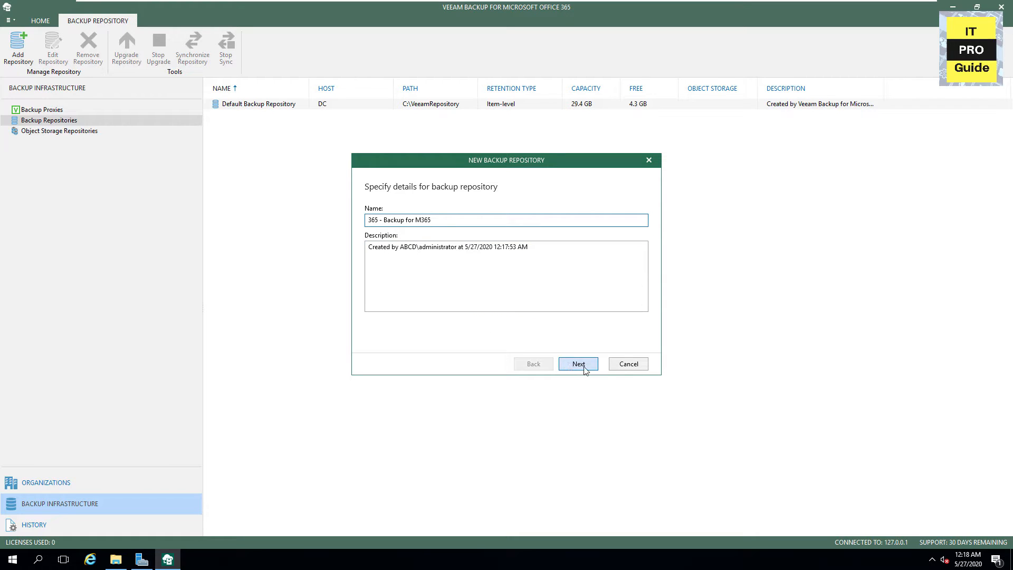
left_click(578, 364)
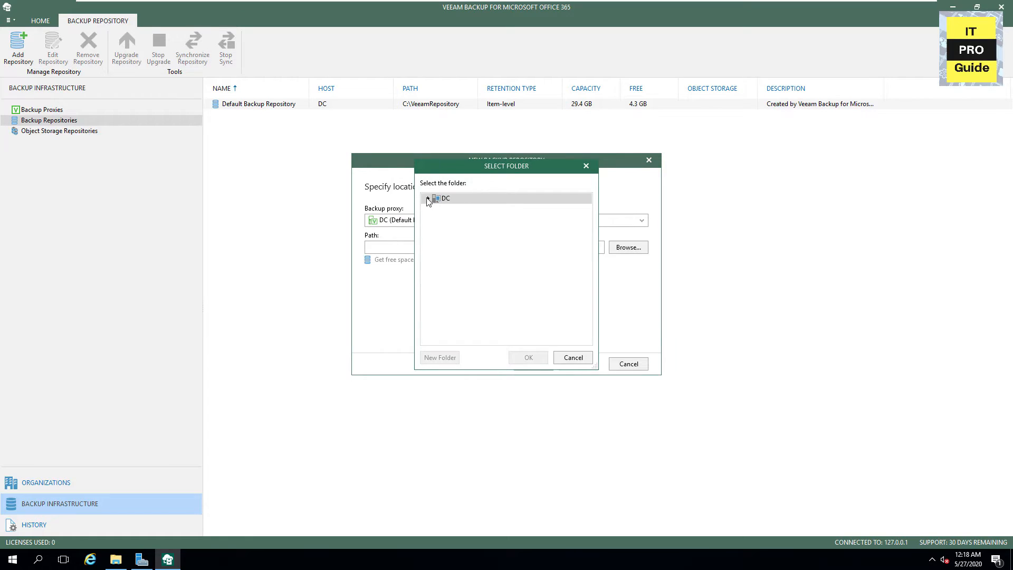
Place the repository at E:\M365 and finish it with 3-year item-level retention
left_click(428, 199)
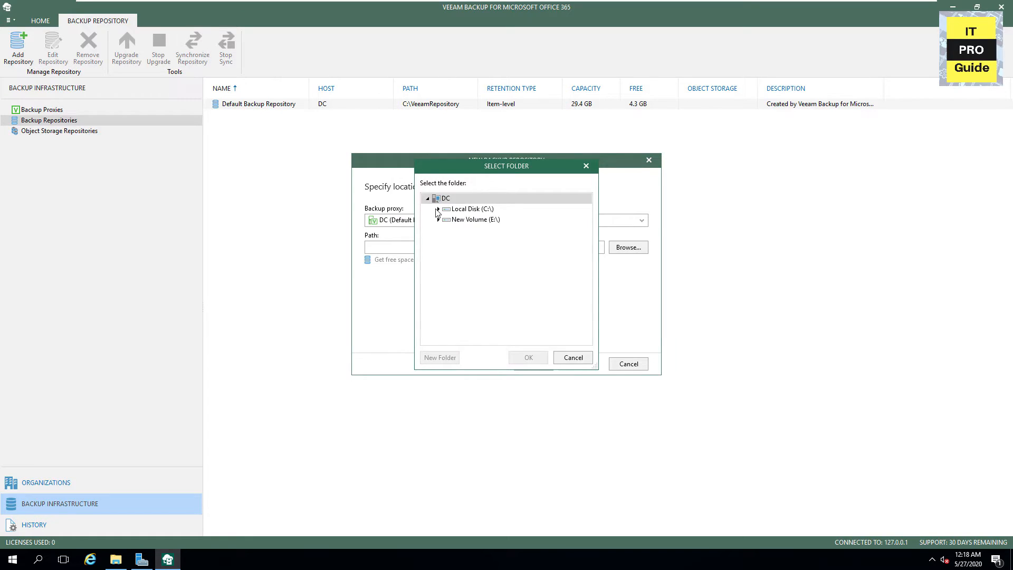
left_click(447, 220)
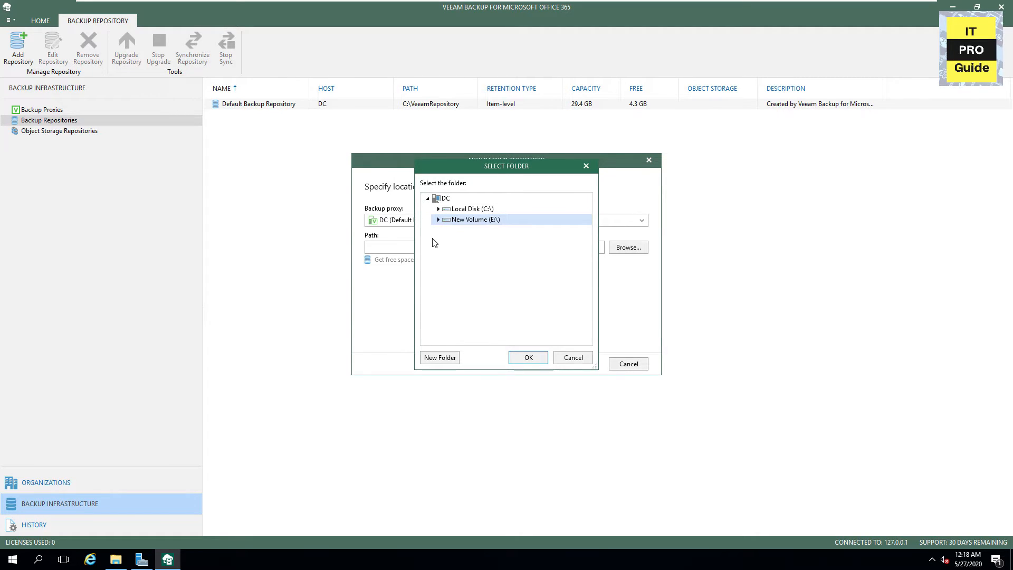
left_click(438, 219)
left_click(460, 261)
left_click(528, 358)
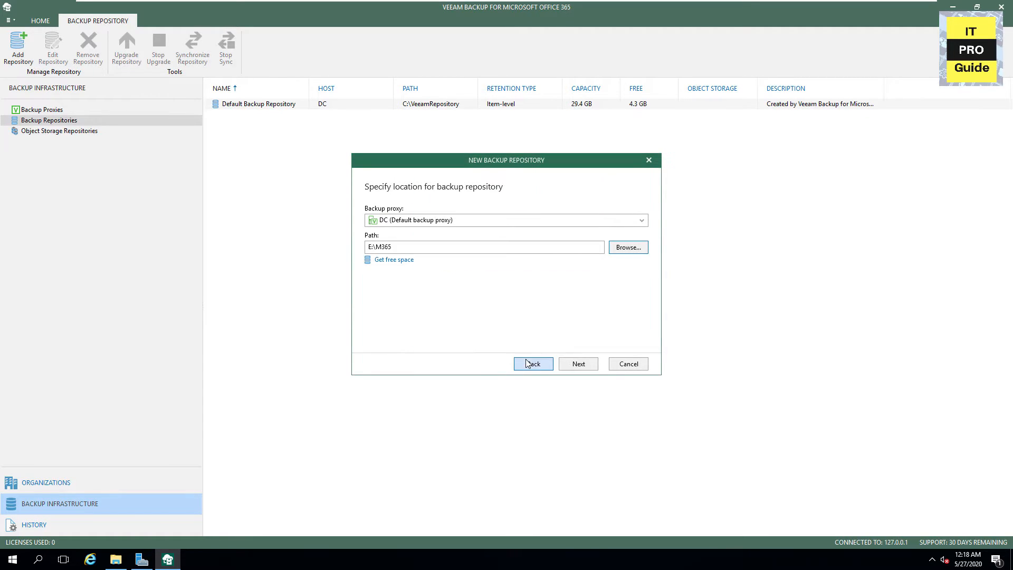
left_click(578, 366)
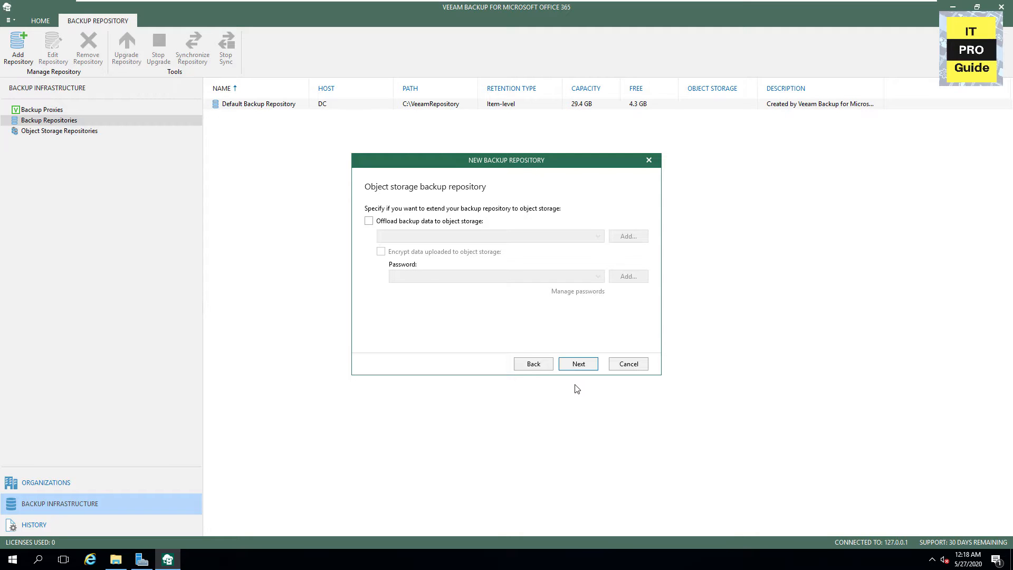
left_click(588, 368)
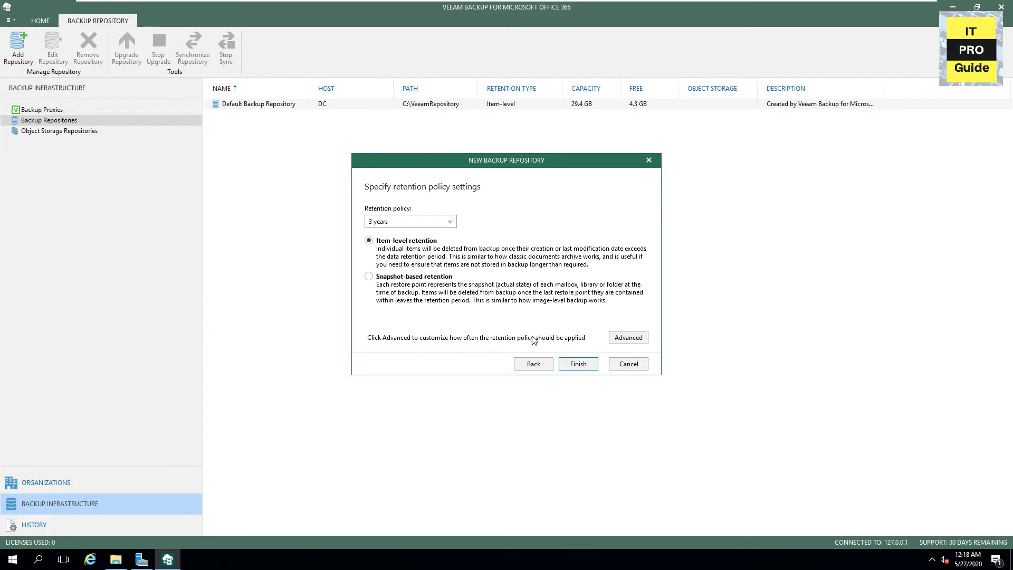
left_click(578, 364)
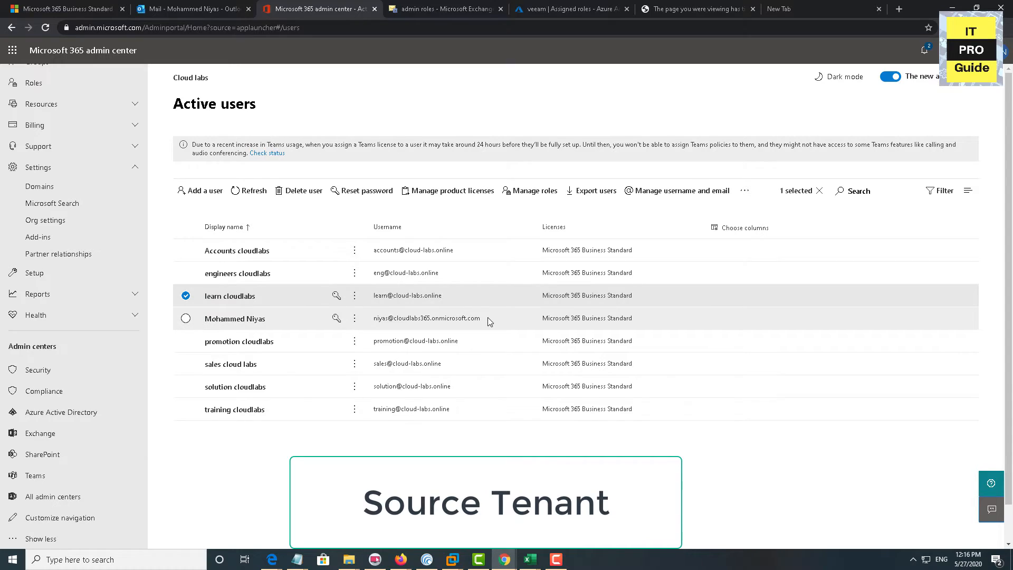
From the admin user's details, open the Exchange admin center on the Permissions admin roles page
left_click(488, 318)
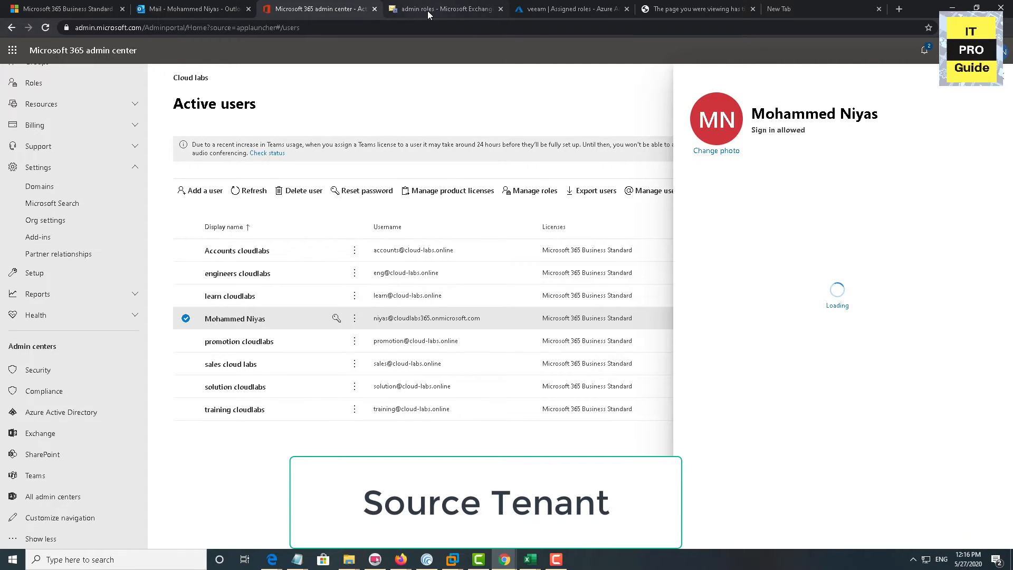
left_click(33, 433)
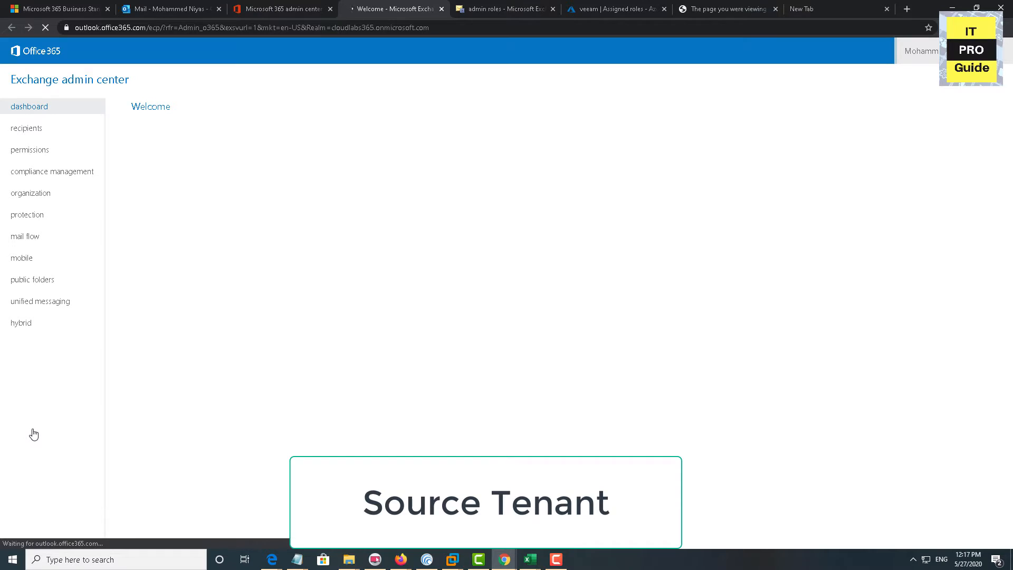
left_click(39, 152)
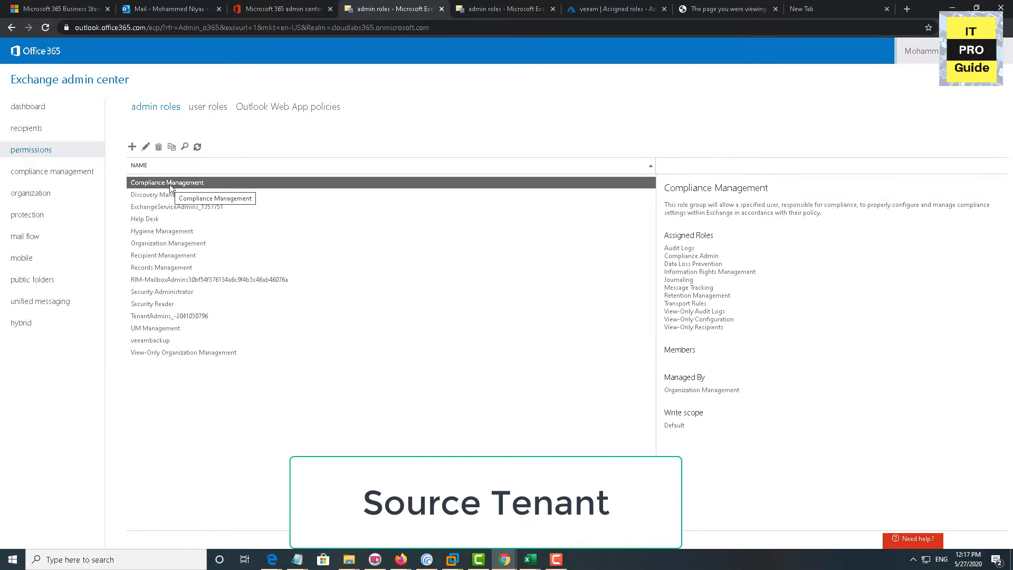
Create role group 'veeamrole' with the ApplicationImpersonation role and the admin user as member
left_click(132, 147)
type("veeam")
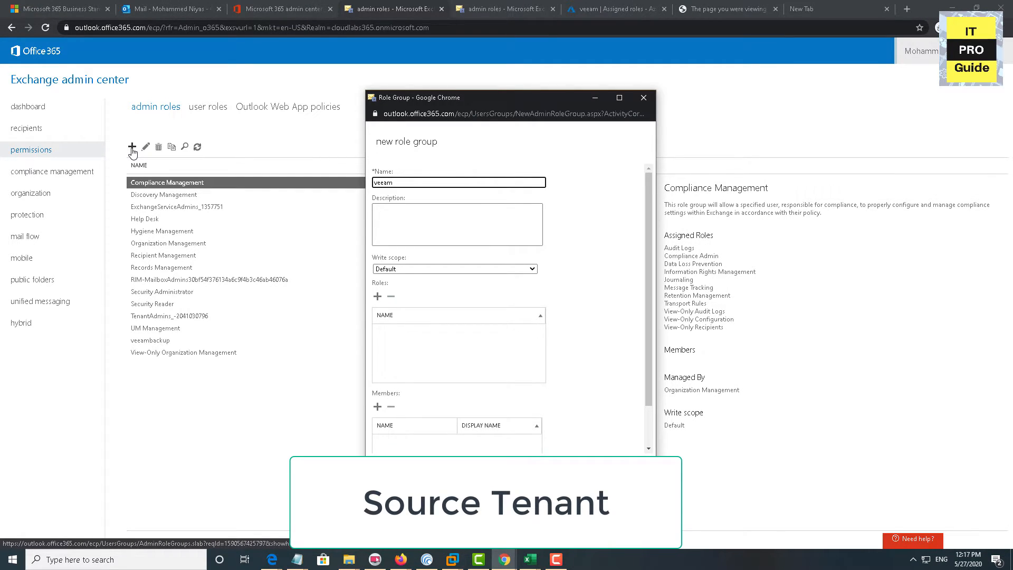
left_click(377, 296)
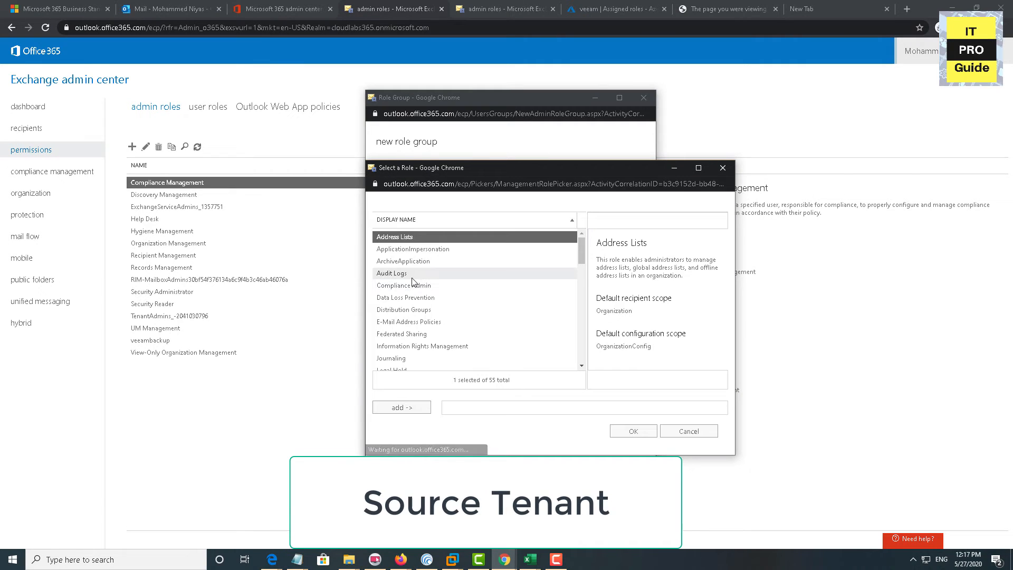
double_click(415, 249)
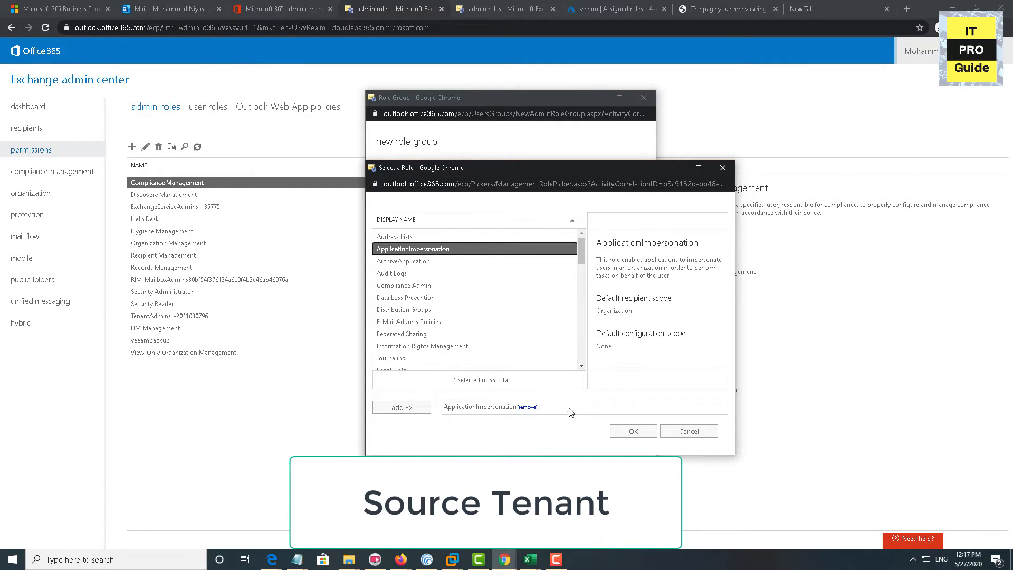
left_click(633, 431)
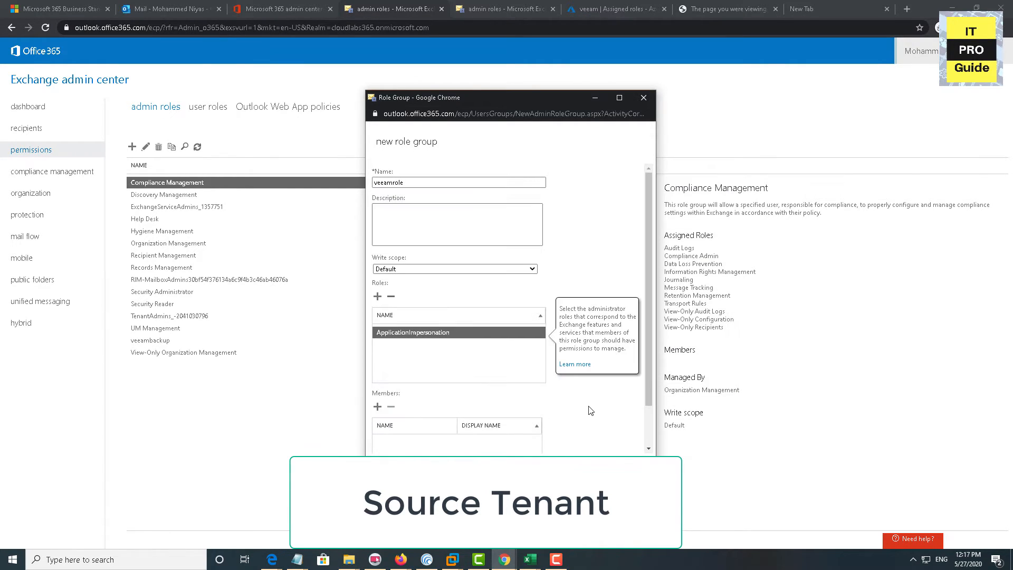
left_click(379, 408)
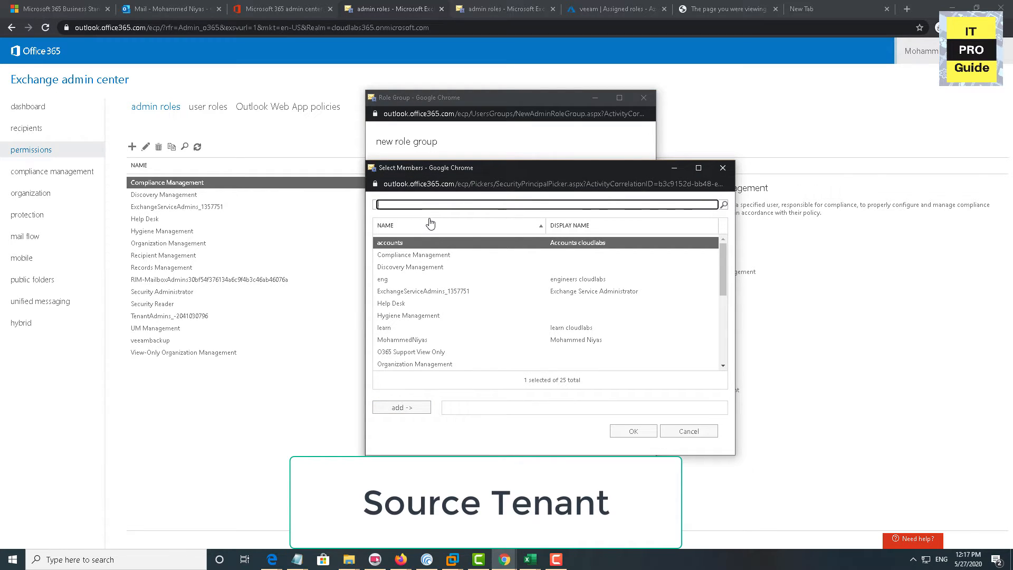
scroll(420, 341, "down", 3)
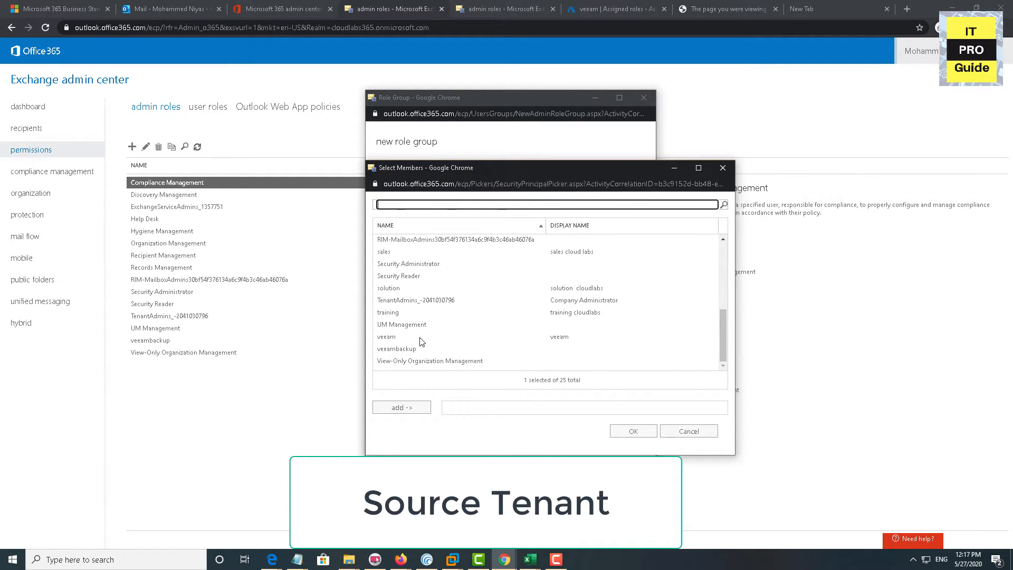
scroll(420, 341, "up", 5)
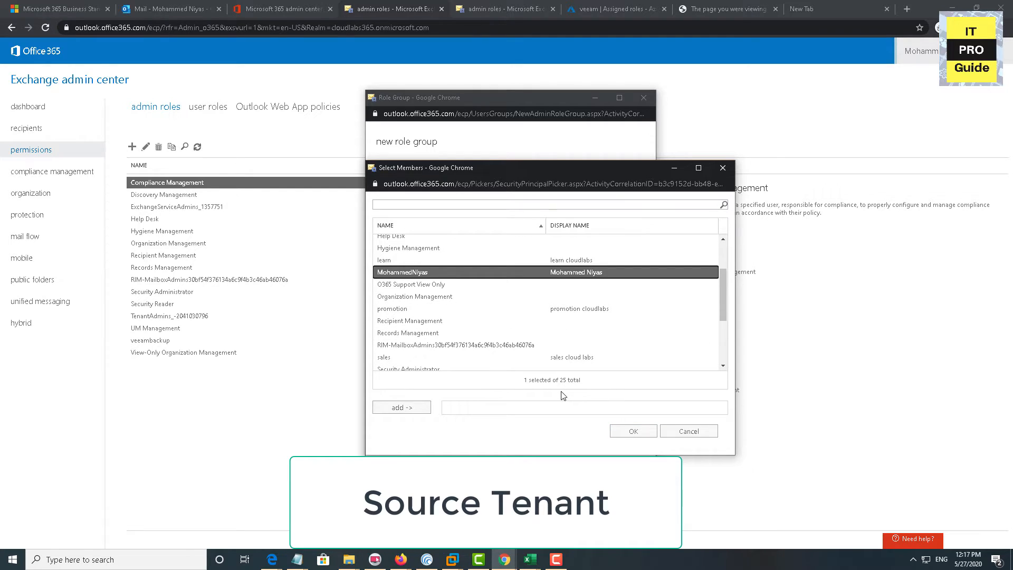
left_click(613, 429)
left_click(574, 471)
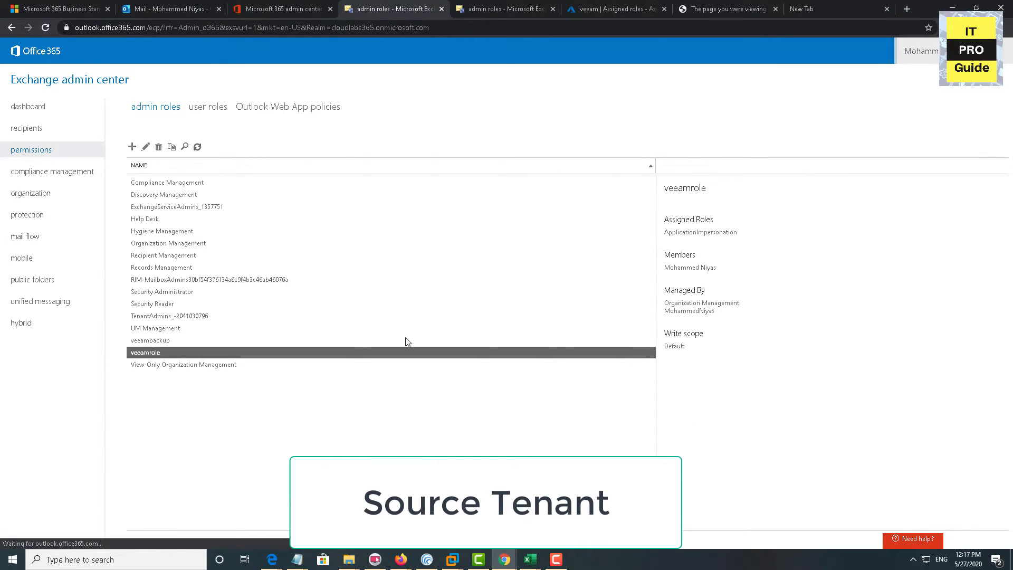
Back in Microsoft 365 Active users, point out the admin user's Global admin role and sign-in username
left_click(289, 16)
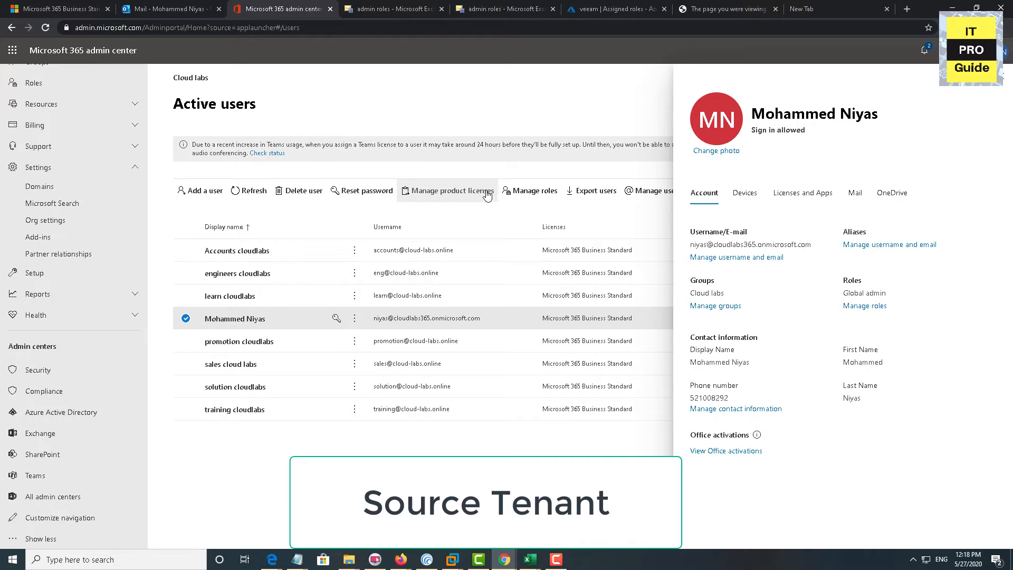
left_click_drag(893, 292, 848, 292)
left_click_drag(816, 255, 701, 246)
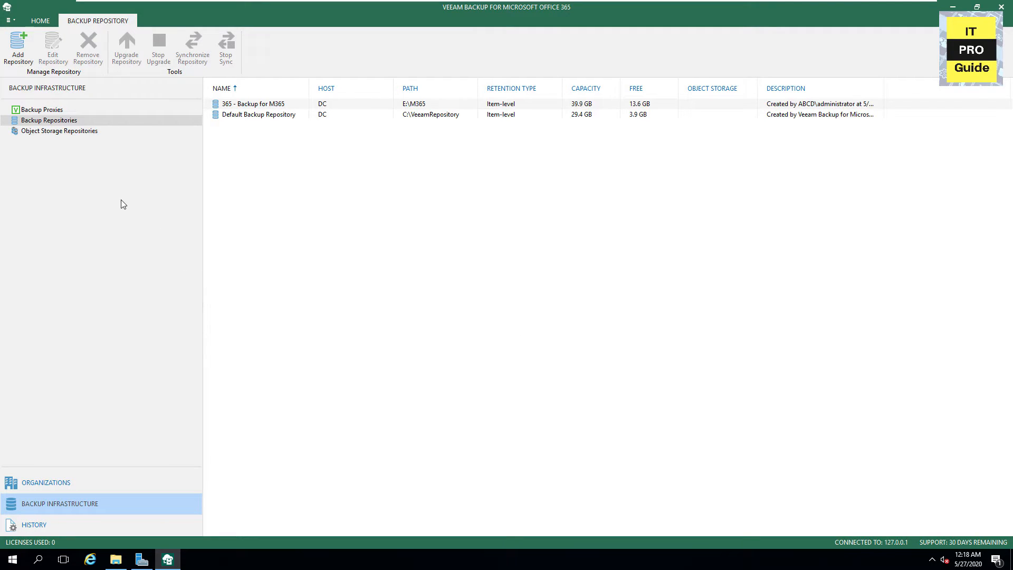
Add cloudlabs365.onmicrosoft.com as a Microsoft Office 365 organization using basic authentication and global admin credentials
left_click(58, 491)
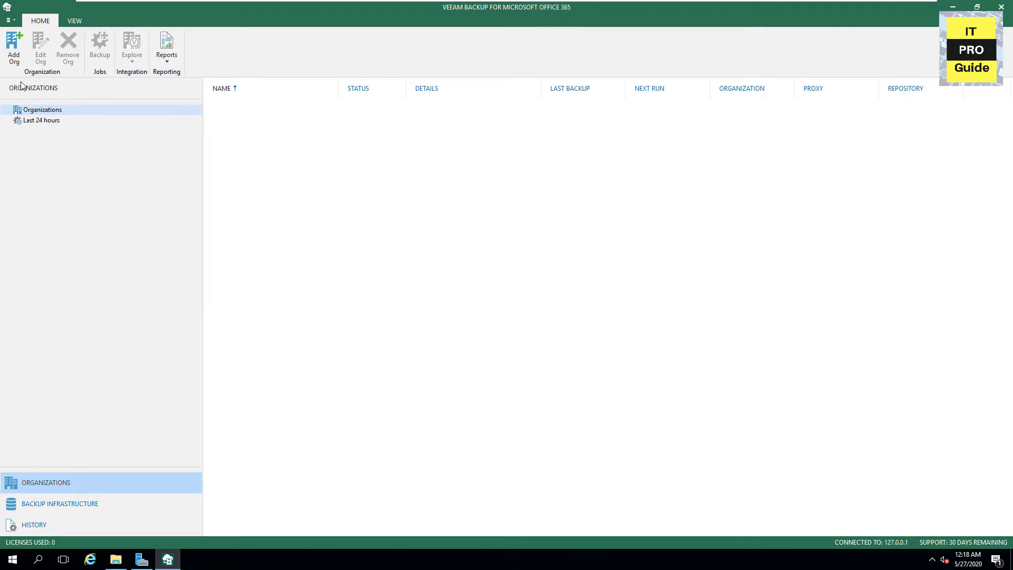
left_click(14, 58)
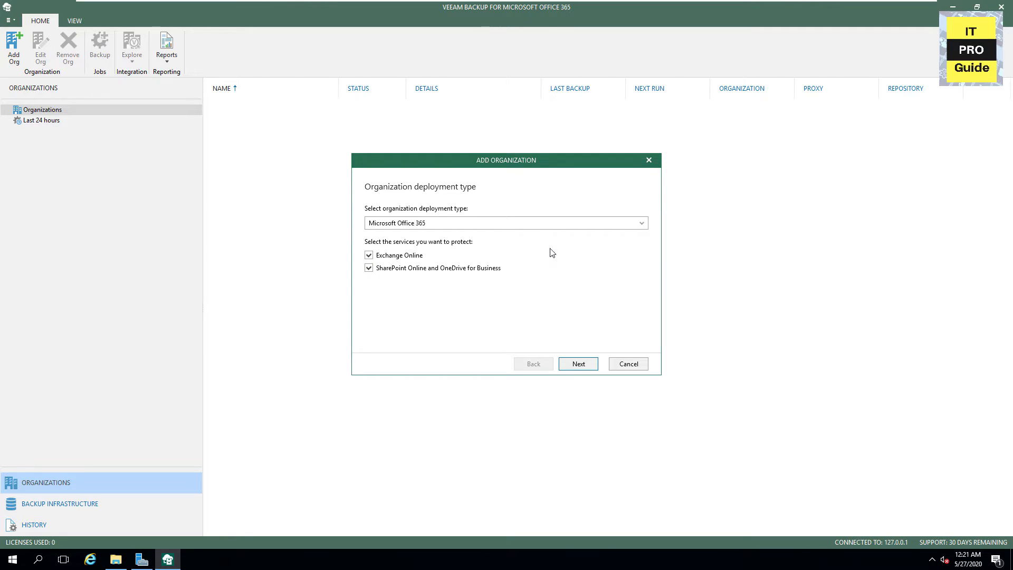
left_click(553, 222)
left_click(576, 365)
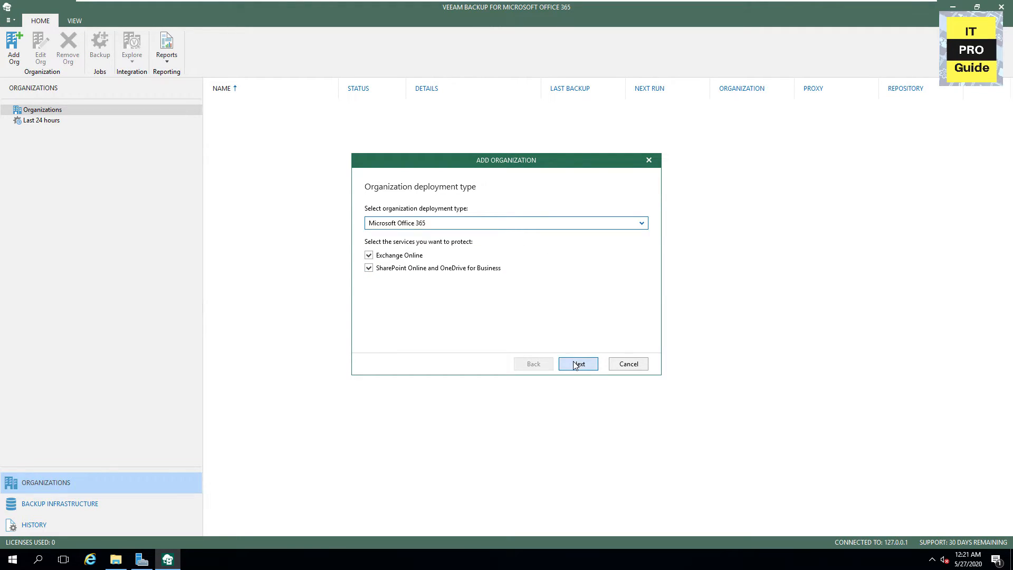
left_click(577, 364)
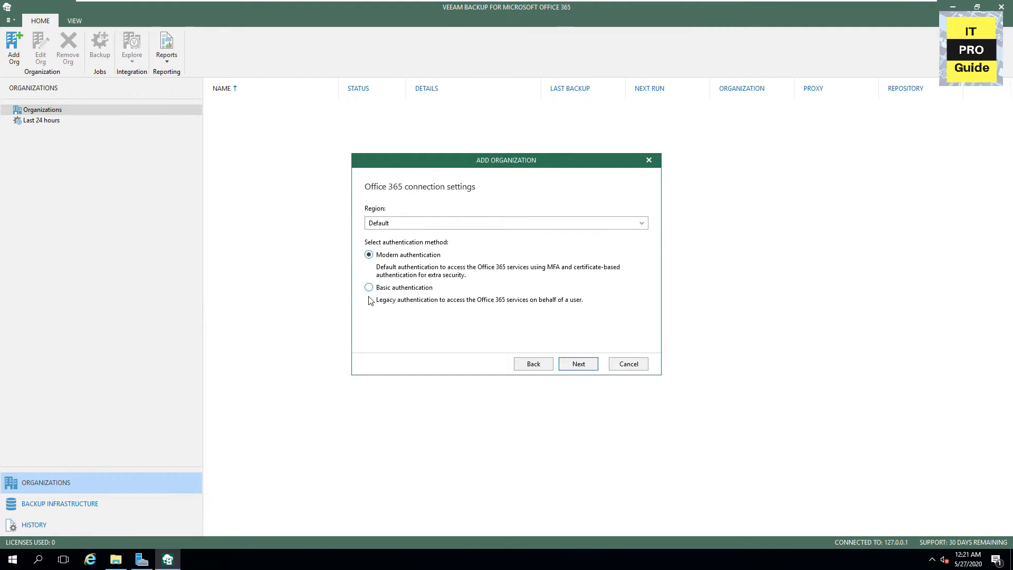
left_click(368, 287)
left_click(576, 364)
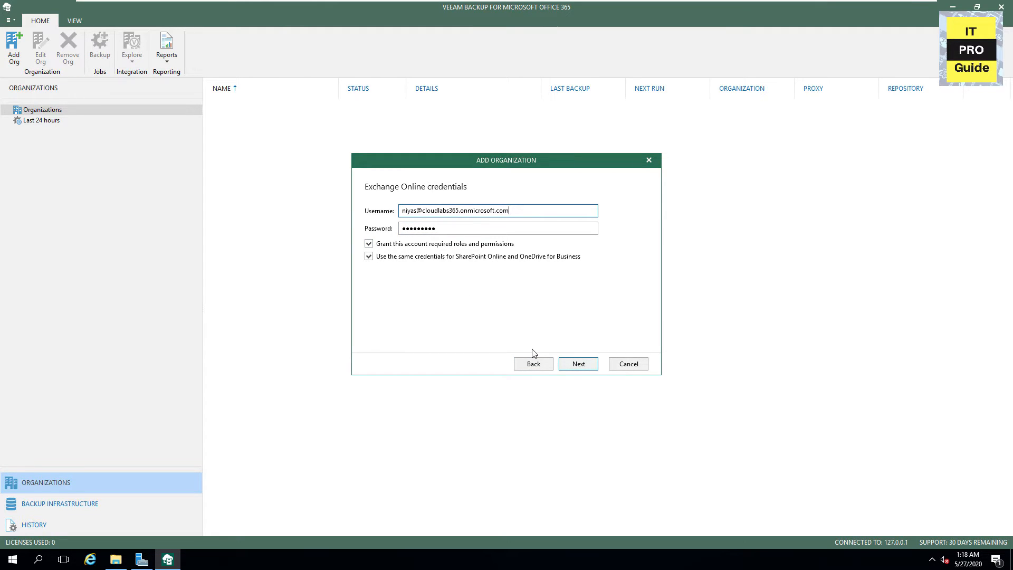
left_click(576, 364)
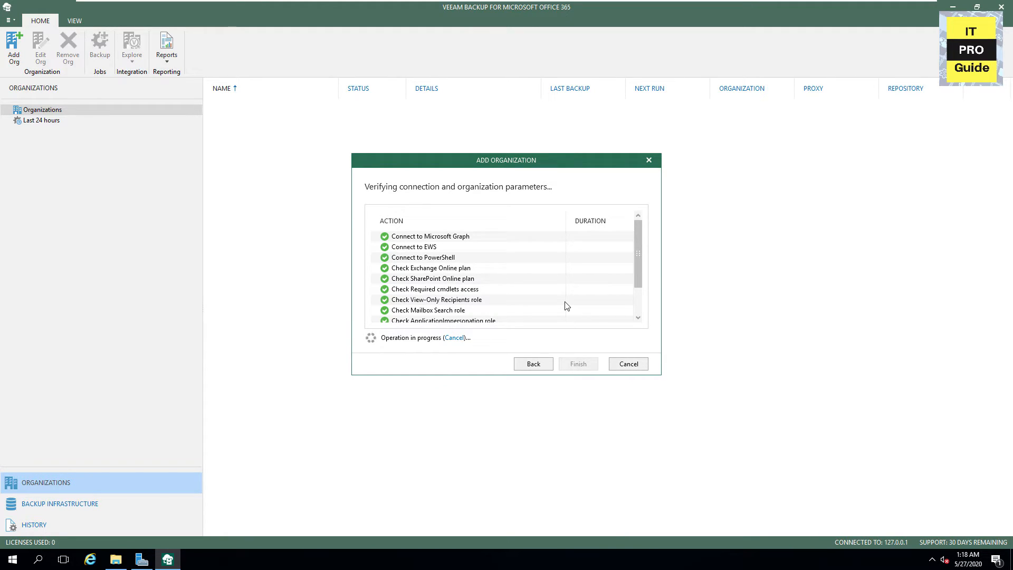
scroll(566, 303, "down", 1)
left_click(579, 364)
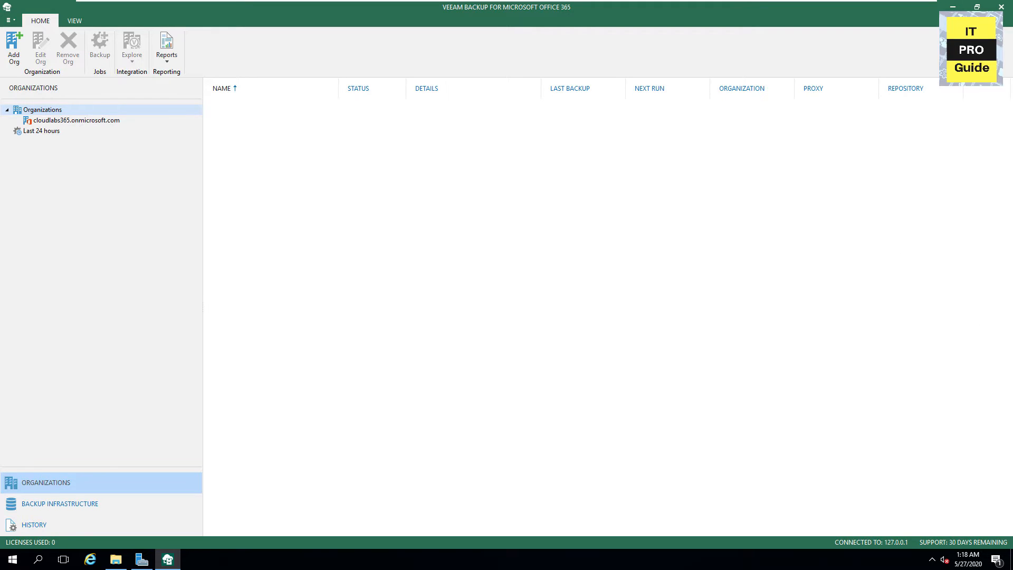
Begin the 'Backup Cloud Labs' job for the new organization, adding two selected users with no exclusions
left_click(101, 122)
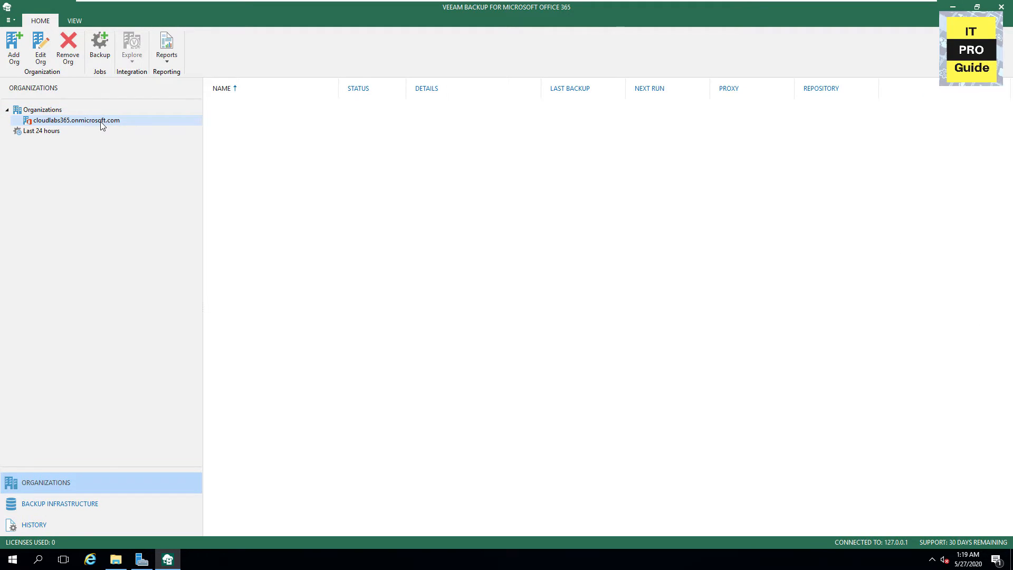
left_click(96, 56)
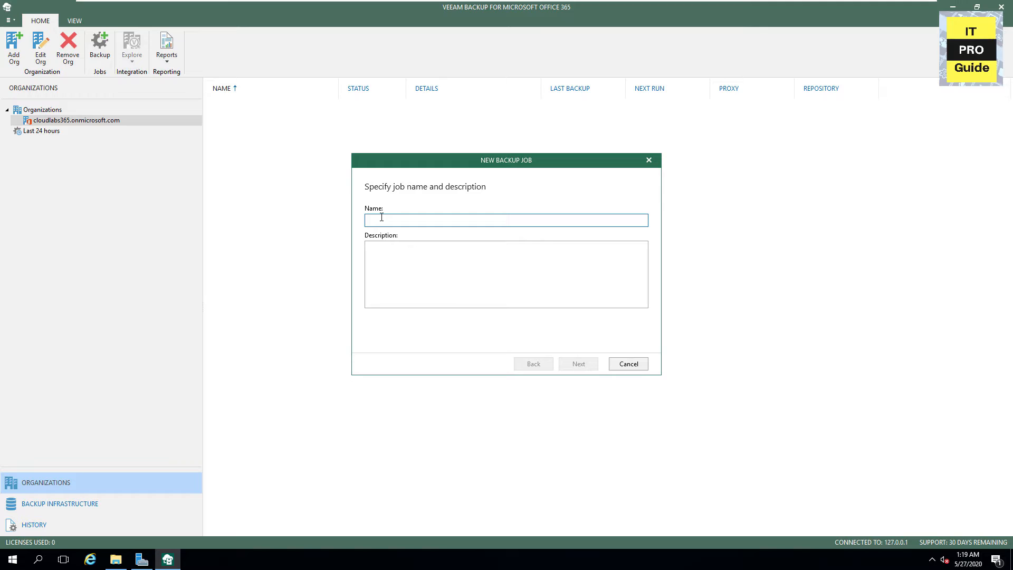
type("Backup")
left_click(579, 364)
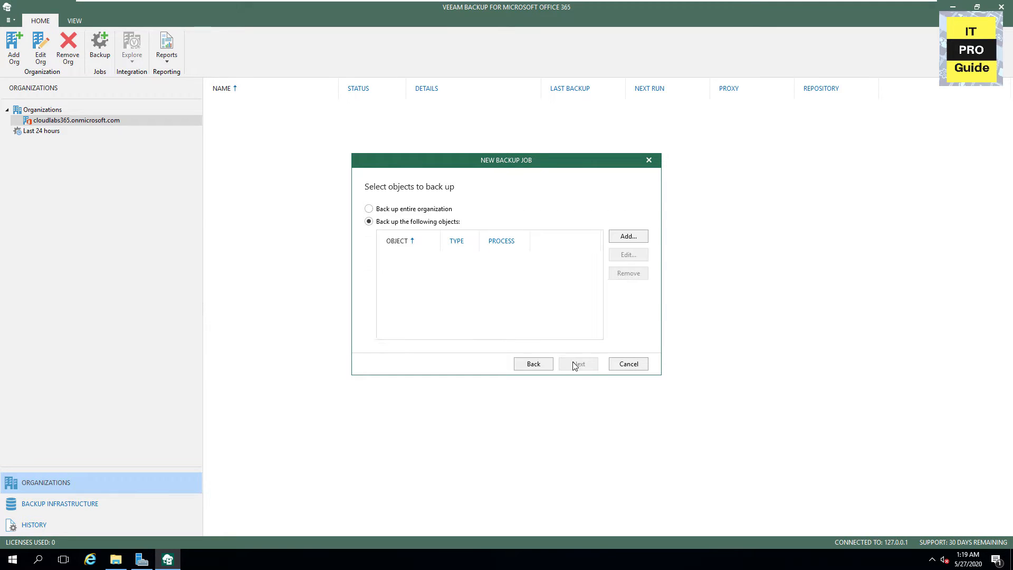
left_click(628, 236)
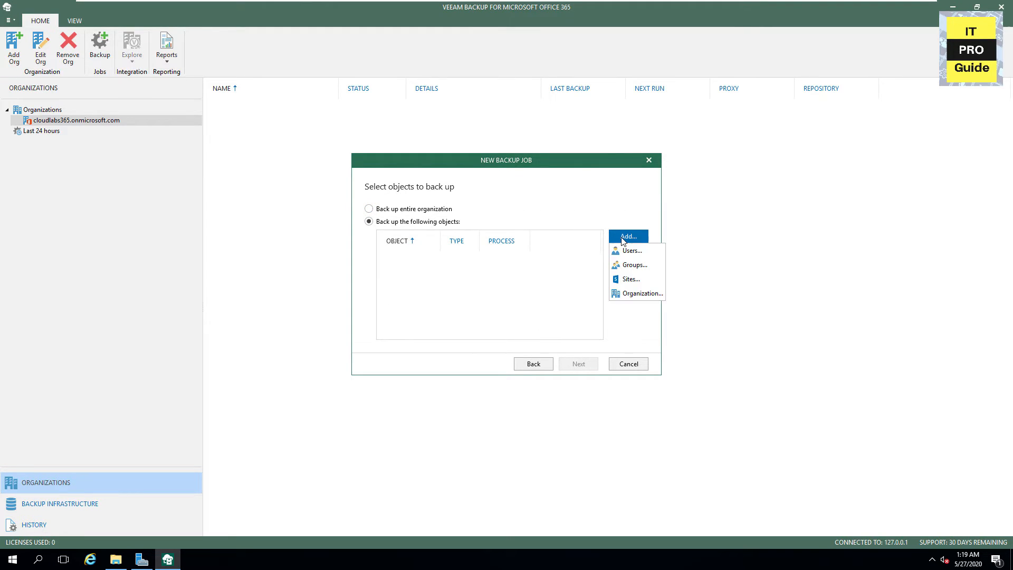
left_click(627, 252)
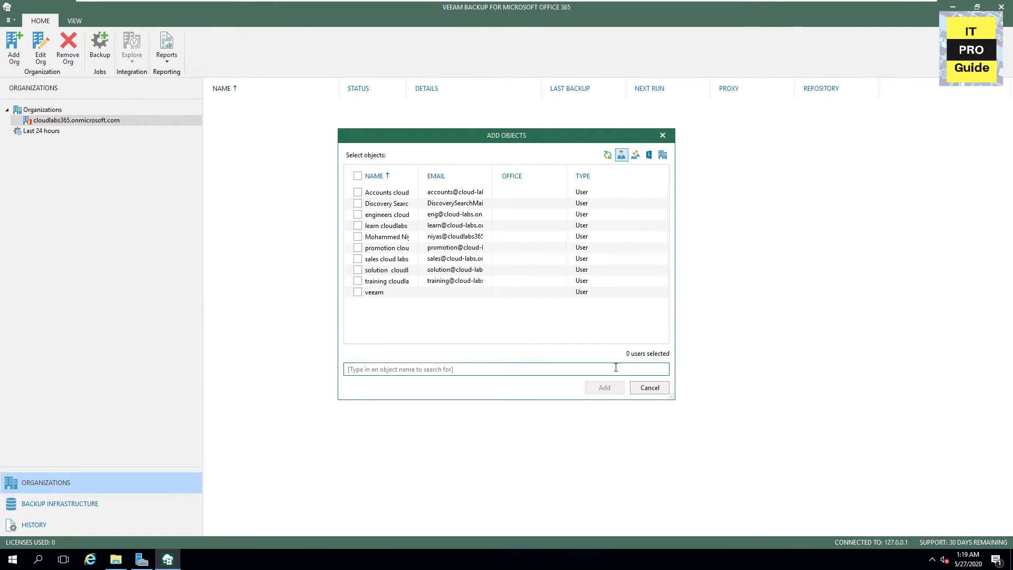
left_click(357, 176)
left_click(358, 237)
left_click(603, 388)
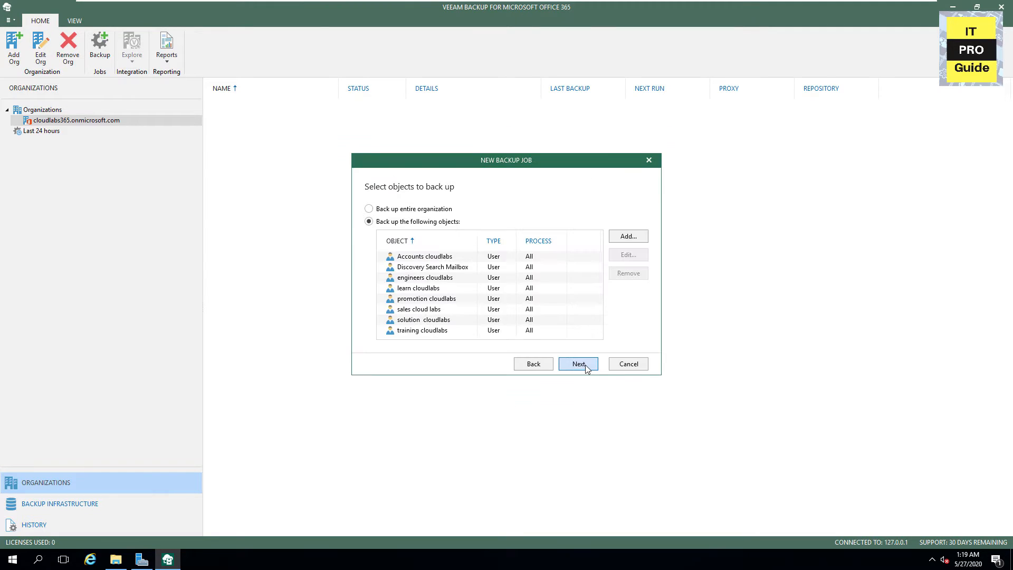
left_click(583, 364)
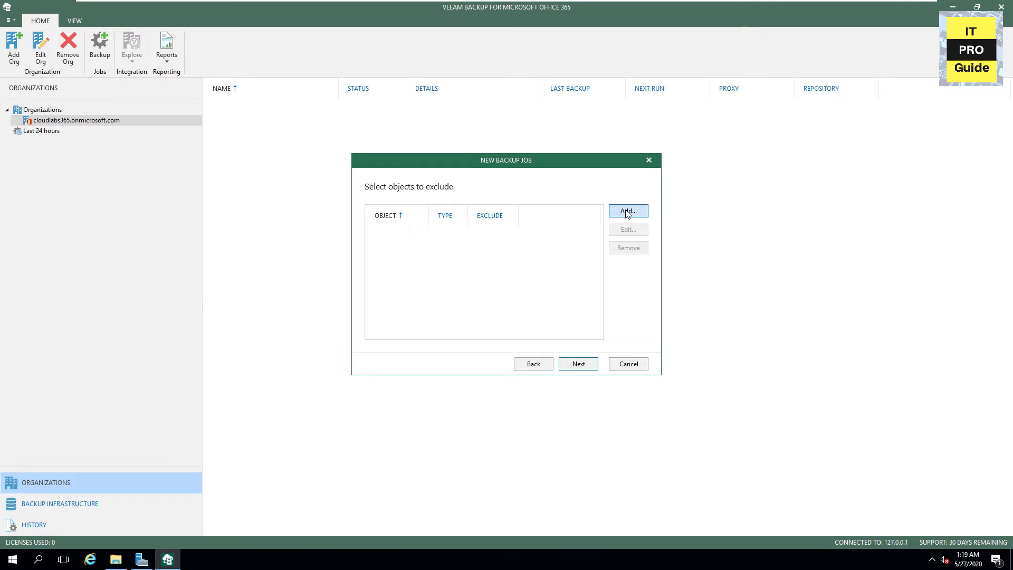
left_click(579, 364)
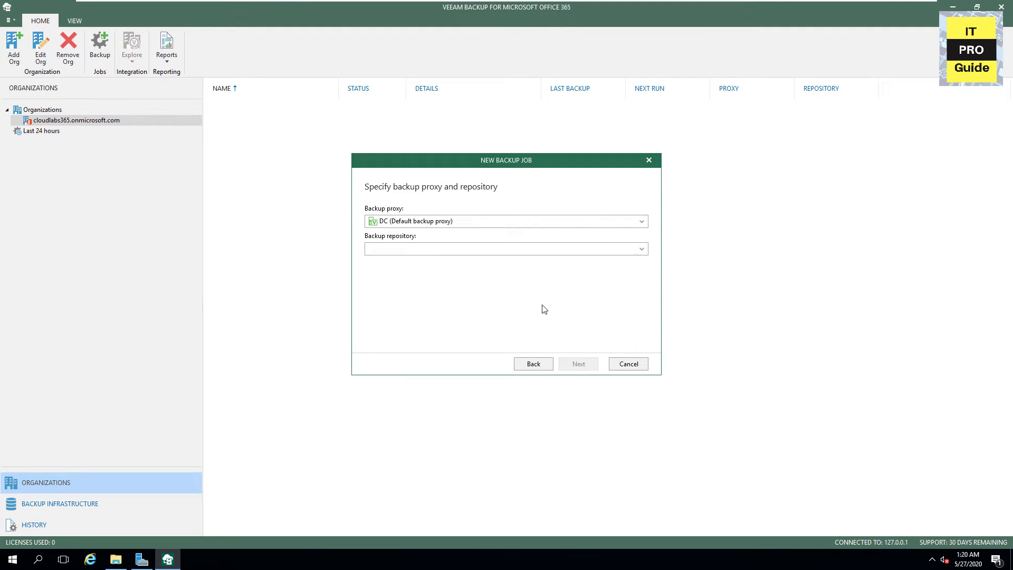
Target the 365 - Backup for M365 repository, disable automatic runs and retries, and create the job
left_click(519, 249)
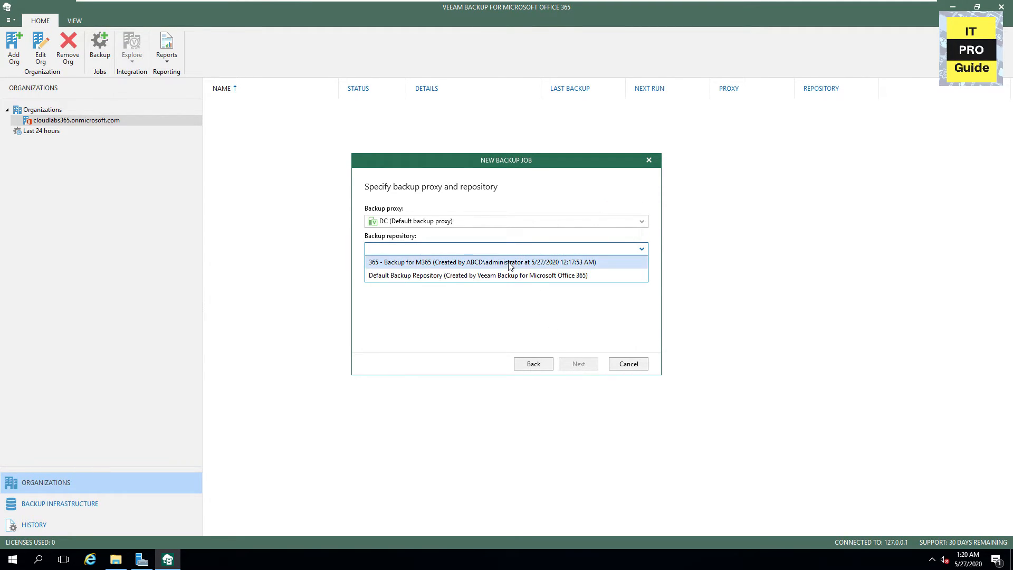
left_click(510, 263)
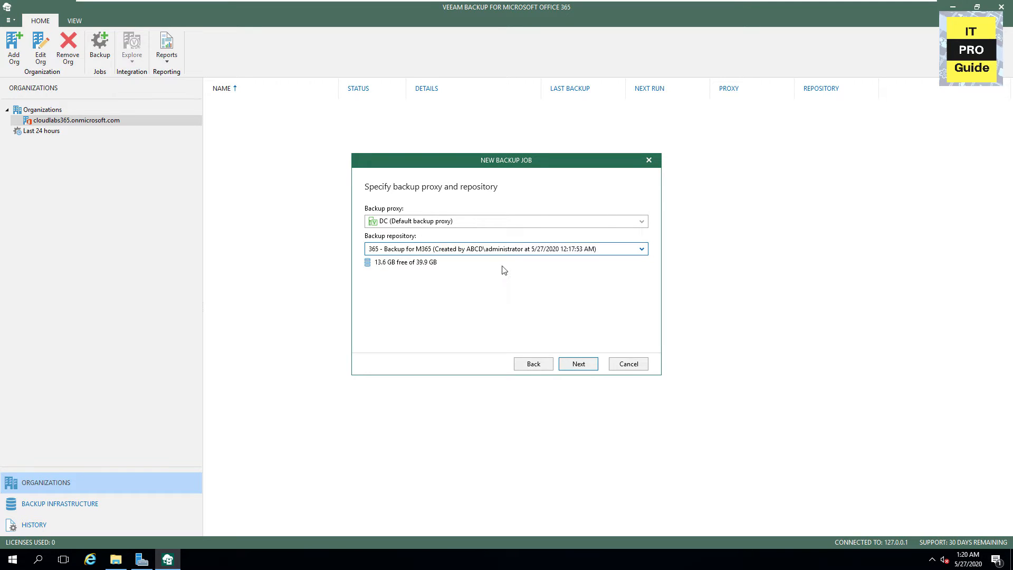
left_click(578, 364)
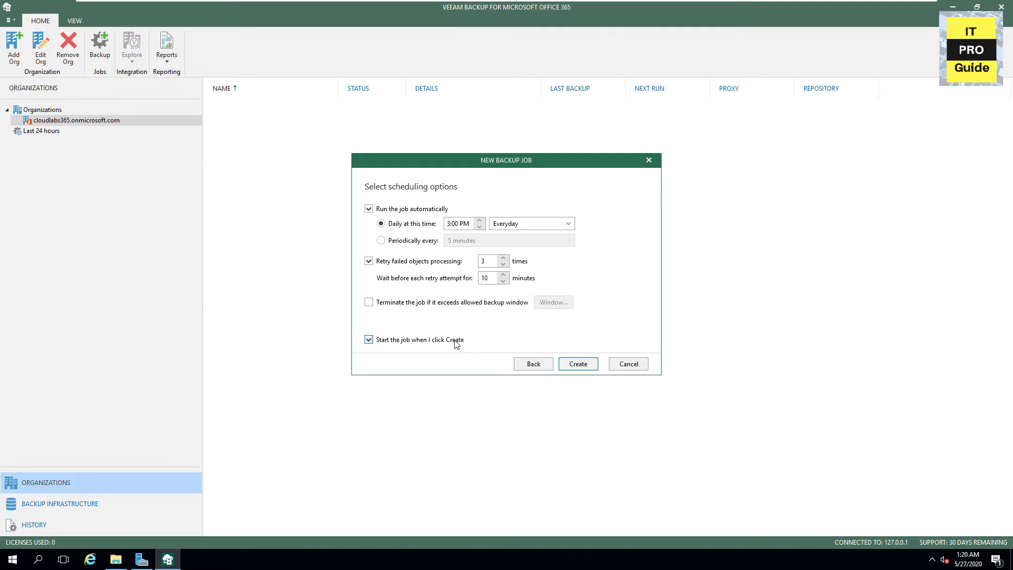
left_click(438, 262)
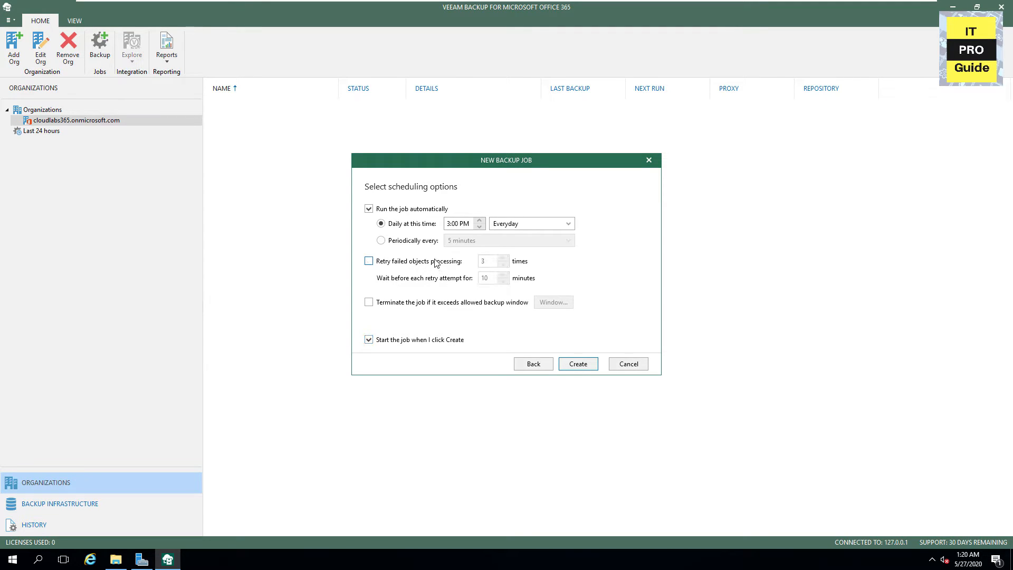
left_click(401, 210)
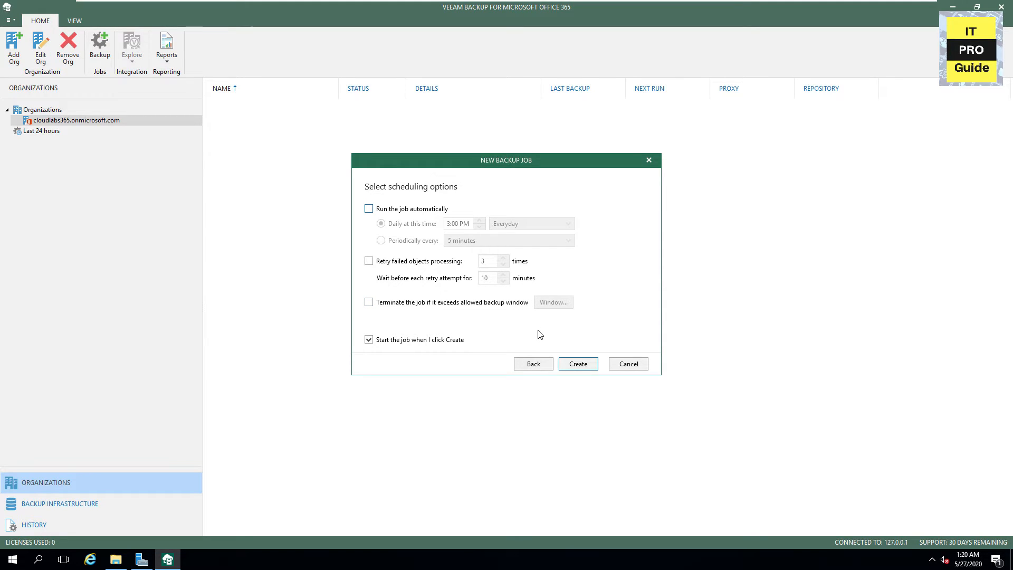
left_click(577, 367)
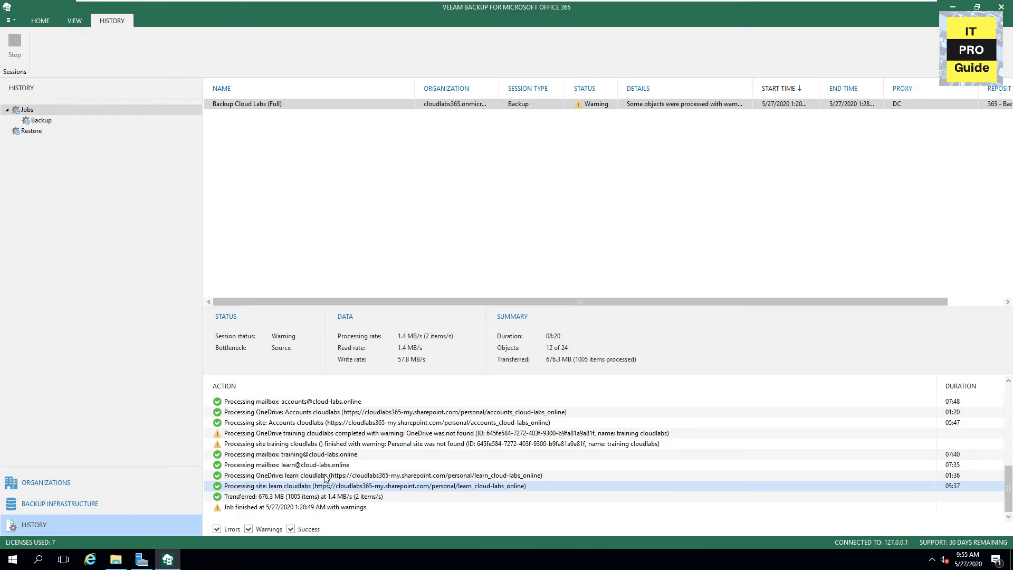
Review the Backup Cloud Labs session that finished with warnings, then bring up the Windows Start menu
scroll(324, 476, "up", 5)
scroll(324, 476, "up", 3)
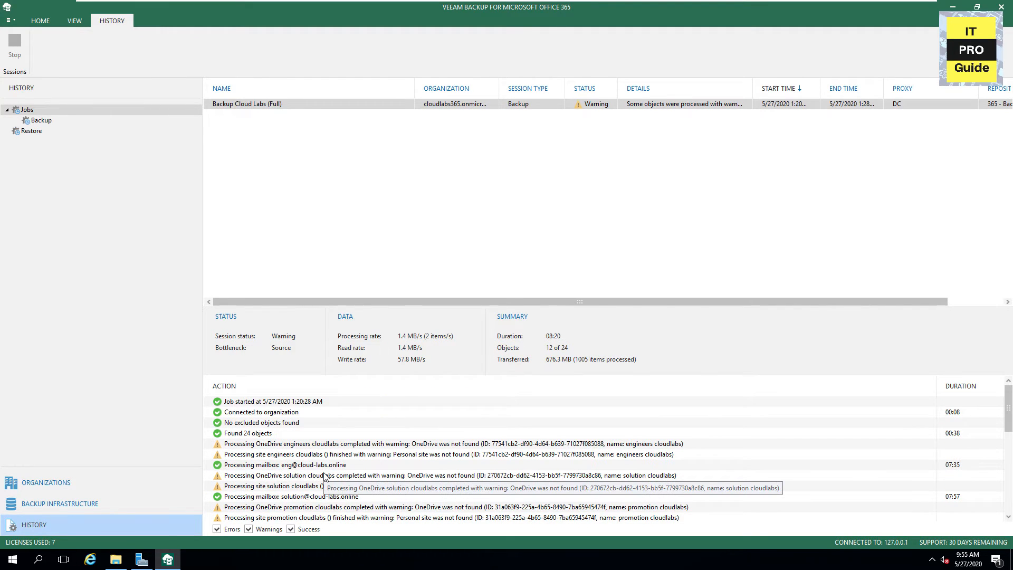
scroll(325, 476, "down", 10)
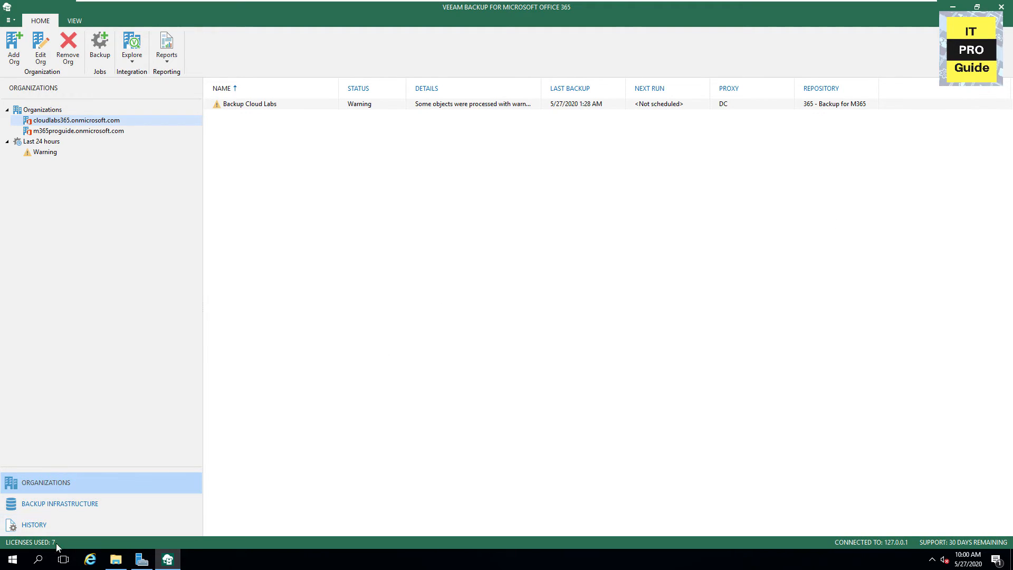
left_click(22, 559)
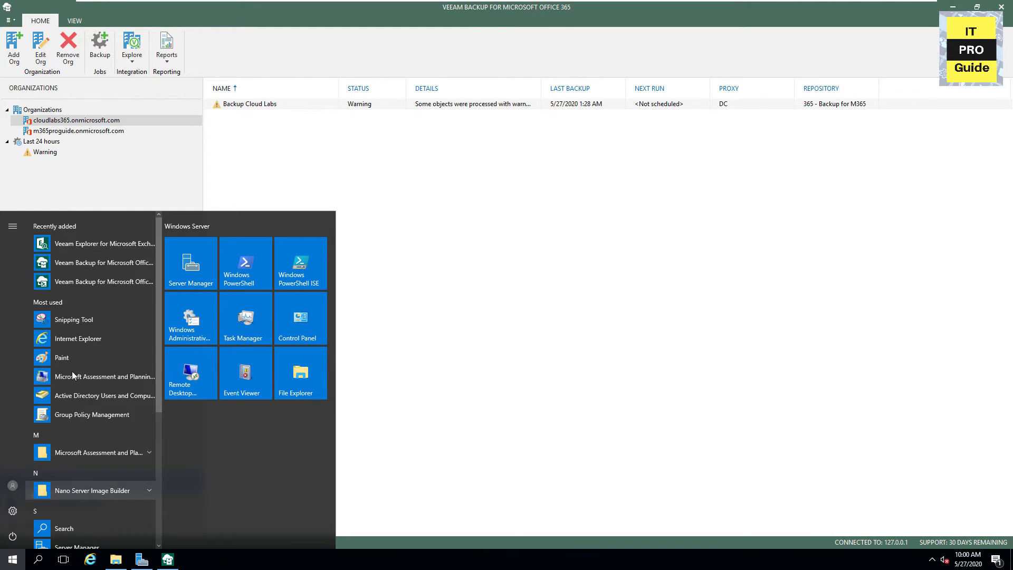
Launch Veeam Explorer for Exchange and expand the cloudlabs365 mailboxes, down to learn cloudlabs
left_click(119, 248)
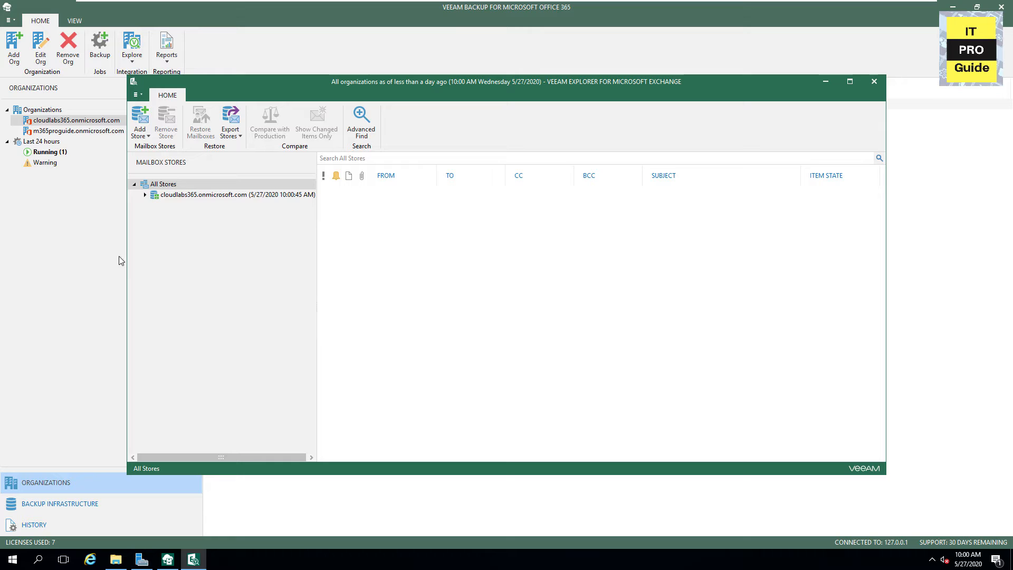
left_click(148, 196)
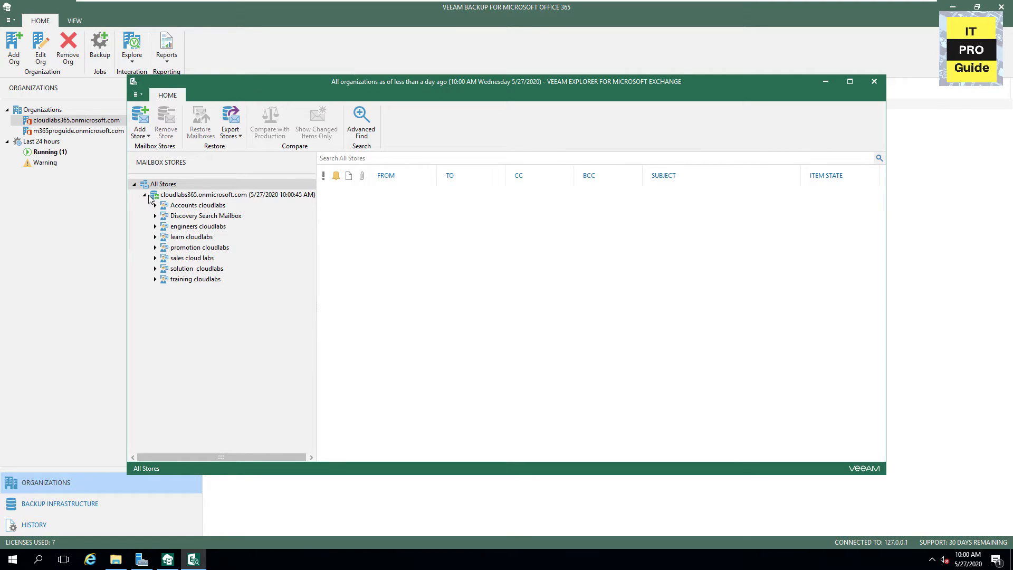
left_click(155, 206)
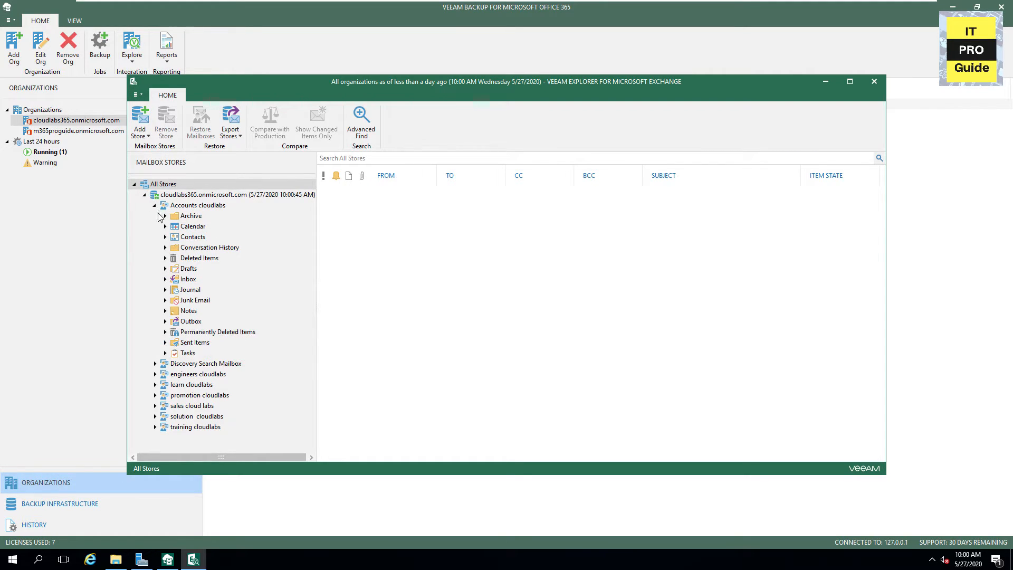
left_click(153, 364)
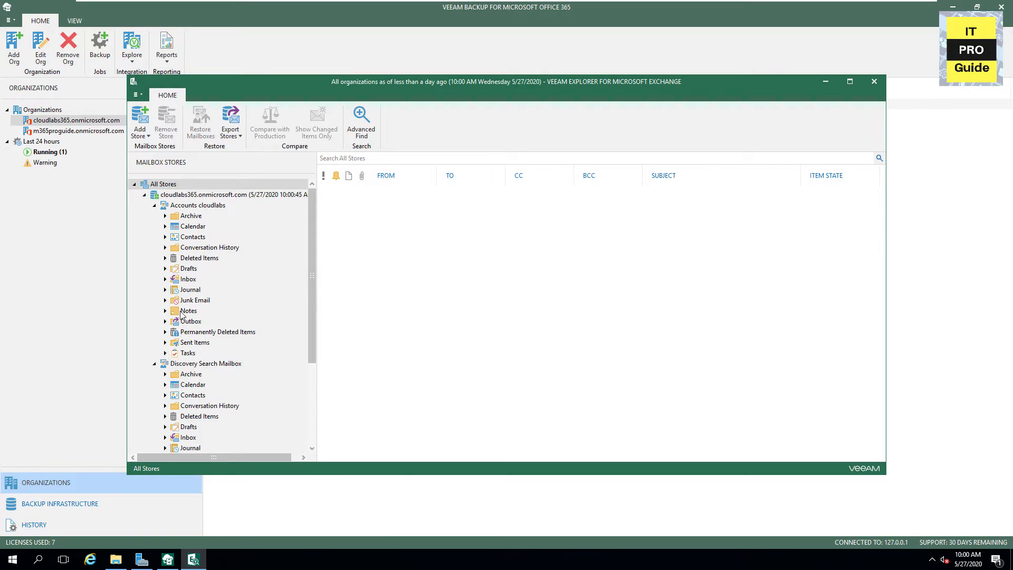
scroll(188, 285, "down", 4)
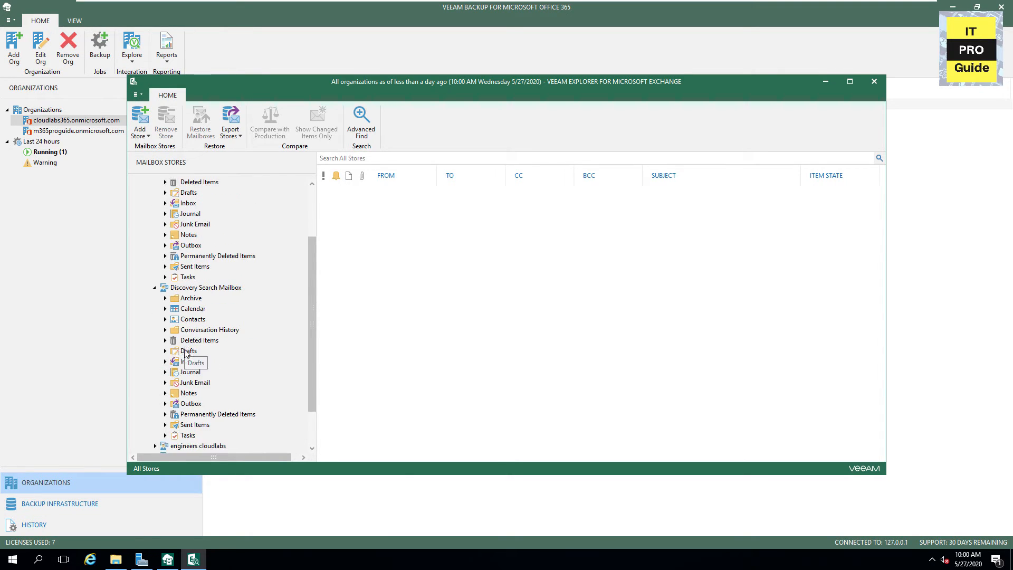
scroll(186, 379, "up", 3)
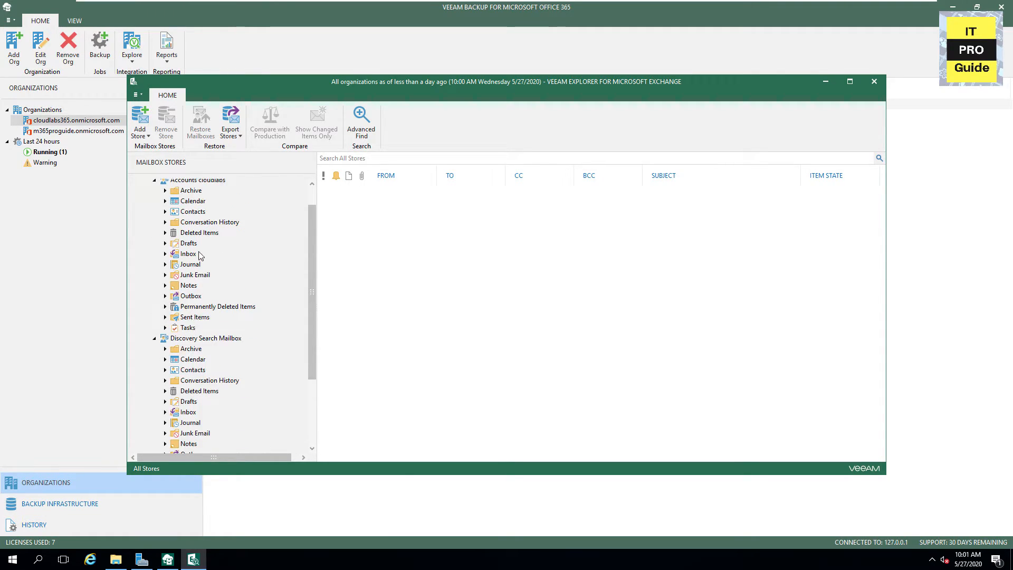
left_click(170, 202)
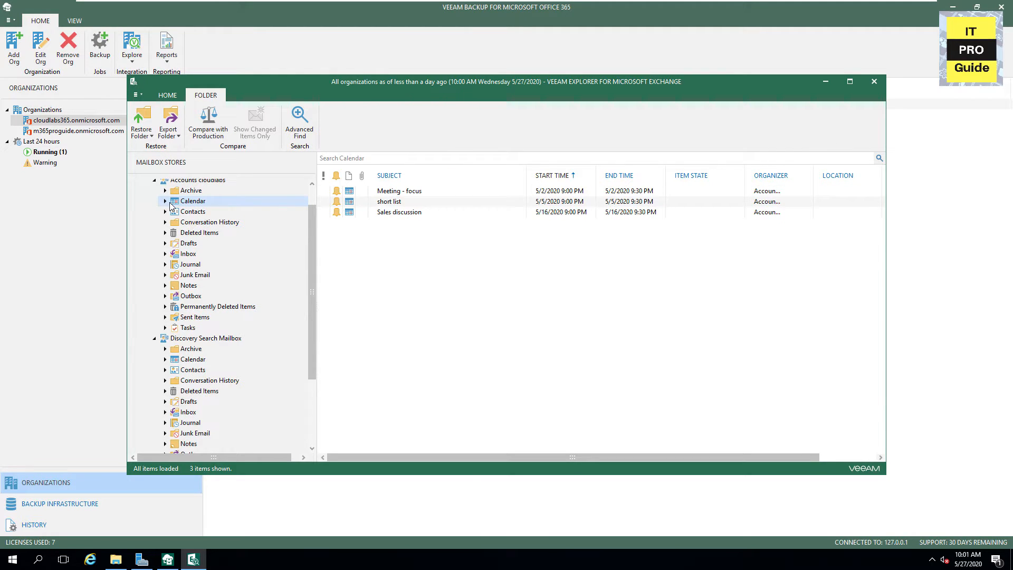
left_click(164, 201)
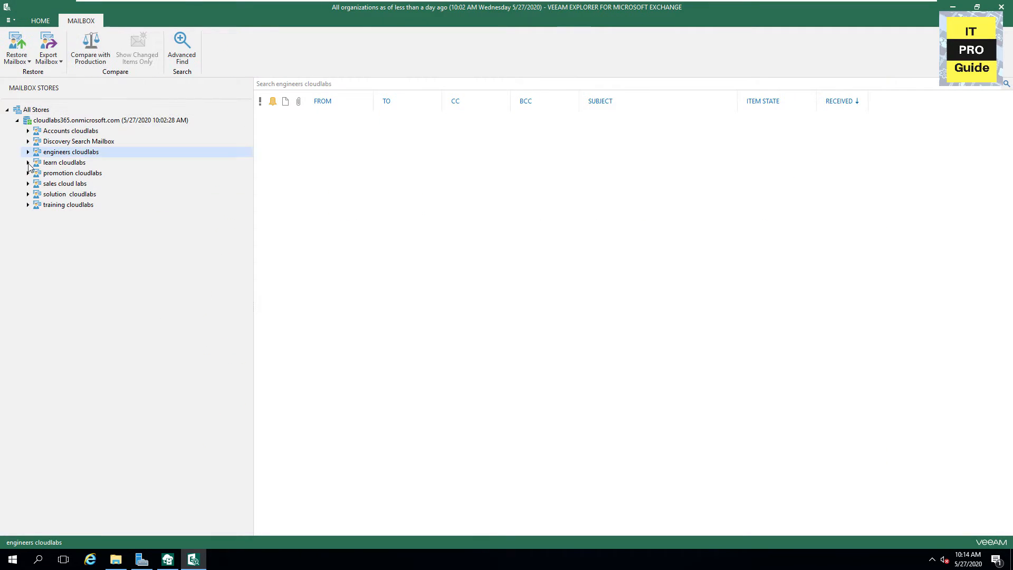
left_click(27, 162)
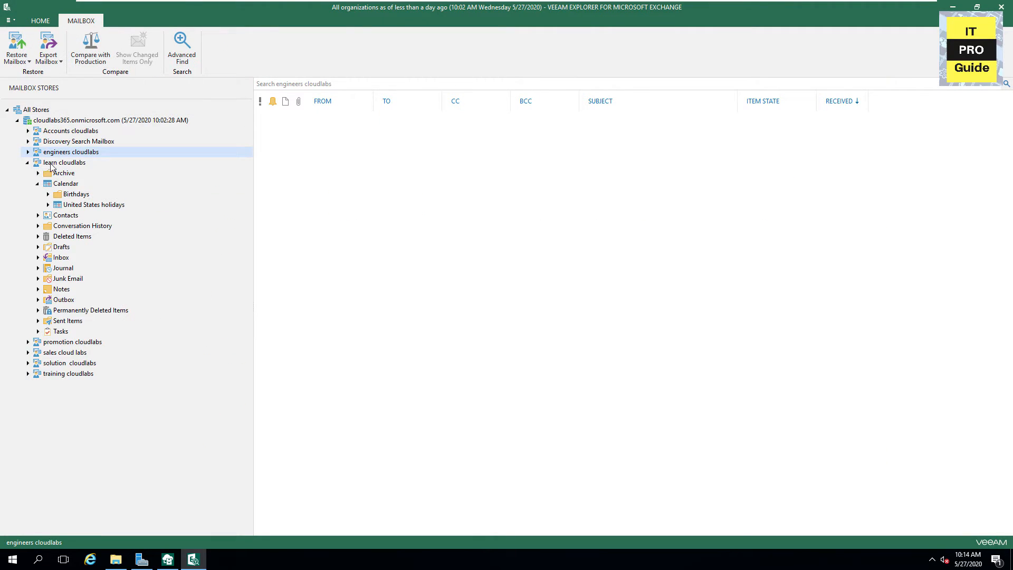
Start restoring the learn cloudlabs mailbox to another location using a different account
left_click(51, 165)
right_click(52, 165)
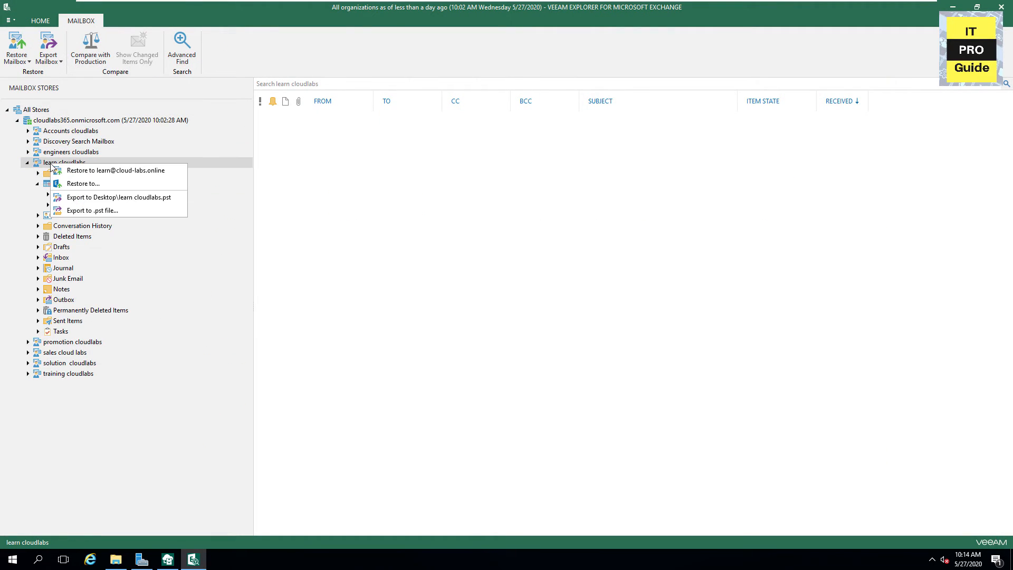
left_click(83, 185)
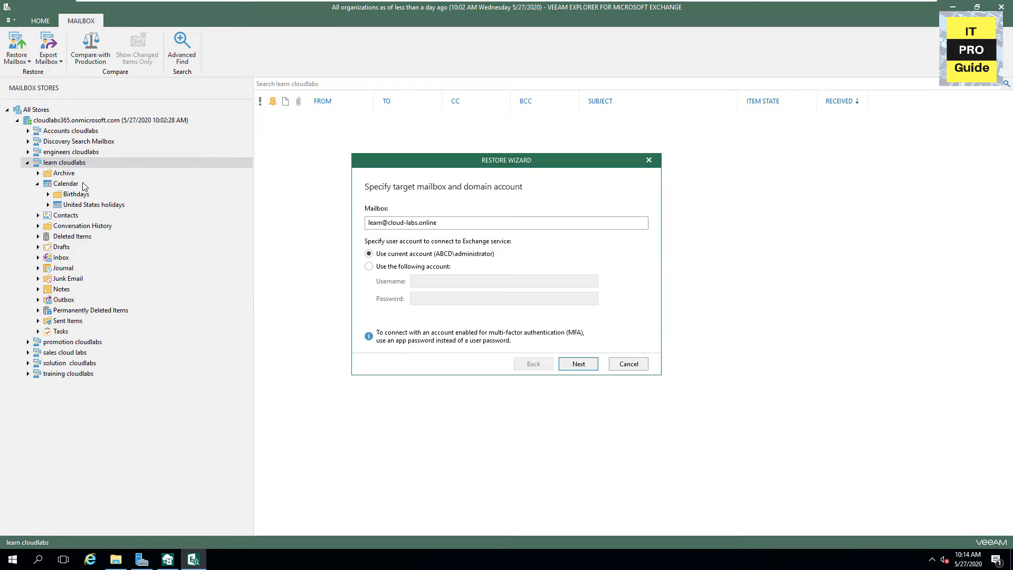
left_click(412, 267)
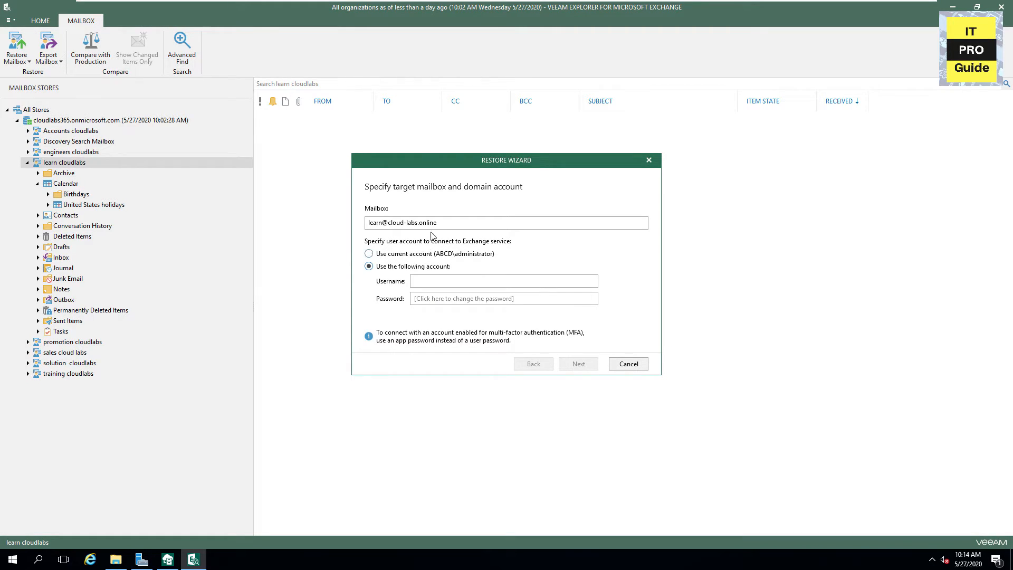
Enter the target tenant's learn mailbox address and the connecting account's username
left_click_drag(438, 223, 347, 228)
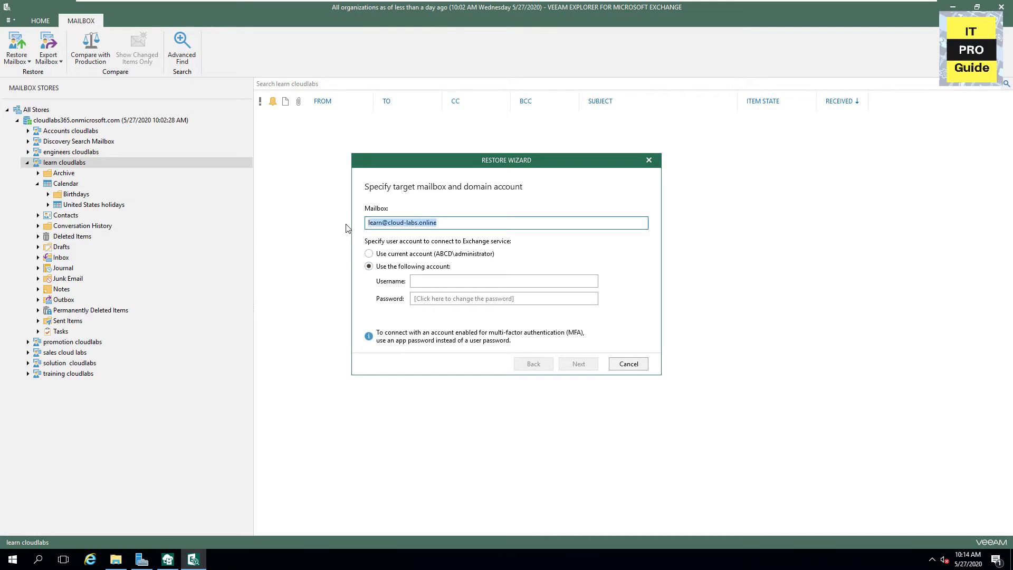
key("ctrl+v")
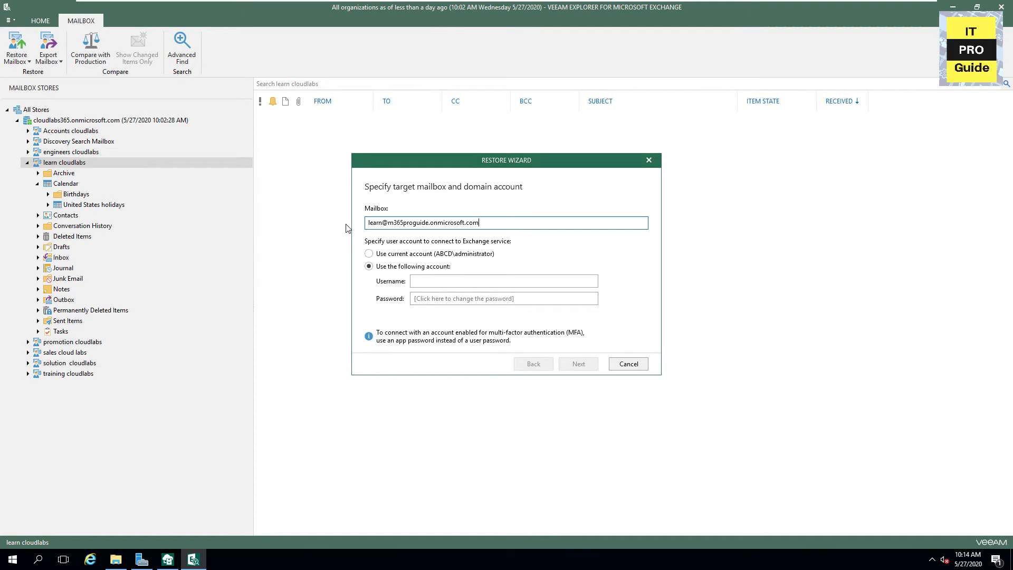
left_click(416, 280)
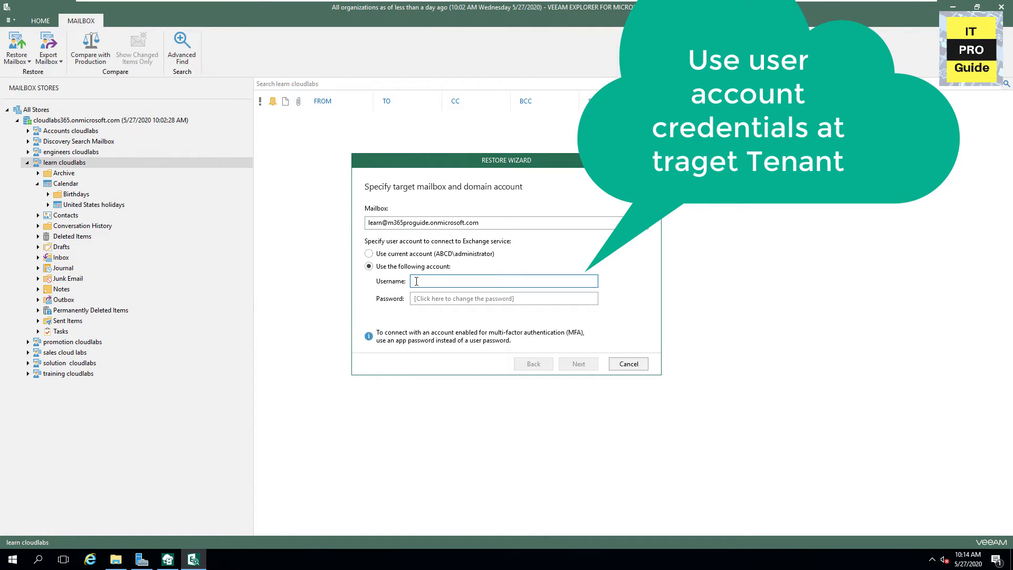
key("ctrl+v")
left_click(415, 302)
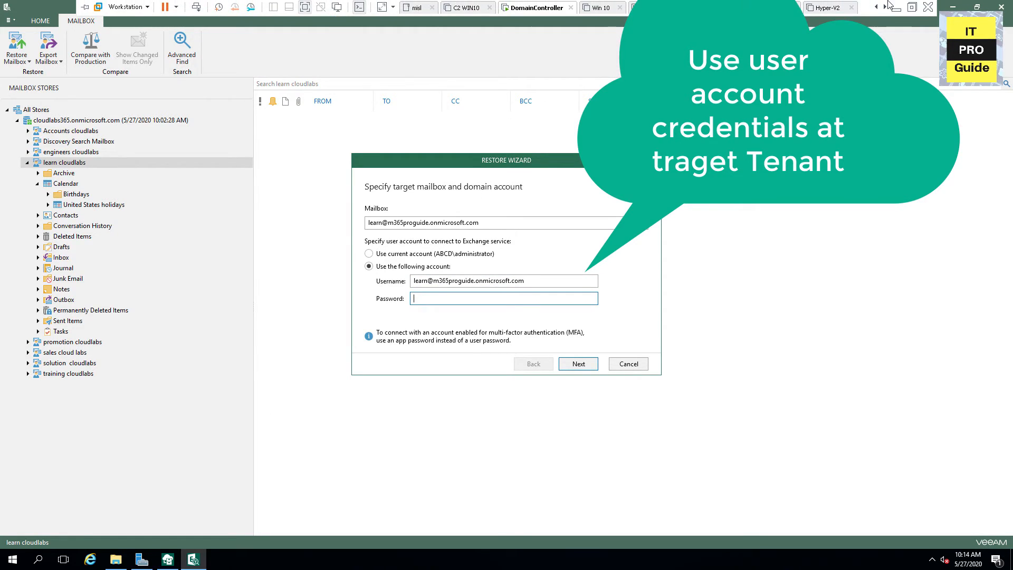
left_click(896, 6)
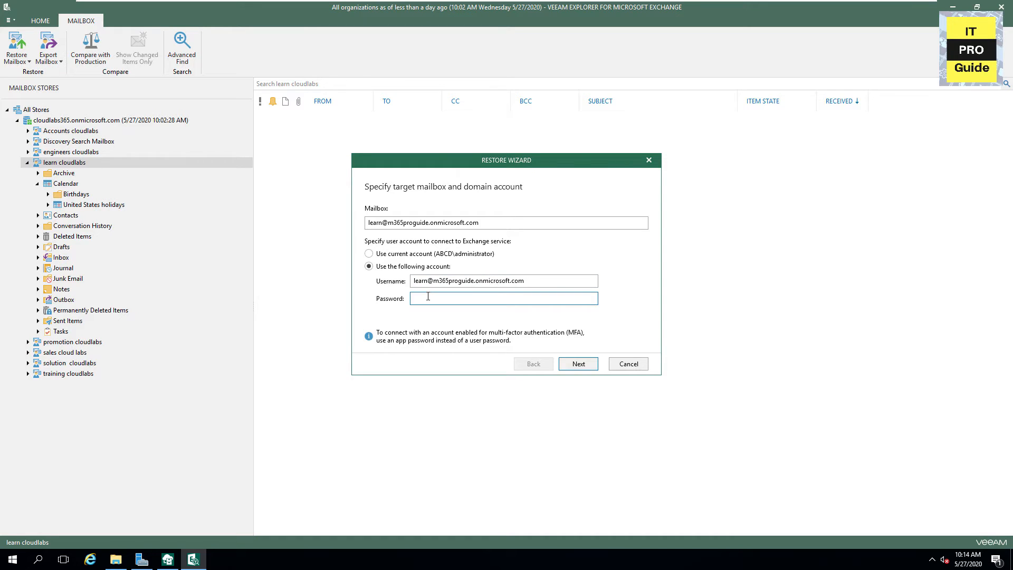
Enter the account password and run the restore, which creates 191 items
key("ctrl+v")
left_click(573, 364)
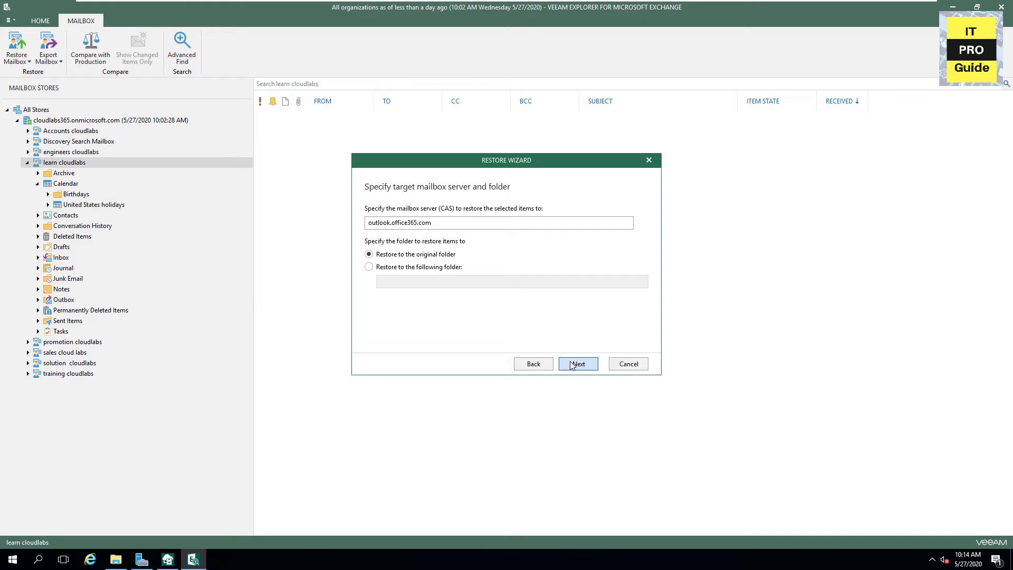
left_click(572, 365)
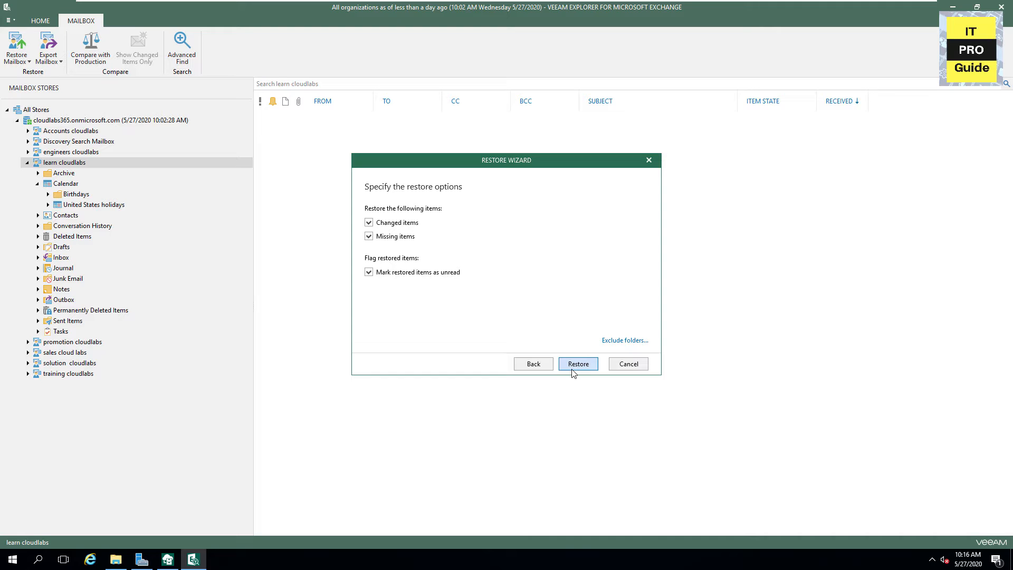
left_click(572, 368)
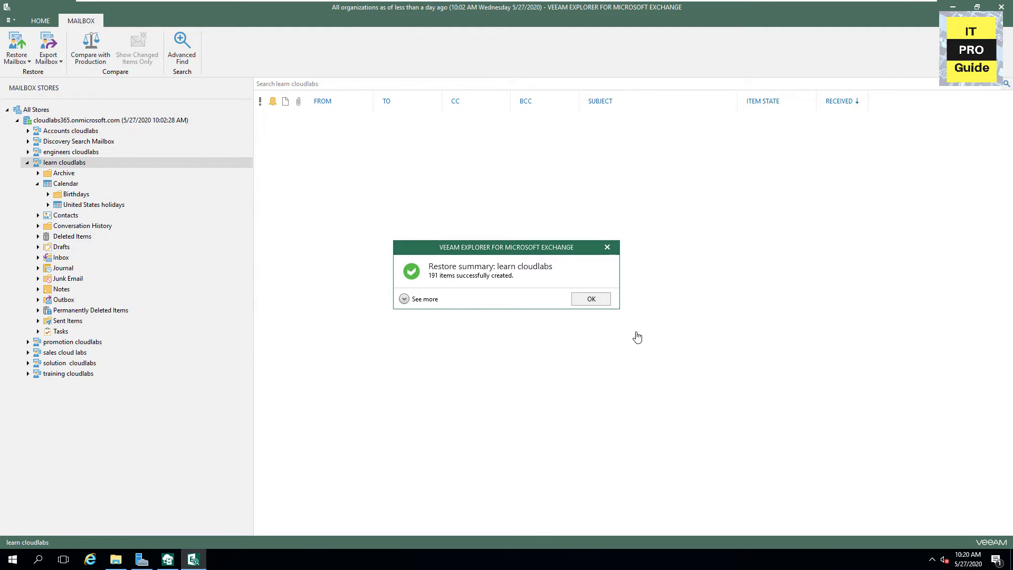
left_click(591, 300)
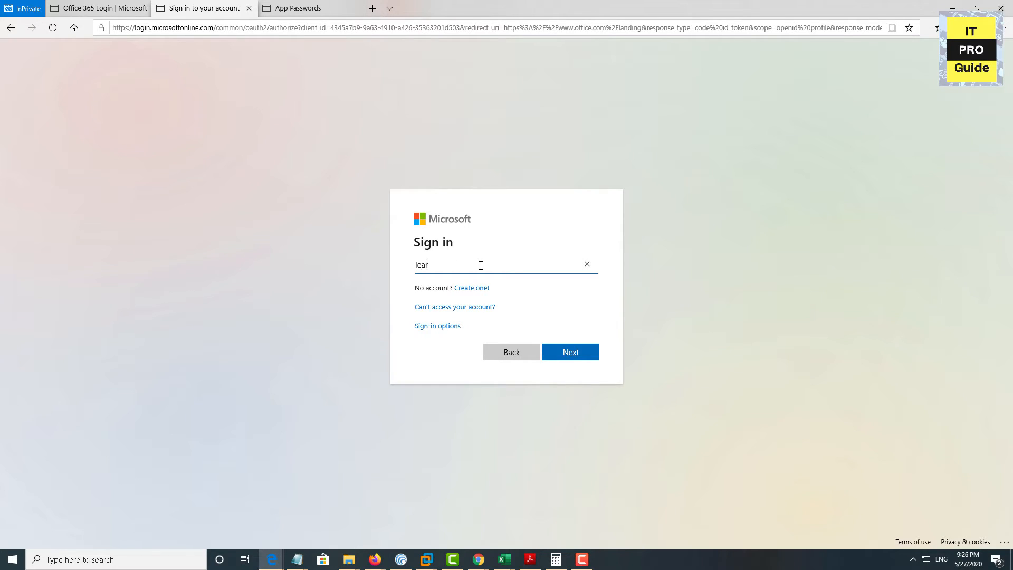
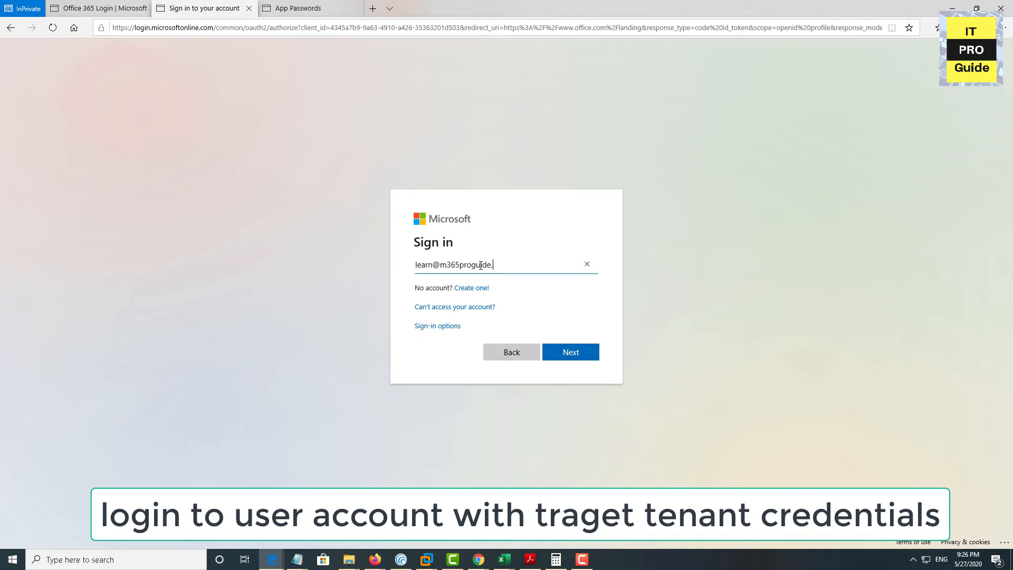
Enter the target tenant learn account's username at the Microsoft 365 sign-in
key("Return")
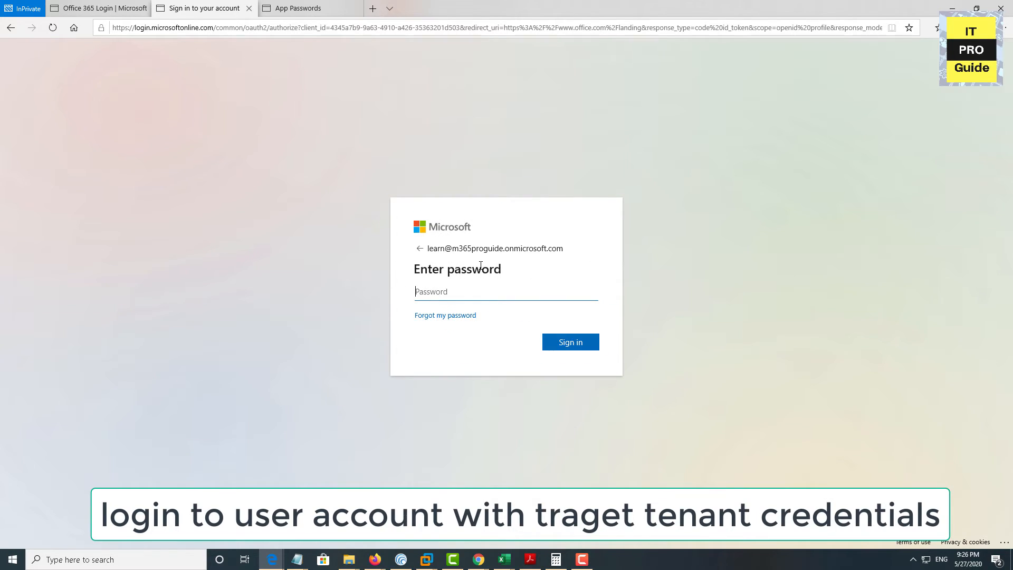
Enter the account password to sign in and reach the Outlook inbox
key("ctrl+v")
left_click_drag(470, 290, 357, 299)
type("••••••••")
key("Return")
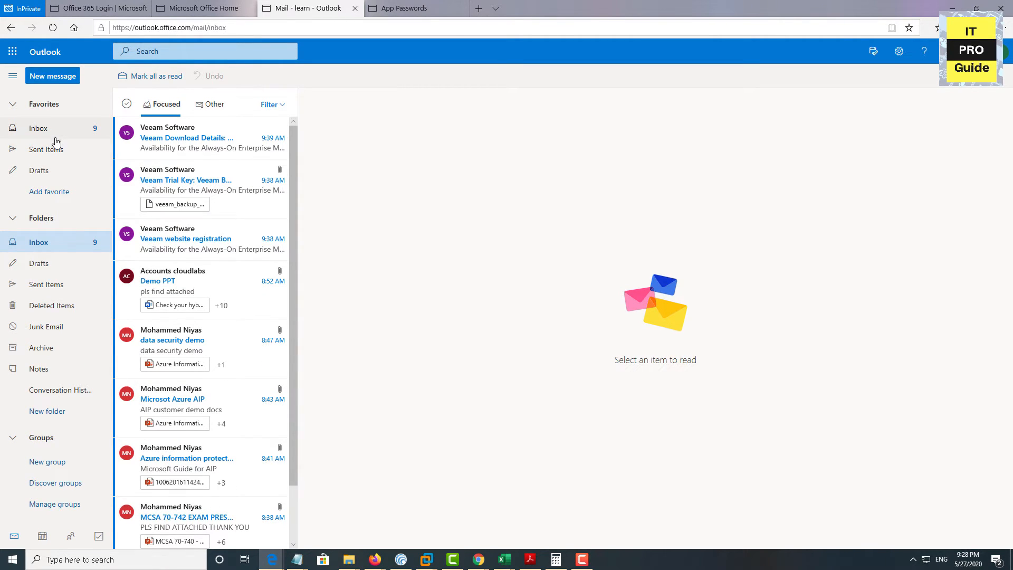
Review the restored Calendar, People and Tasks, then go to OneDrive from the app launcher
scroll(166, 315, "down", 1)
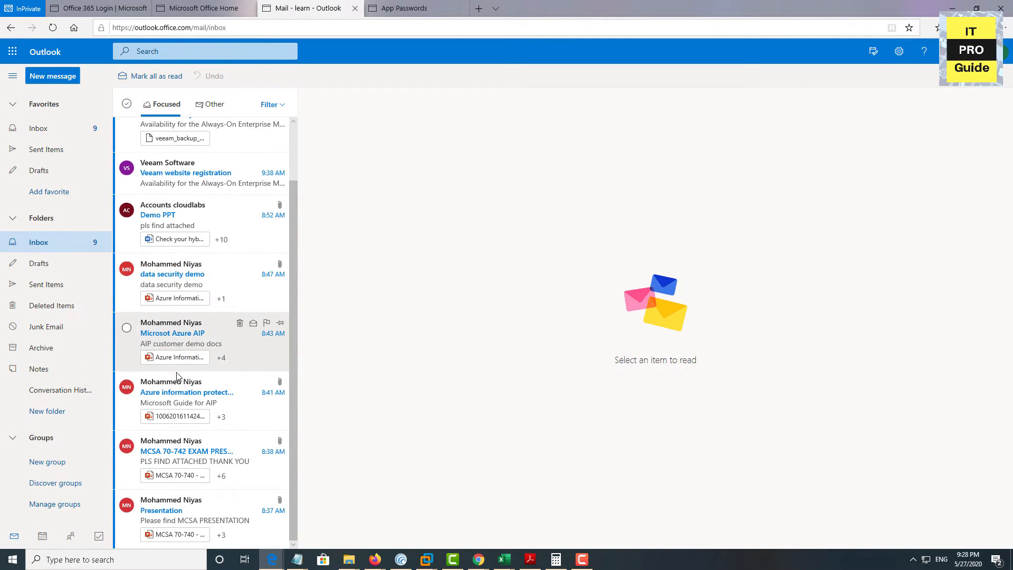
left_click(42, 535)
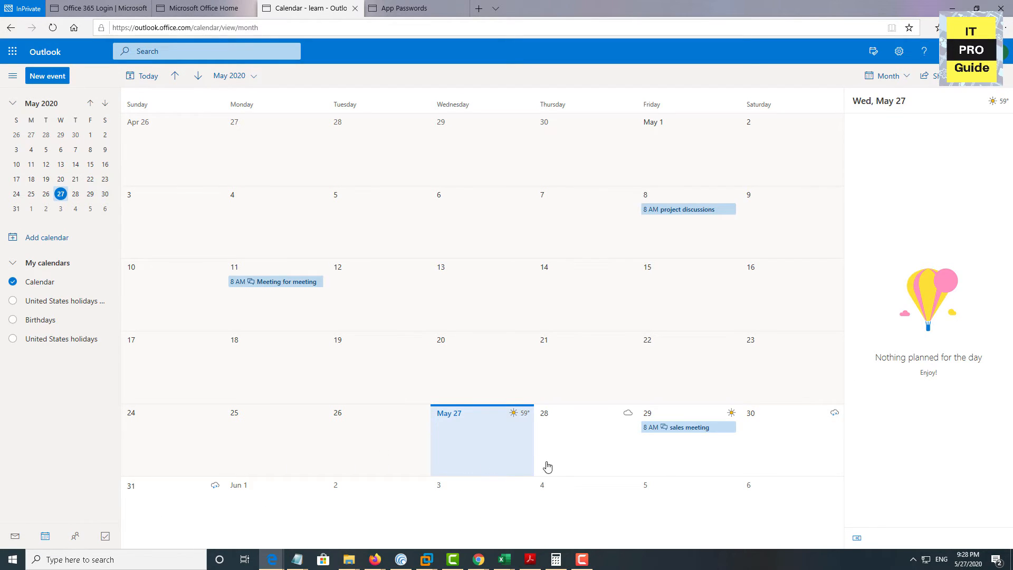
left_click(73, 543)
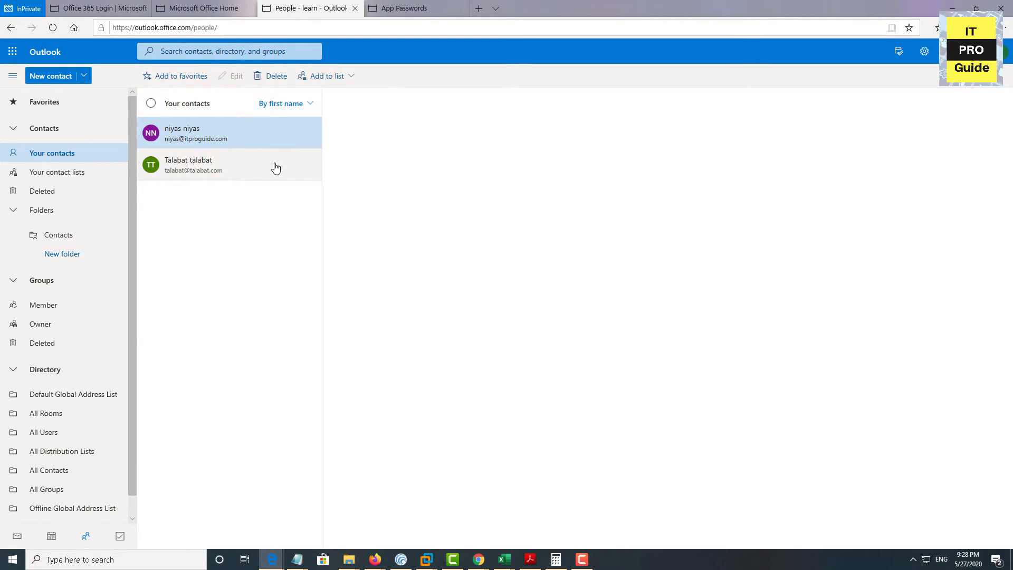
left_click(120, 537)
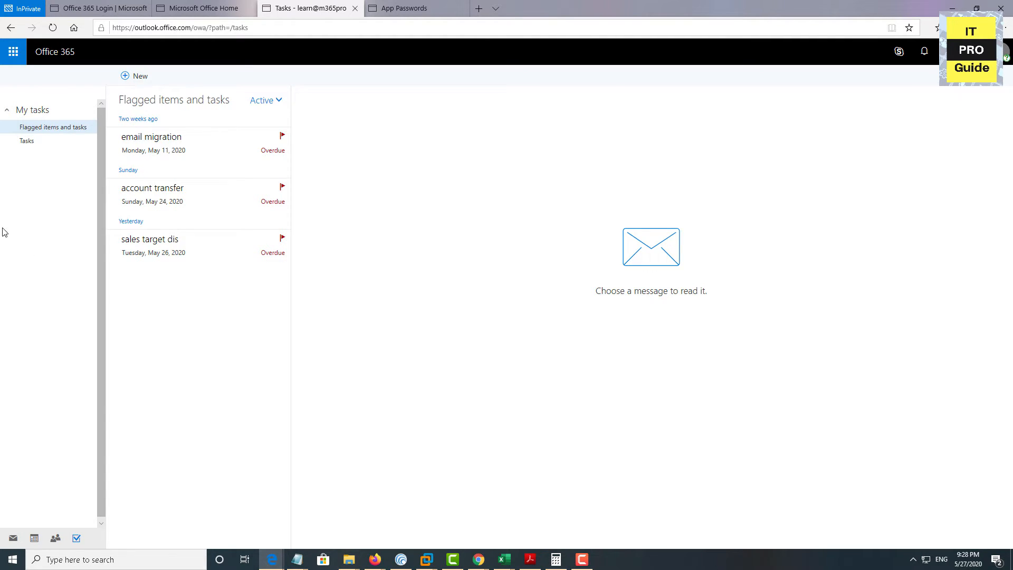
left_click(13, 54)
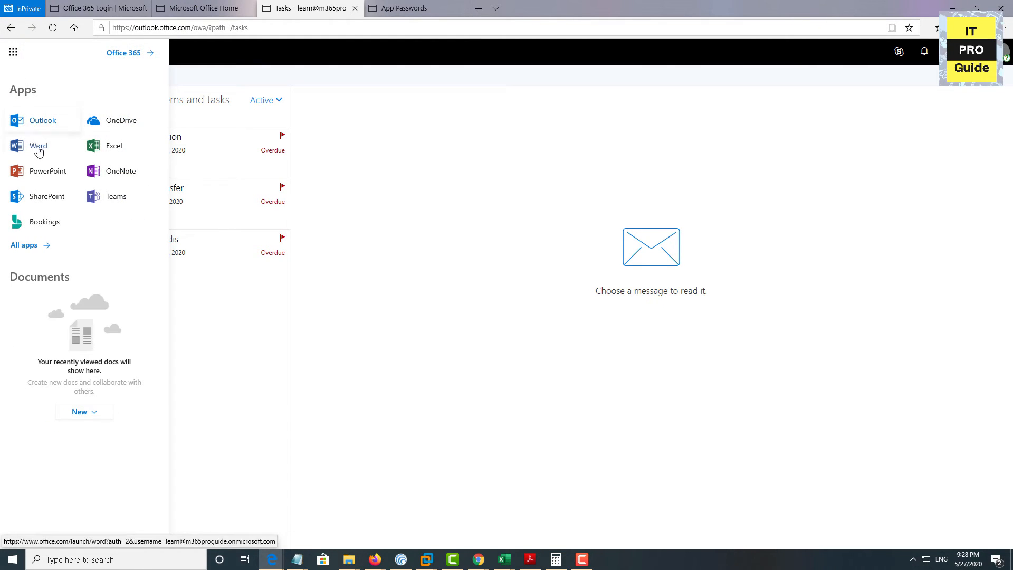
left_click(102, 127)
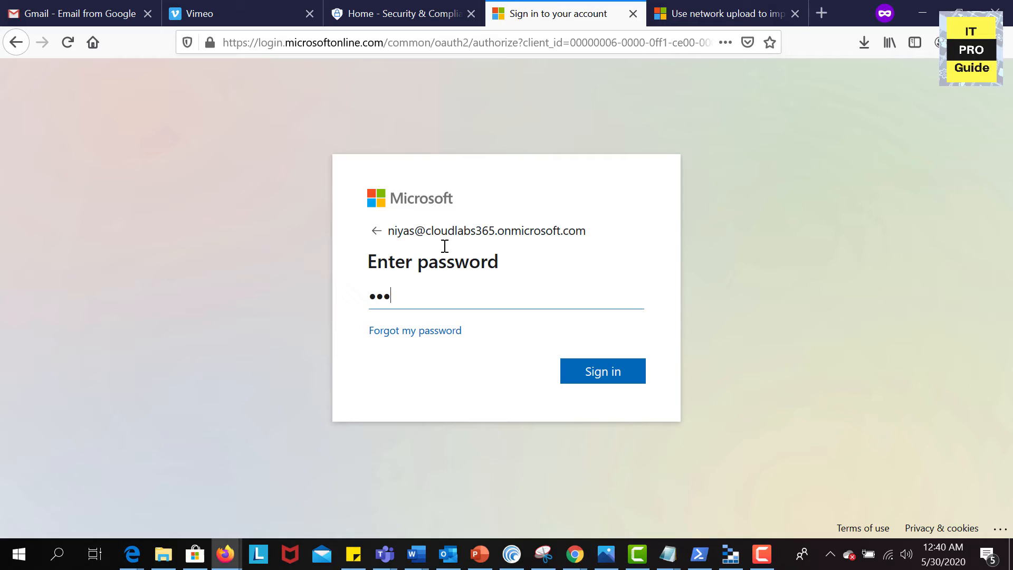
Sign in with the admin password and go to Users > Active users
type("••••••")
key("Return")
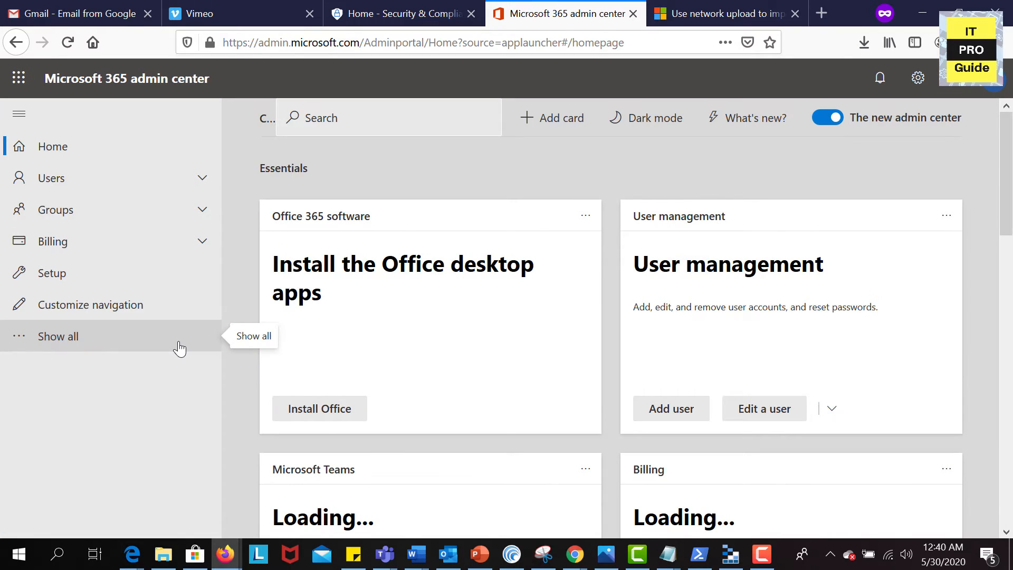
left_click(179, 348)
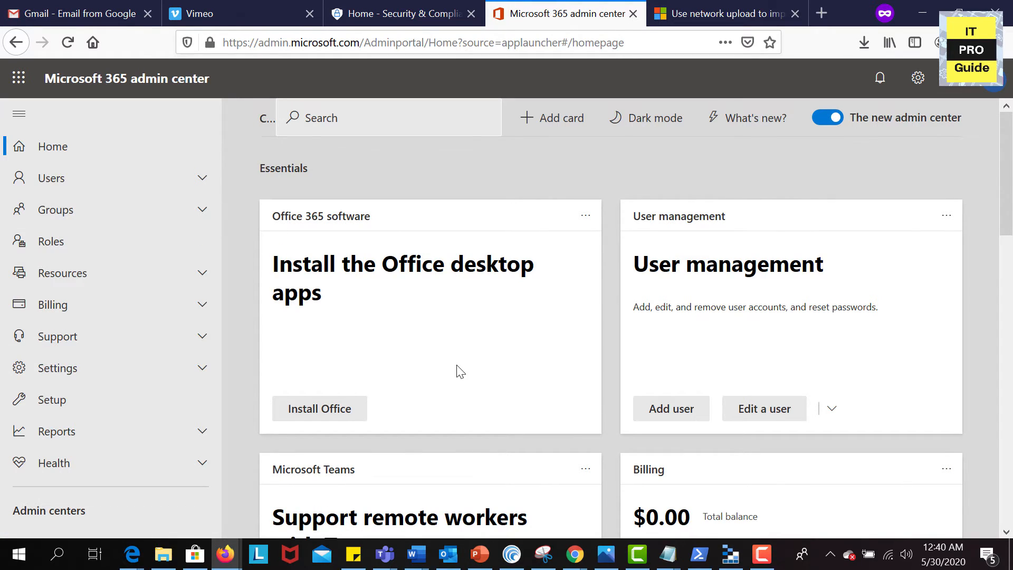
left_click(178, 189)
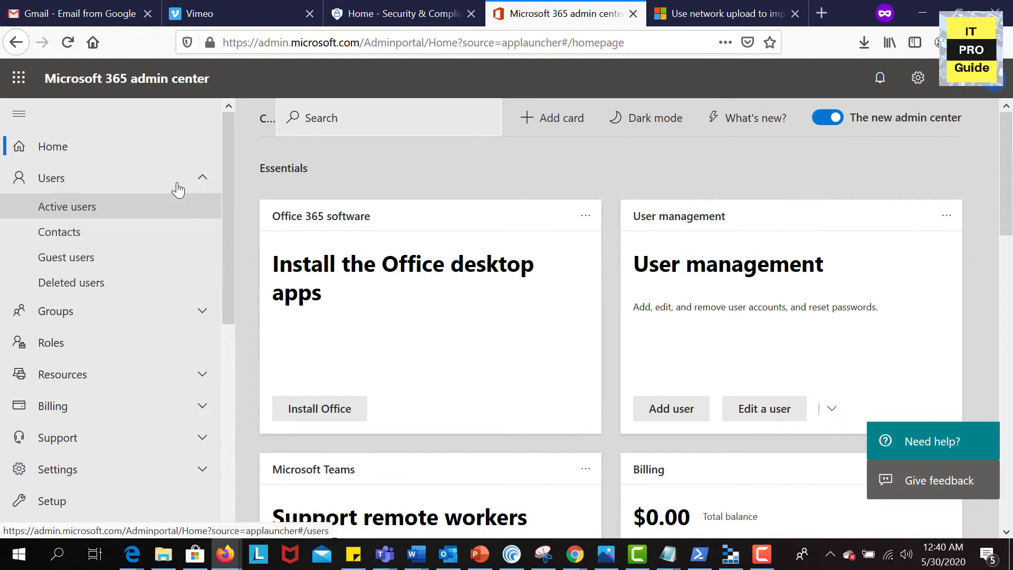
left_click(102, 219)
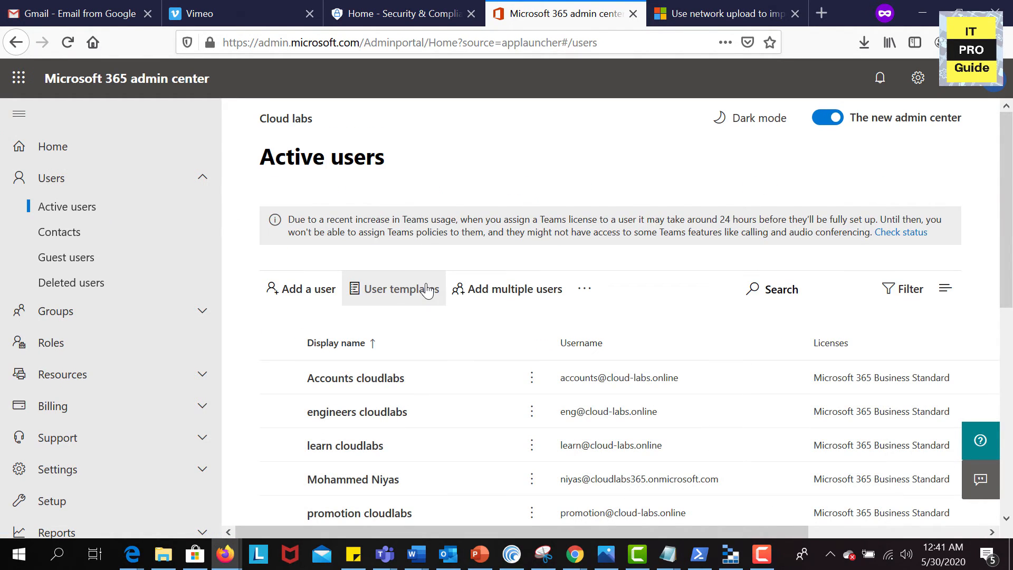
Select all 9 active users and bring up the Change domains panel
left_click(280, 343)
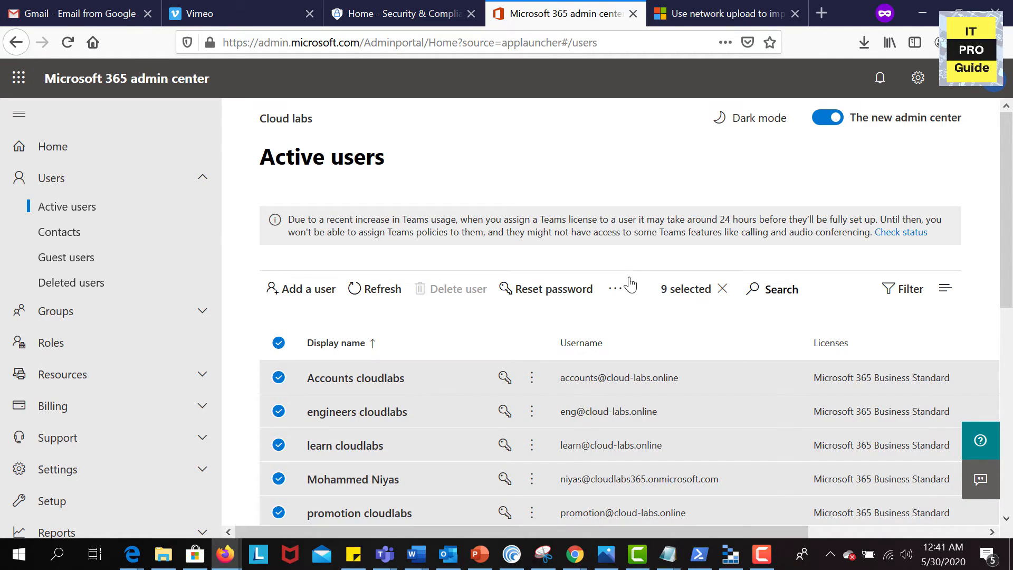
left_click(618, 289)
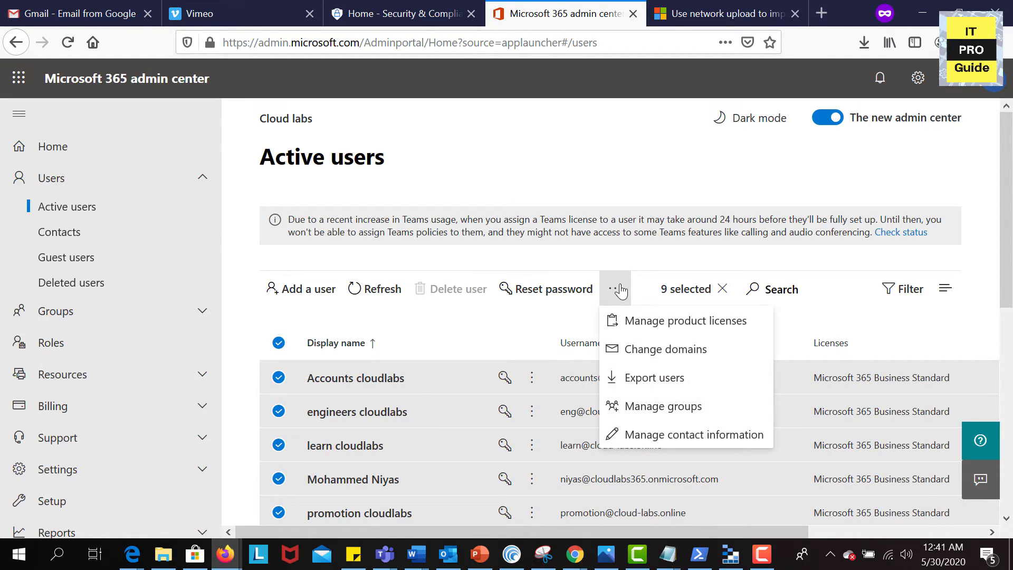
left_click(635, 353)
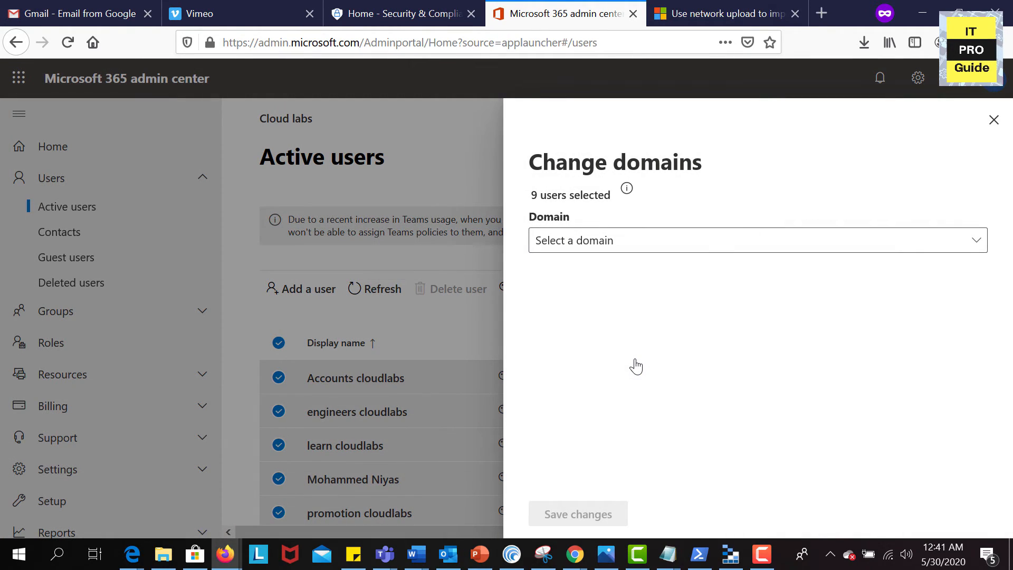
Switch all 9 users to the cloudlabs365.onmicrosoft.com domain and save
left_click(689, 250)
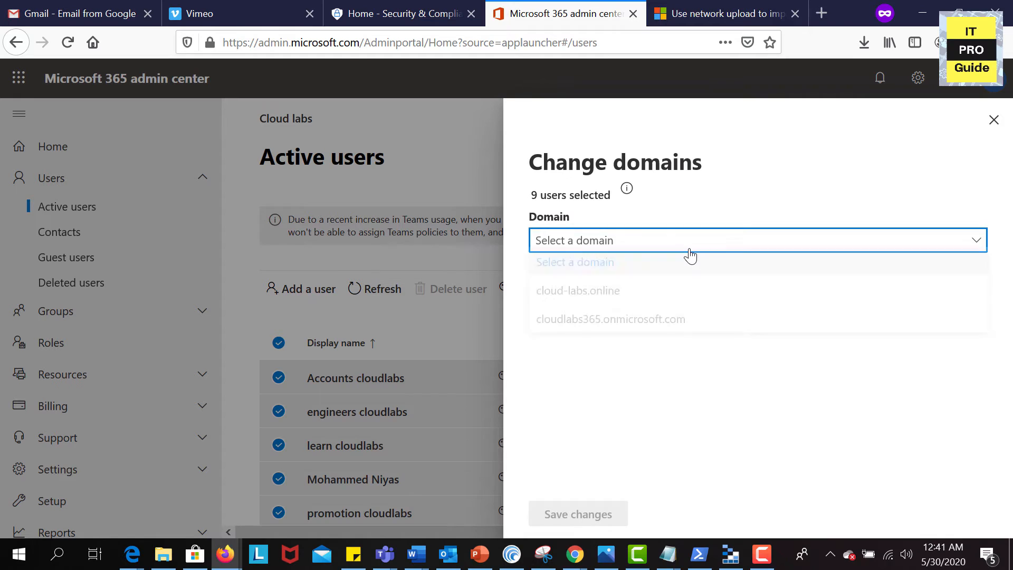
left_click(611, 324)
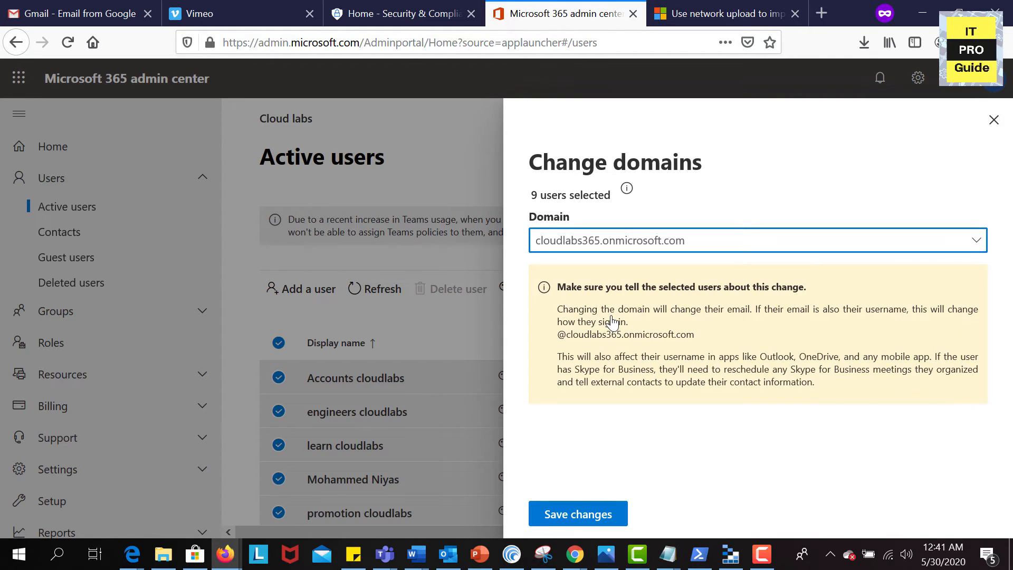
left_click(570, 514)
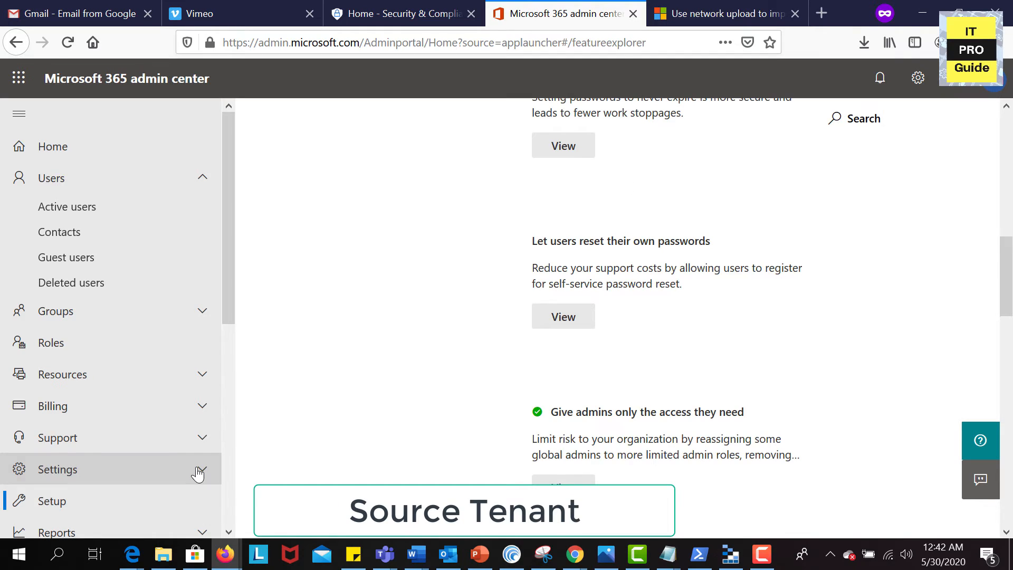
Make cloudlabs365.onmicrosoft.com the source tenant's default domain
left_click(199, 470)
scroll(197, 474, "down", 4)
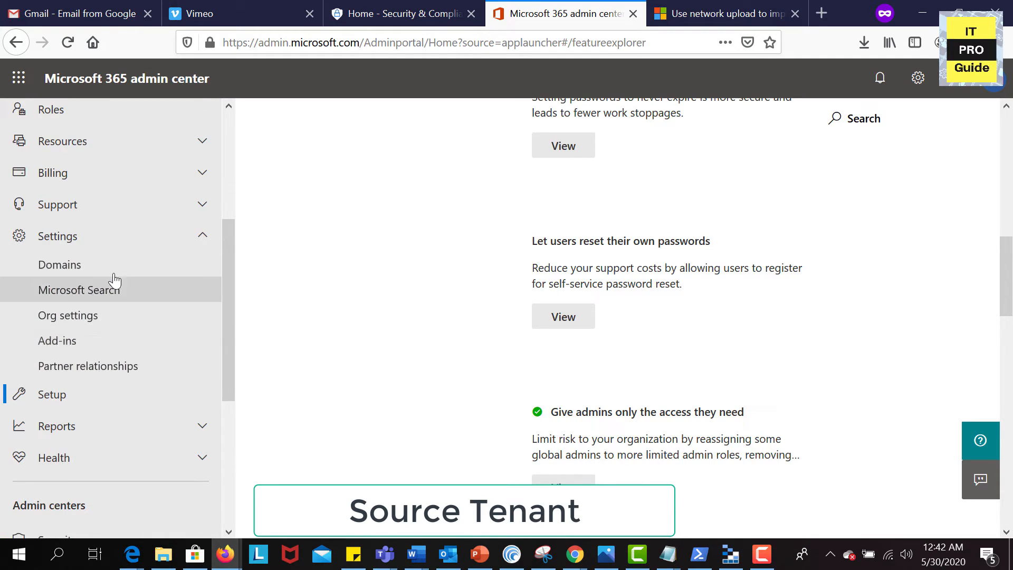
left_click(114, 273)
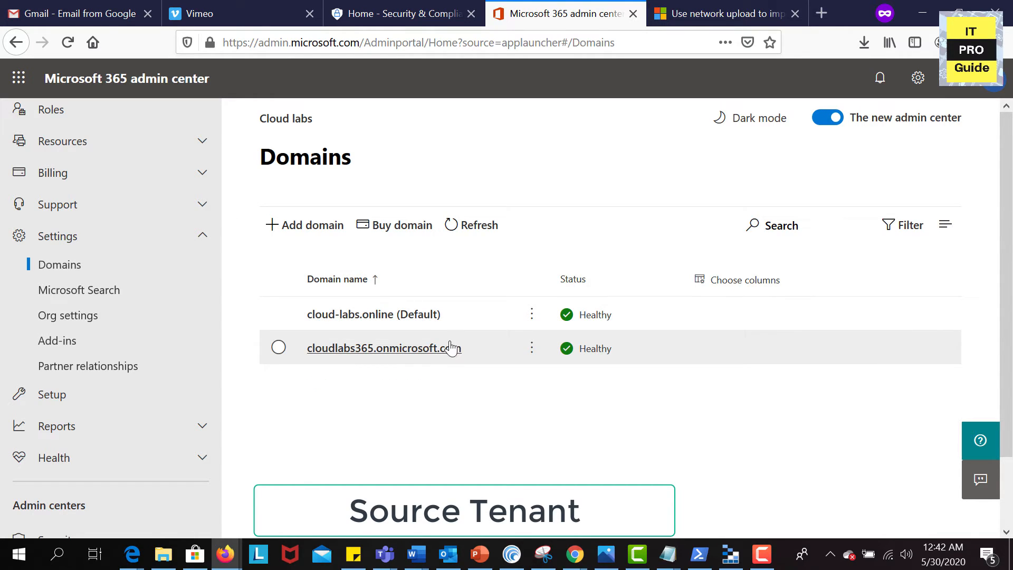
left_click(533, 349)
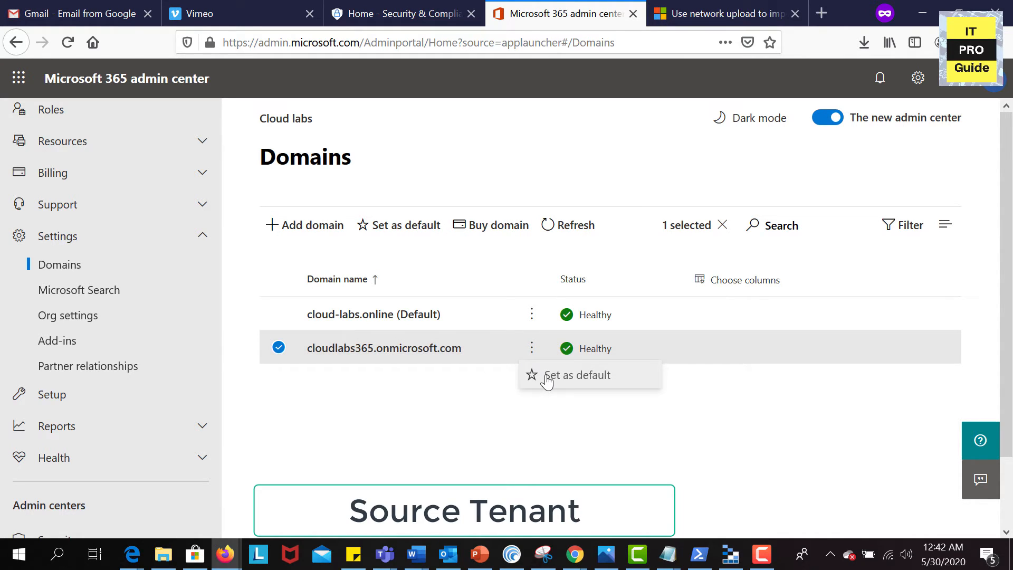
left_click(547, 379)
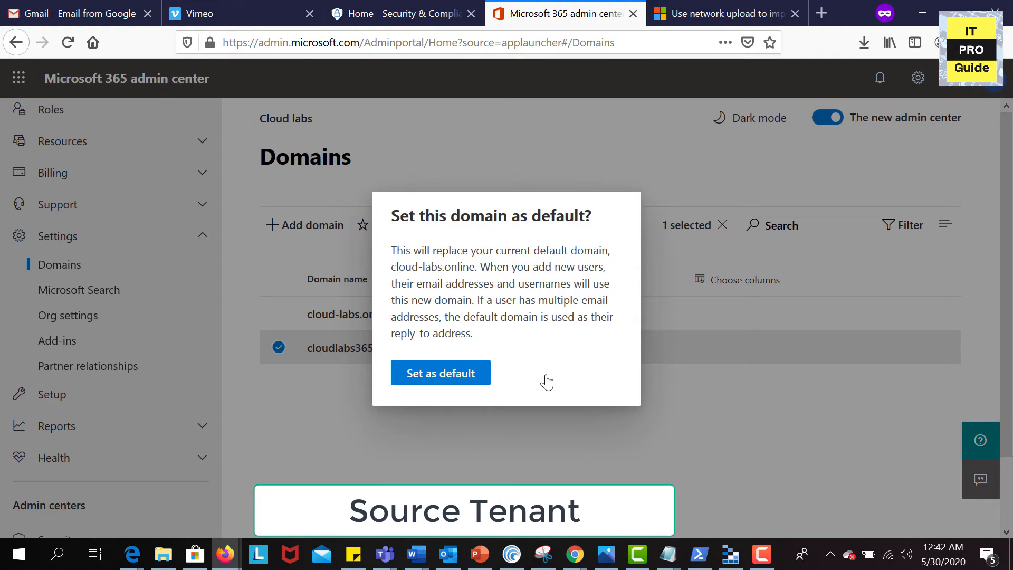
left_click(467, 375)
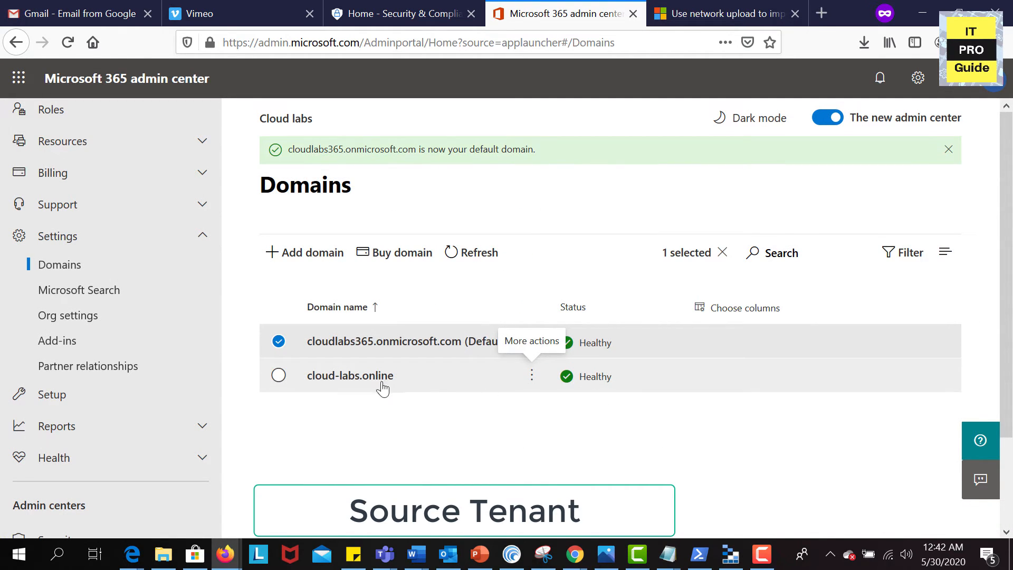
Remove cloud-labs.online from the tenant along with its dependencies
left_click(438, 380)
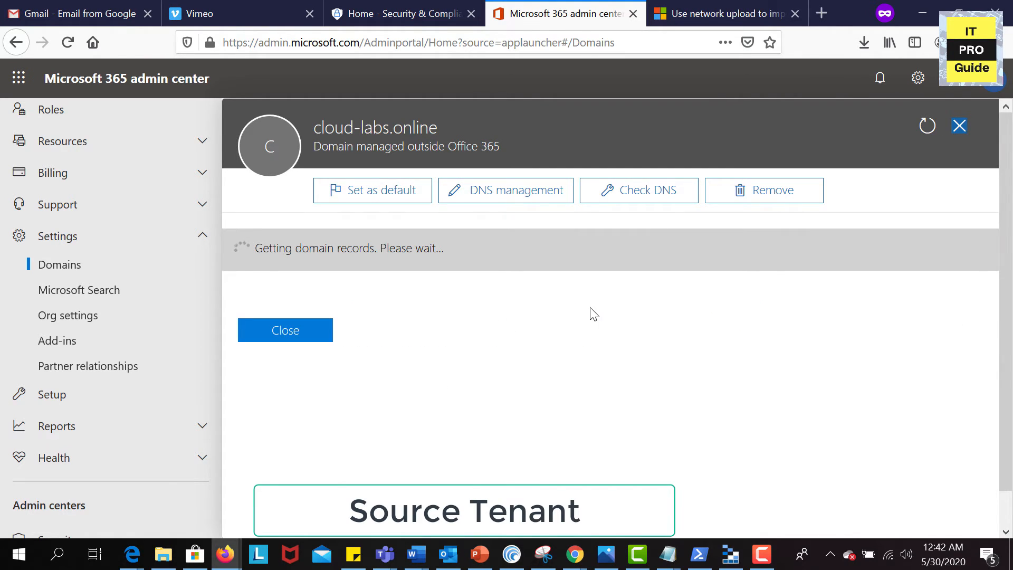
left_click(775, 198)
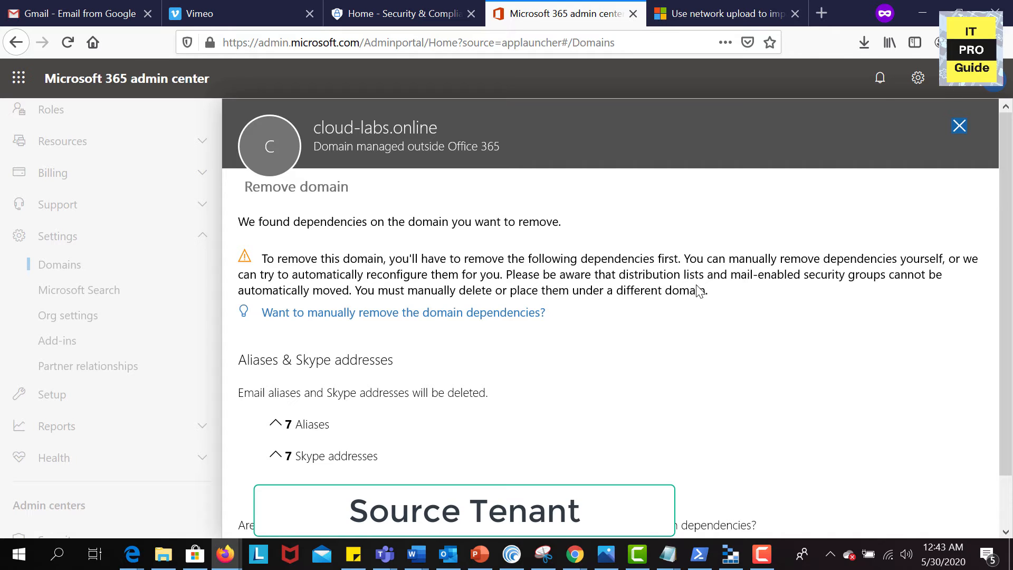
scroll(524, 378, "down", 1)
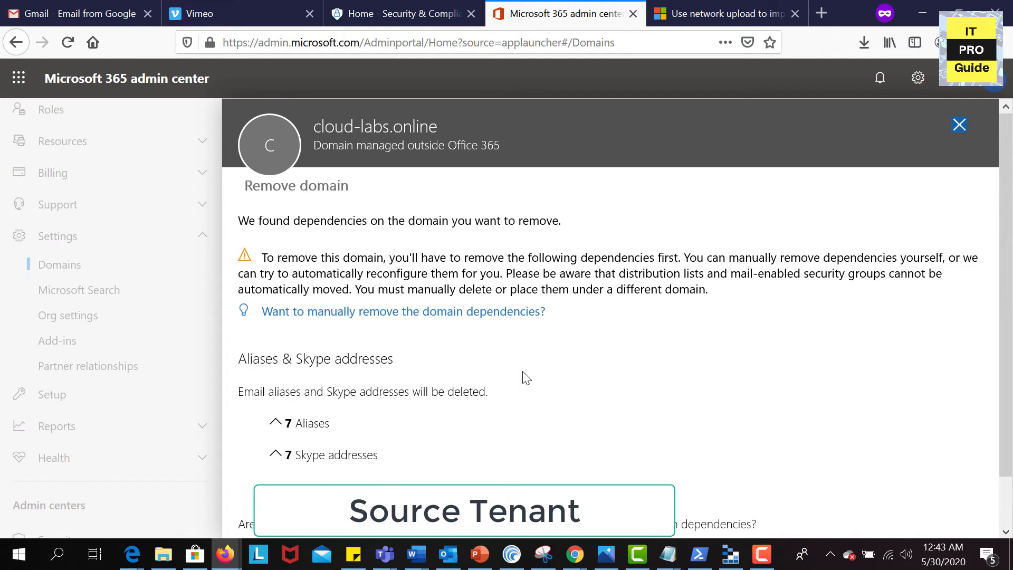
left_click(245, 511)
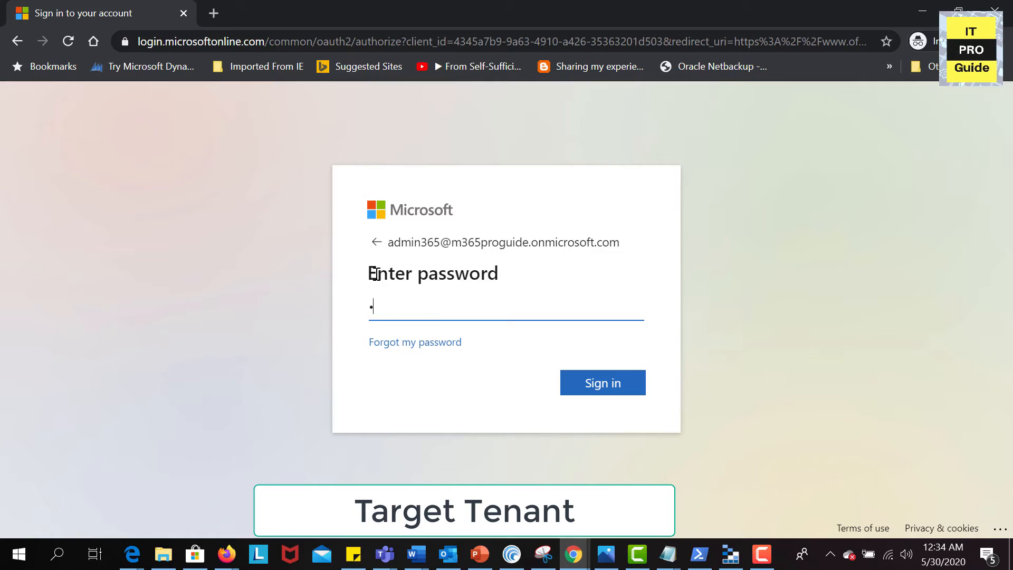
Sign in to the target tenant and go to Settings > Domains
type("***")
type("*****")
key("Return")
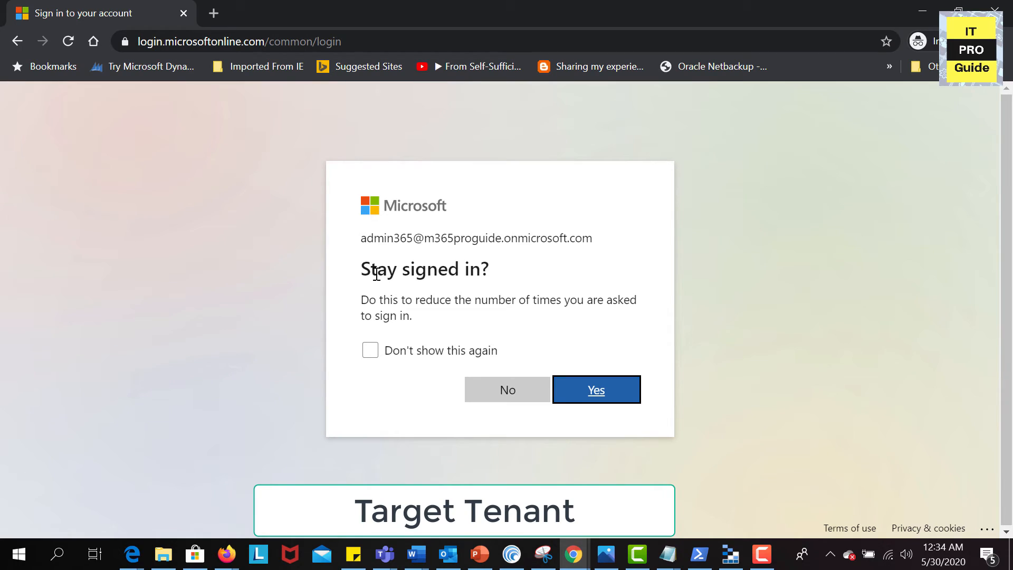
left_click(577, 393)
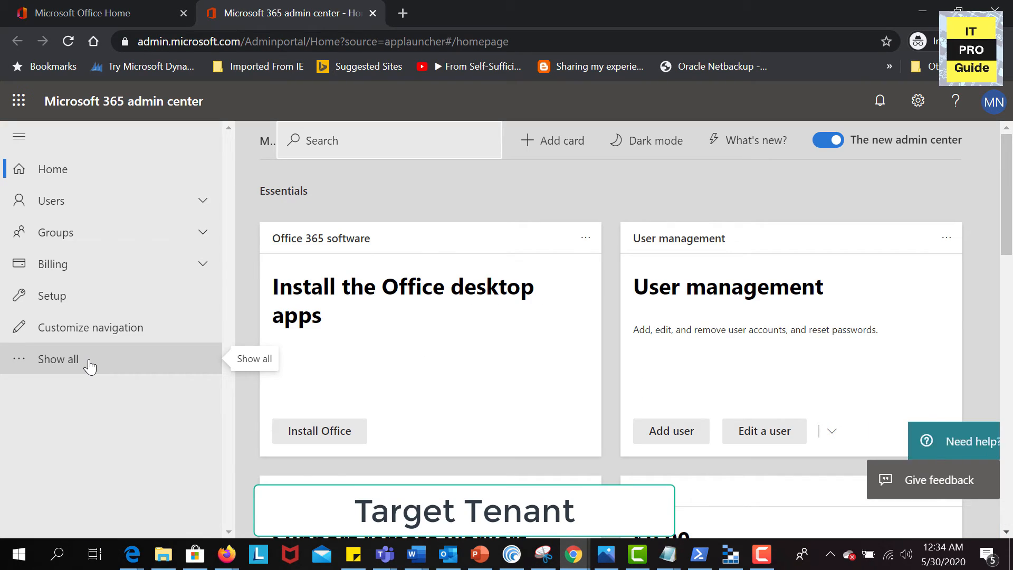
left_click(90, 365)
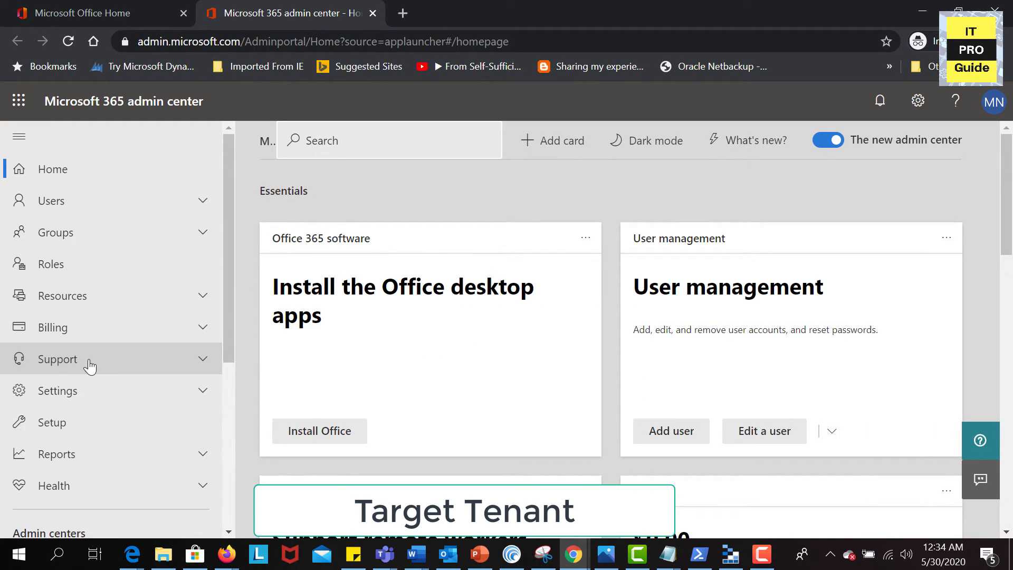
left_click(203, 398)
left_click(96, 424)
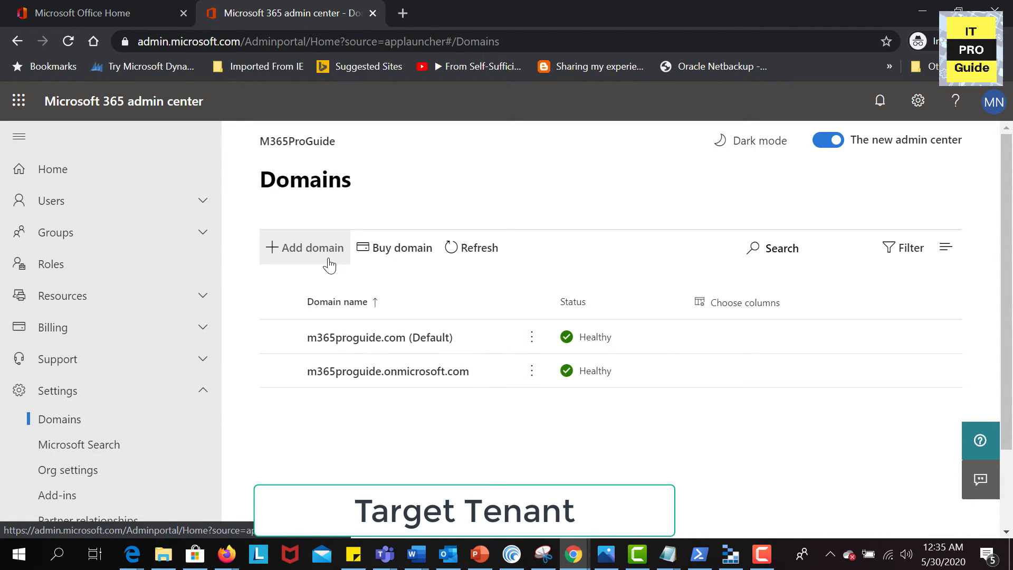
Add cloud-labs.online as a new domain
left_click(761, 554)
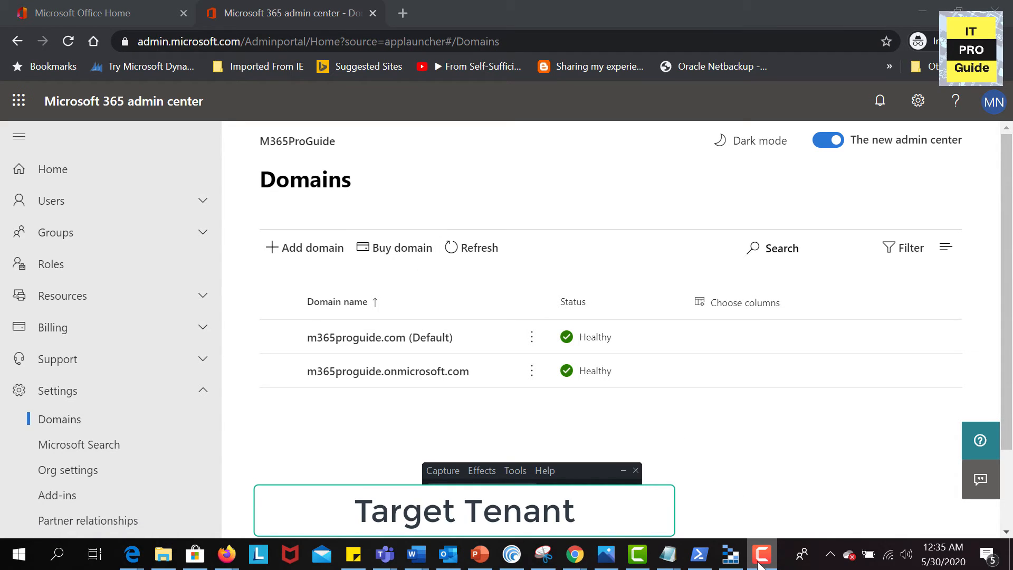
left_click(760, 559)
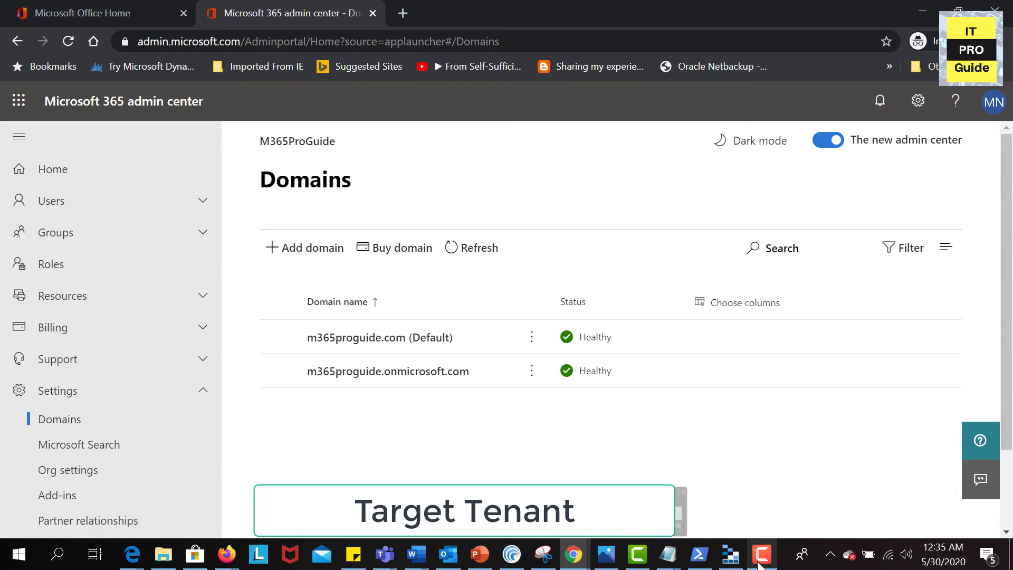
left_click(314, 252)
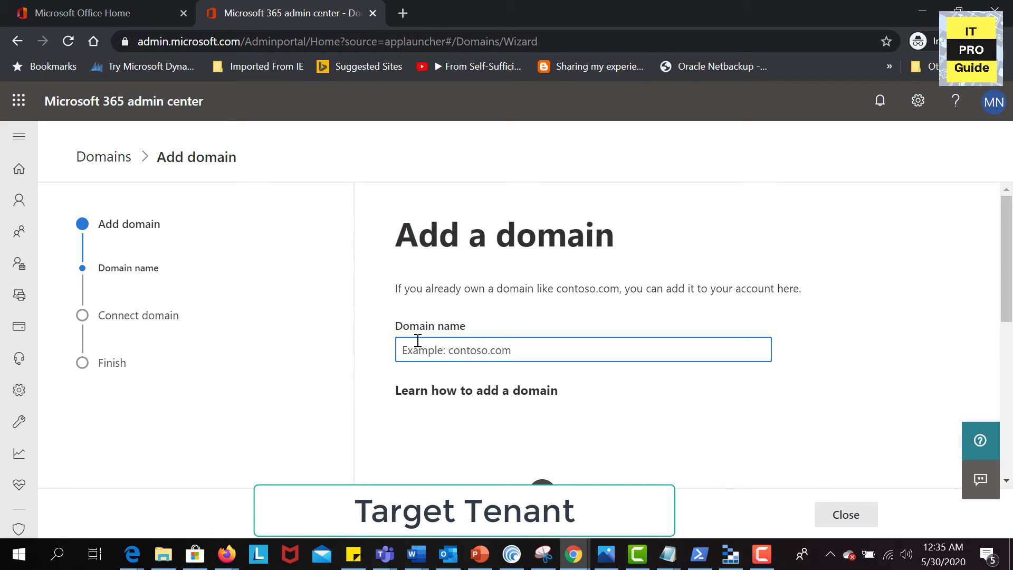
type("cloud.")
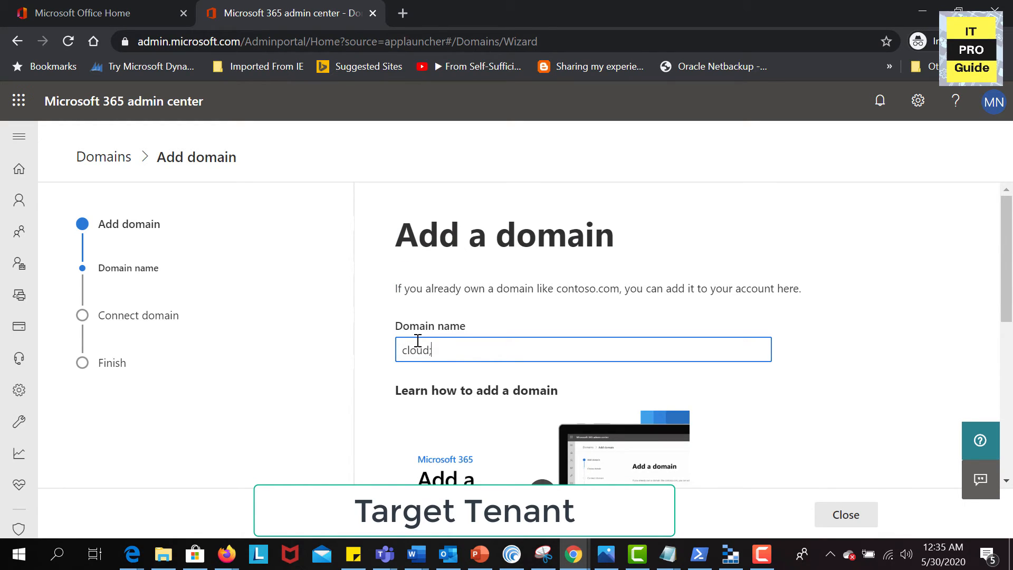
type("labs")
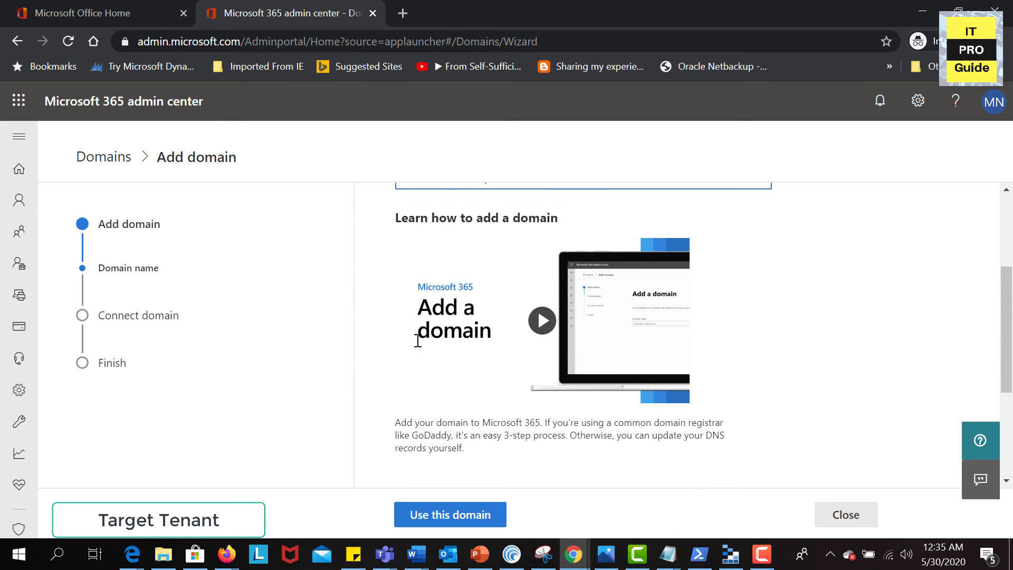
scroll(417, 340, "up", 3)
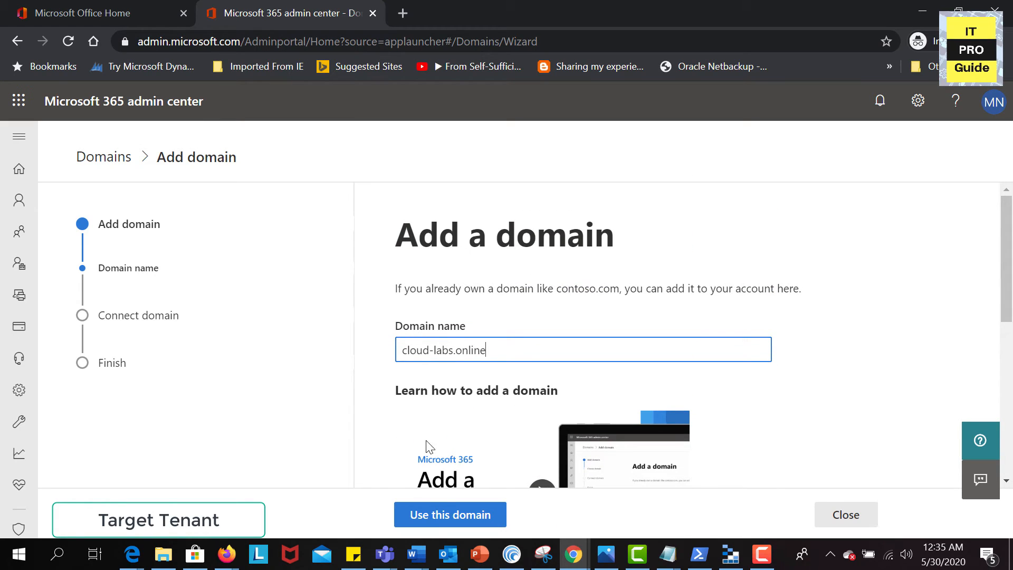
left_click(431, 514)
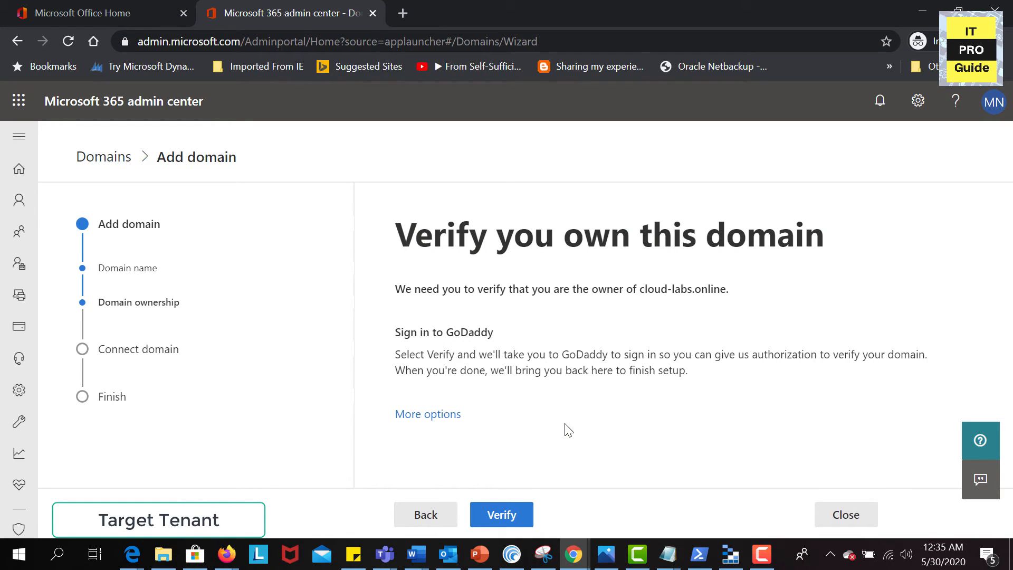
Choose TXT record verification and view the verification record details
left_click(417, 416)
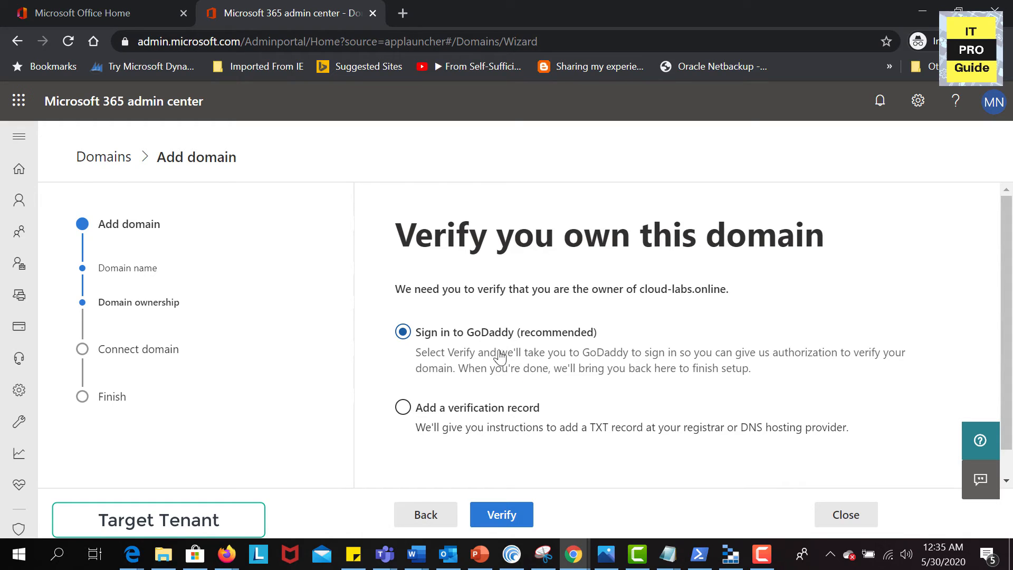
left_click(504, 407)
scroll(499, 417, "down", 1)
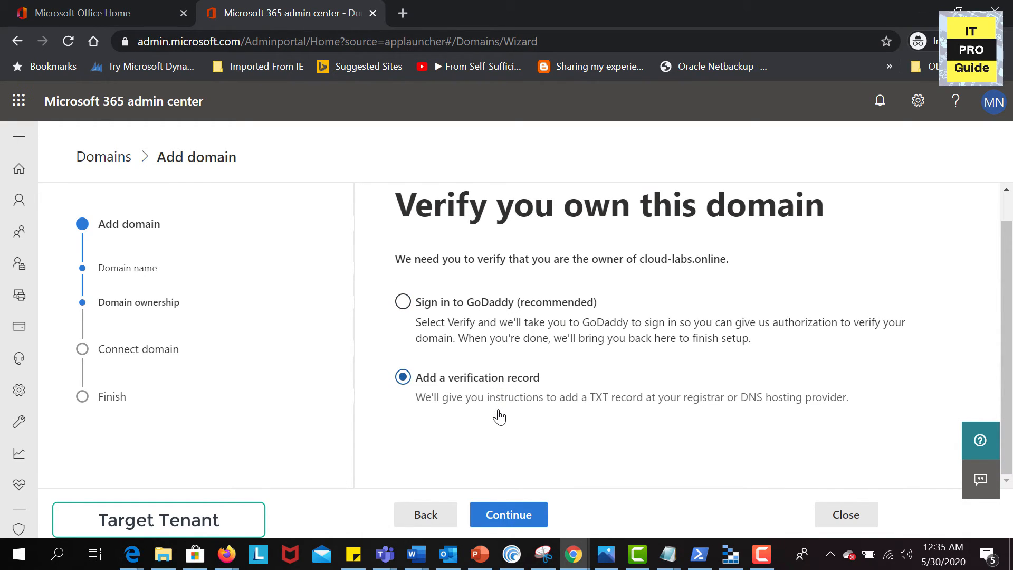
left_click(502, 515)
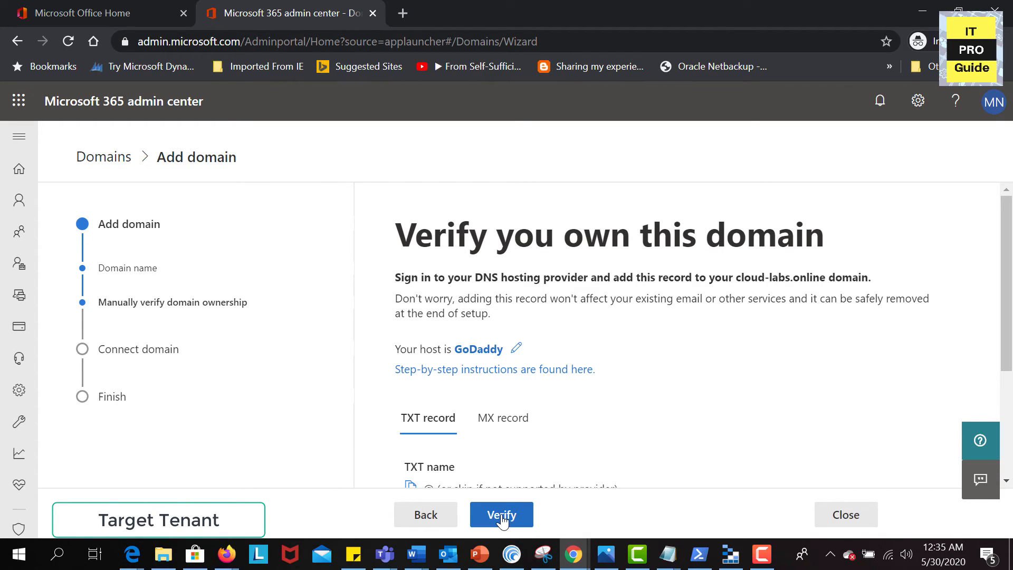
scroll(517, 468, "down", 3)
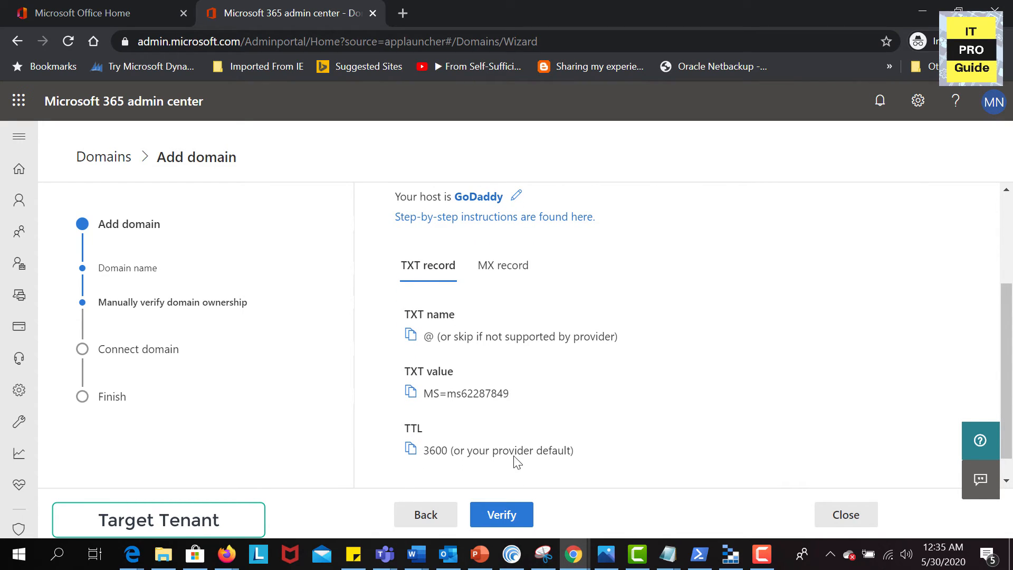
left_click(409, 21)
Verify cloud-labs.online ownership through GoDaddy, authorizing Microsoft to connect
type("godaddy.com/manage/CLOUD-LABS.ONLINE/dns")
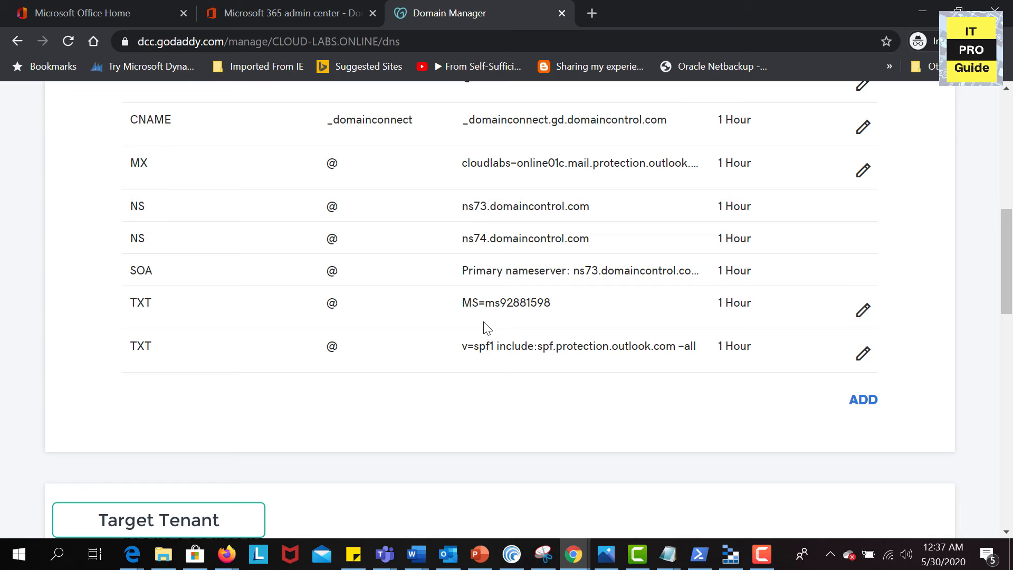
scroll(486, 327, "up", 1)
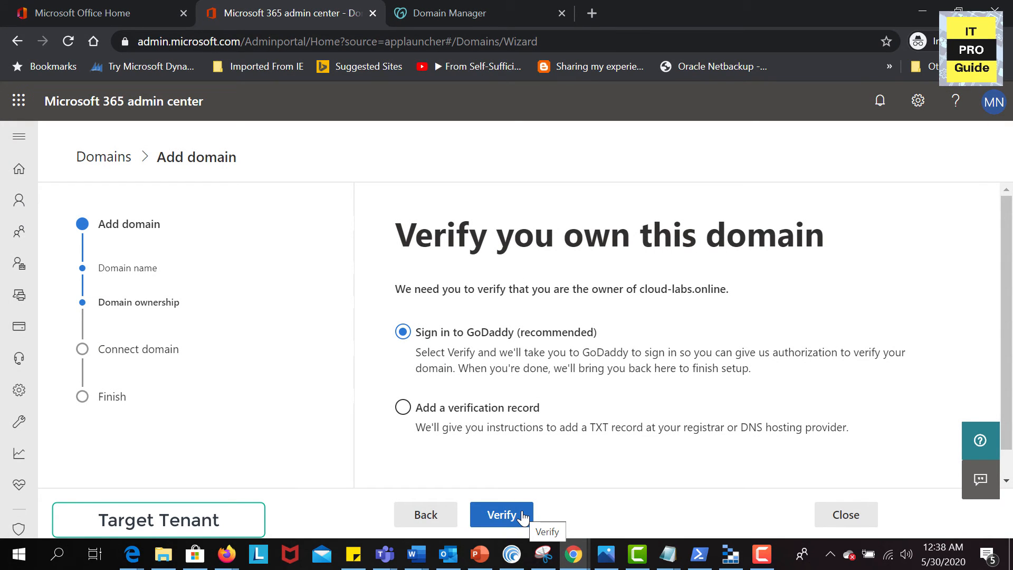
left_click(528, 516)
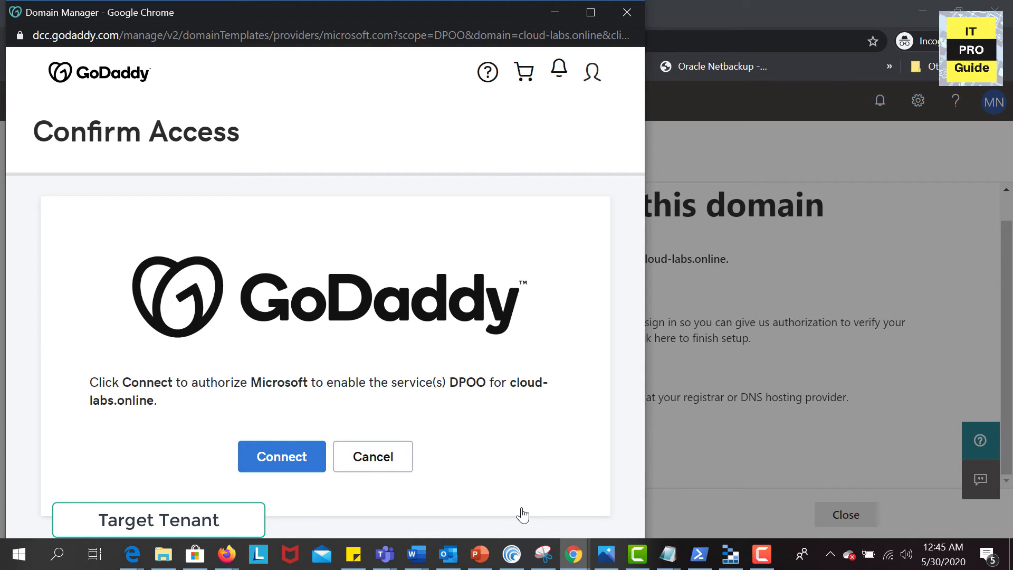
left_click(296, 457)
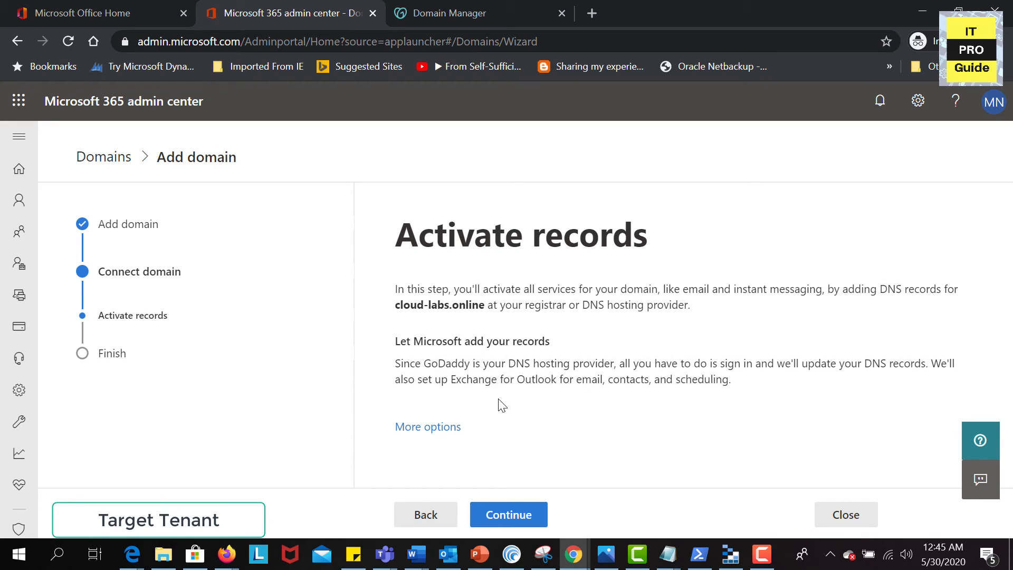
Choose to add the cloud-labs.online DNS records manually instead of letting Microsoft add them, and continue
left_click(452, 425)
scroll(448, 428, "down", 1)
scroll(448, 430, "down", 1)
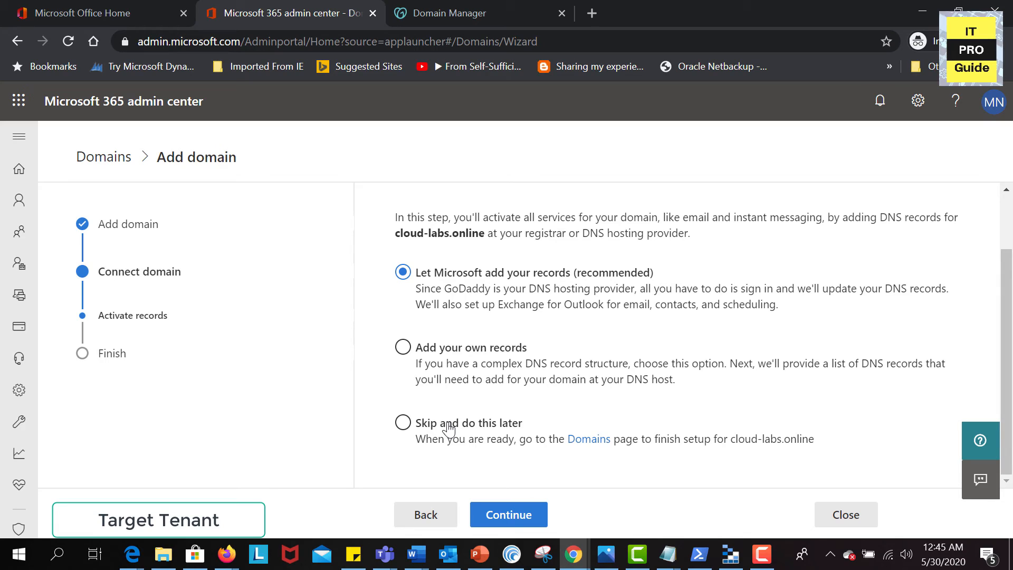
left_click(453, 361)
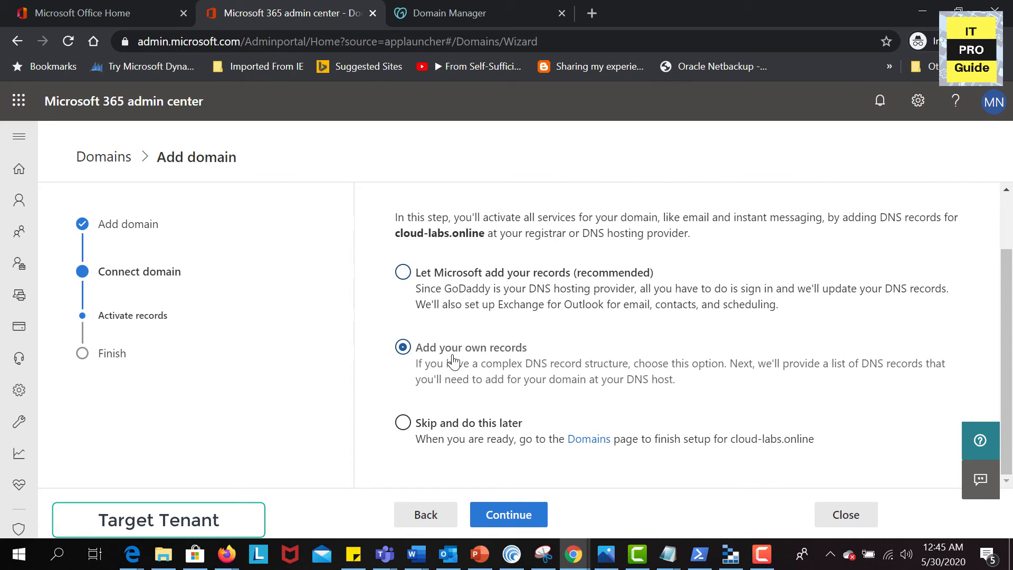
left_click(463, 286)
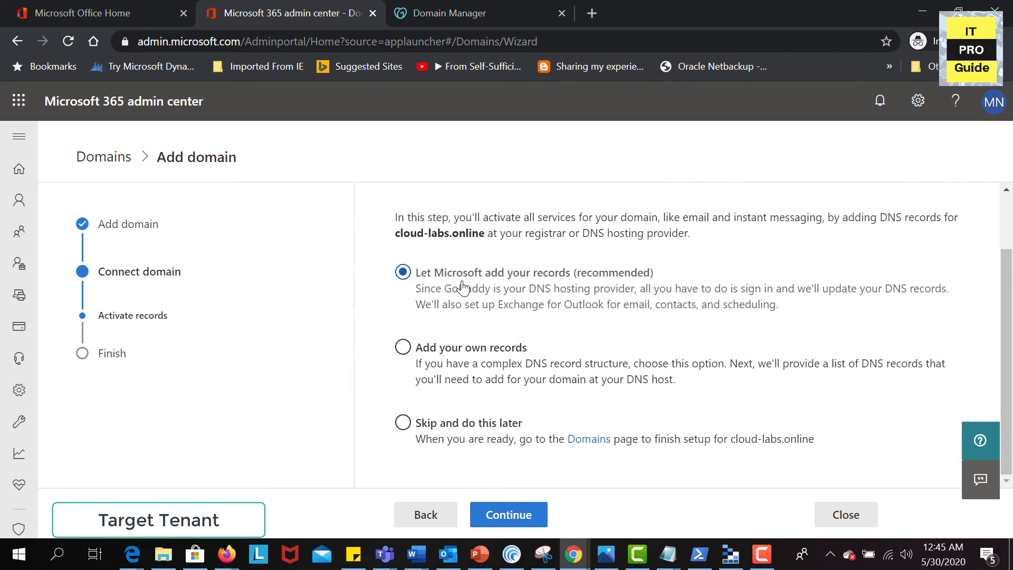
left_click(448, 355)
left_click(483, 508)
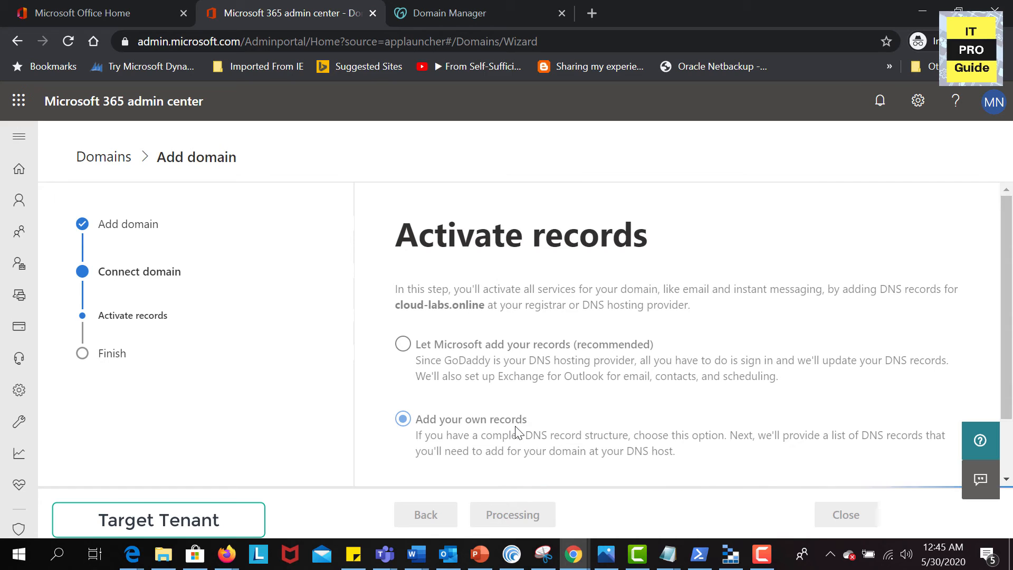
Review the expected MX and CNAME record details for cloud-labs.online
scroll(516, 433, "down", 1)
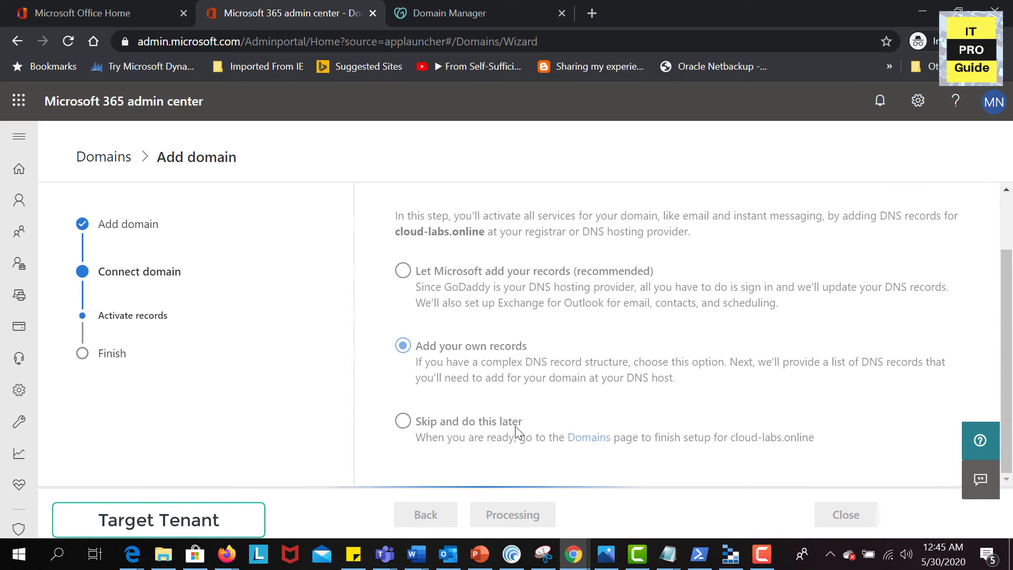
scroll(516, 433, "down", 1)
scroll(516, 433, "down", 1)
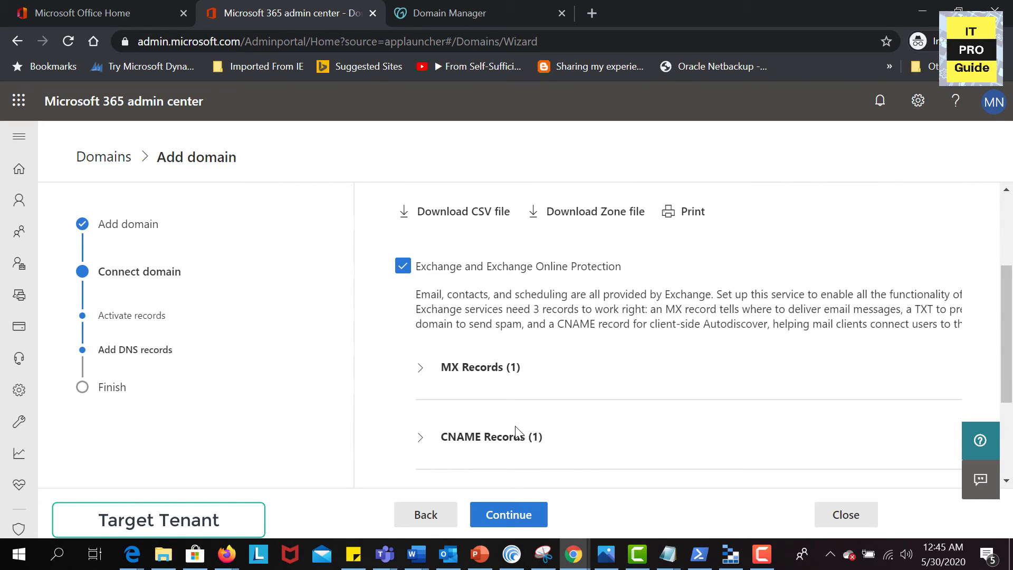
left_click(419, 335)
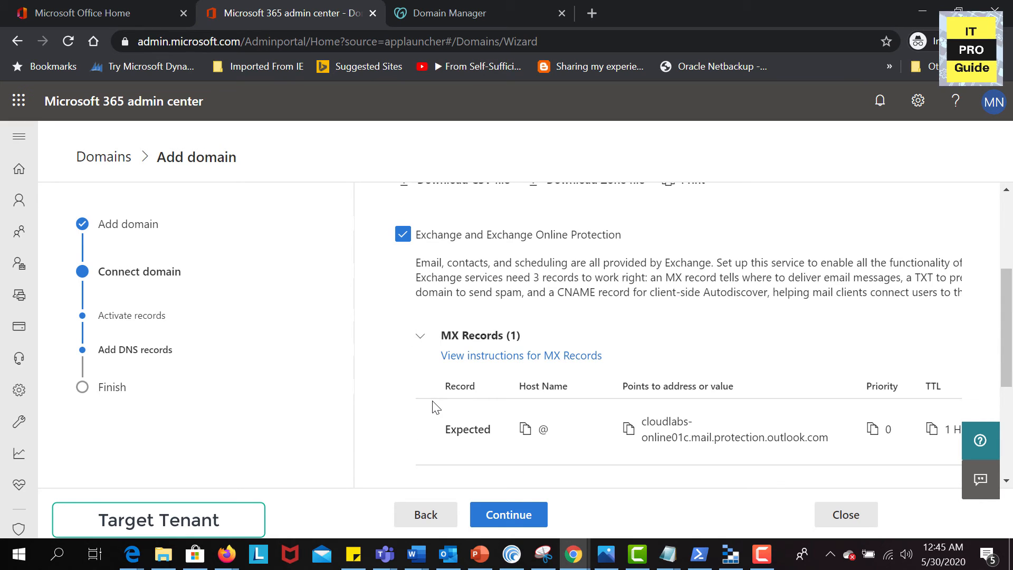
scroll(425, 369, "down", 1)
left_click(426, 418)
scroll(422, 414, "down", 2)
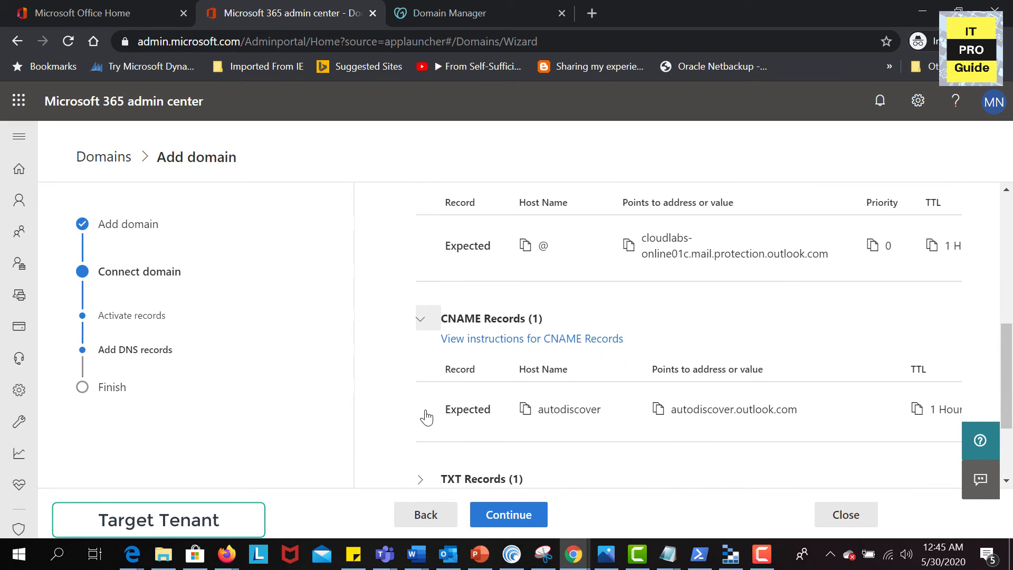
scroll(433, 433, "down", 2)
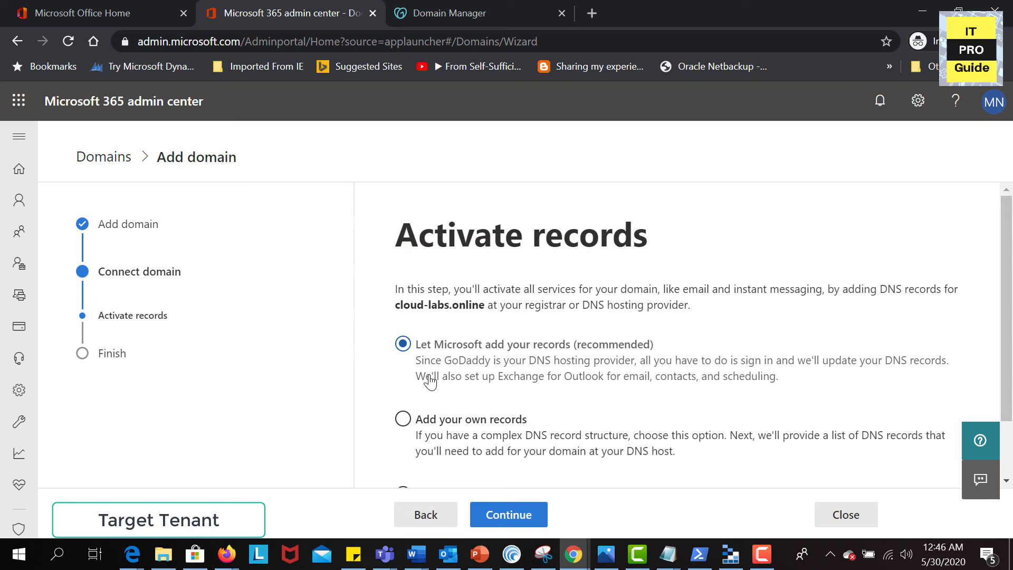
Let Microsoft configure cloud-labs.online's DNS records at GoDaddy and authorize the connection
scroll(430, 380, "down", 1)
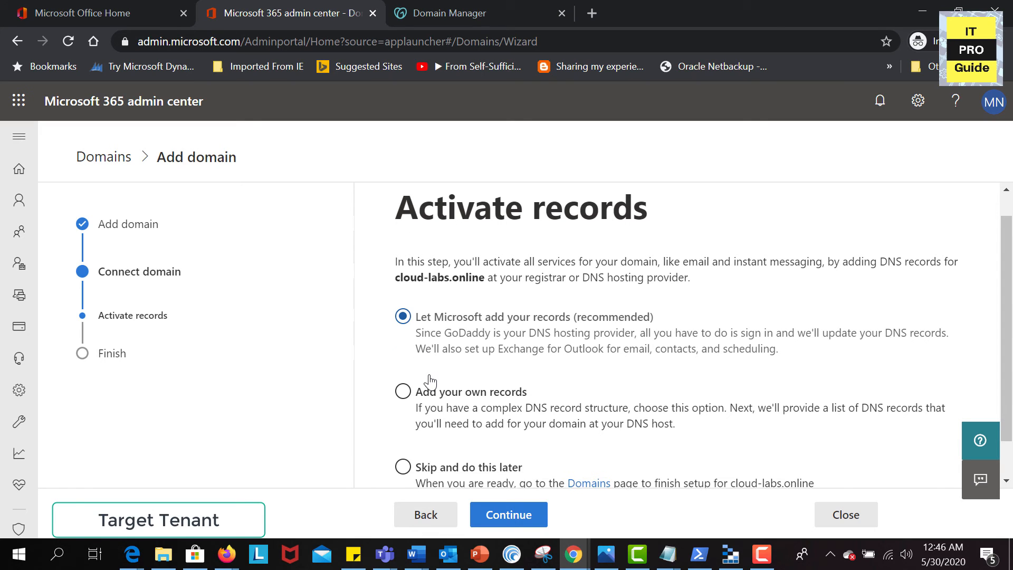
left_click(501, 515)
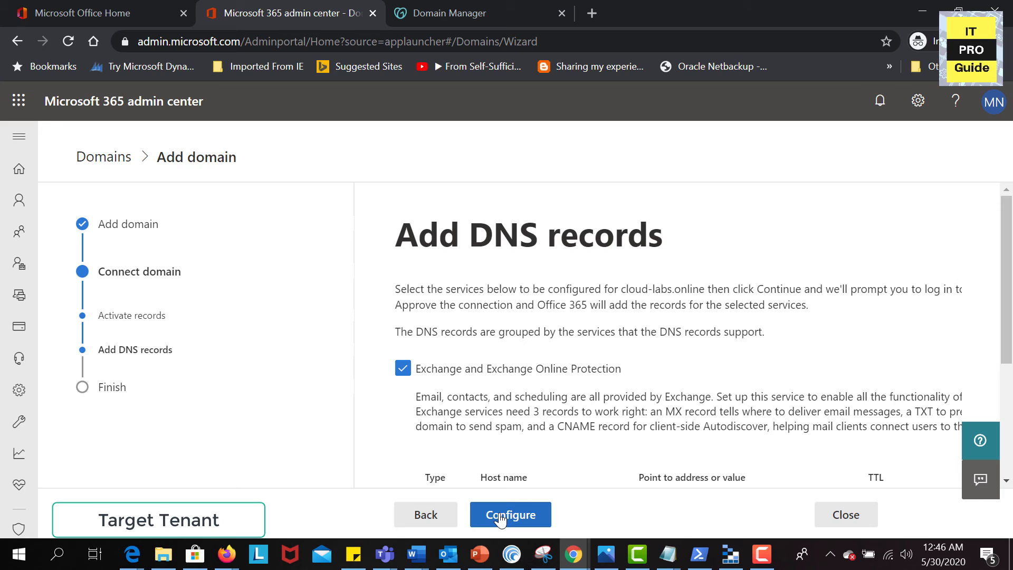
scroll(609, 425, "down", 4)
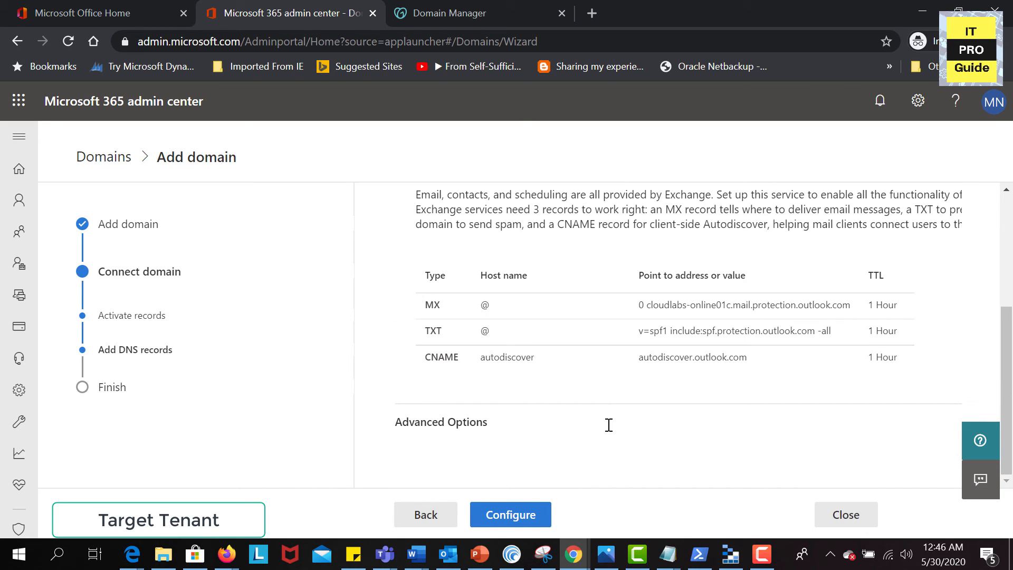
left_click(538, 515)
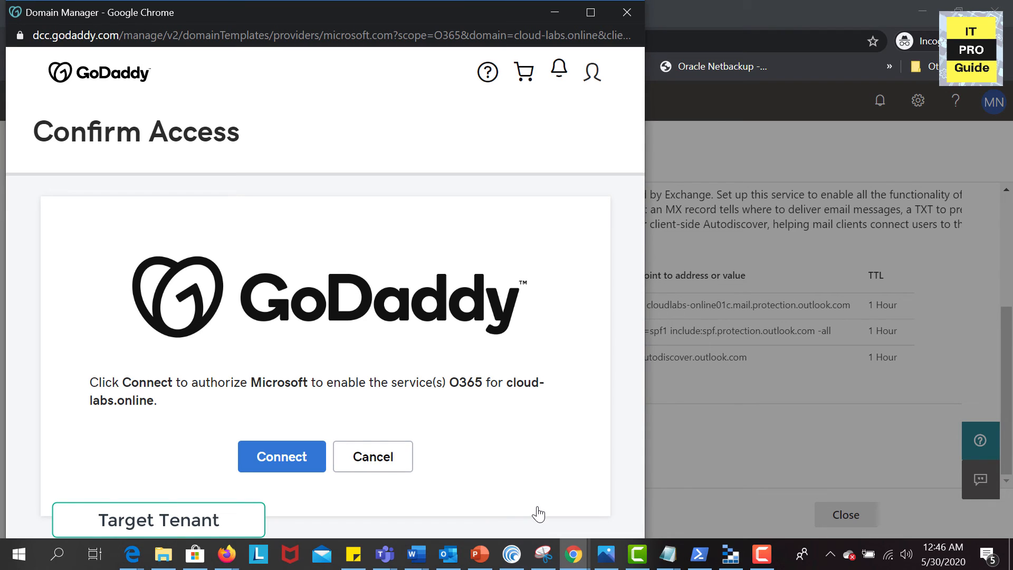
left_click(760, 555)
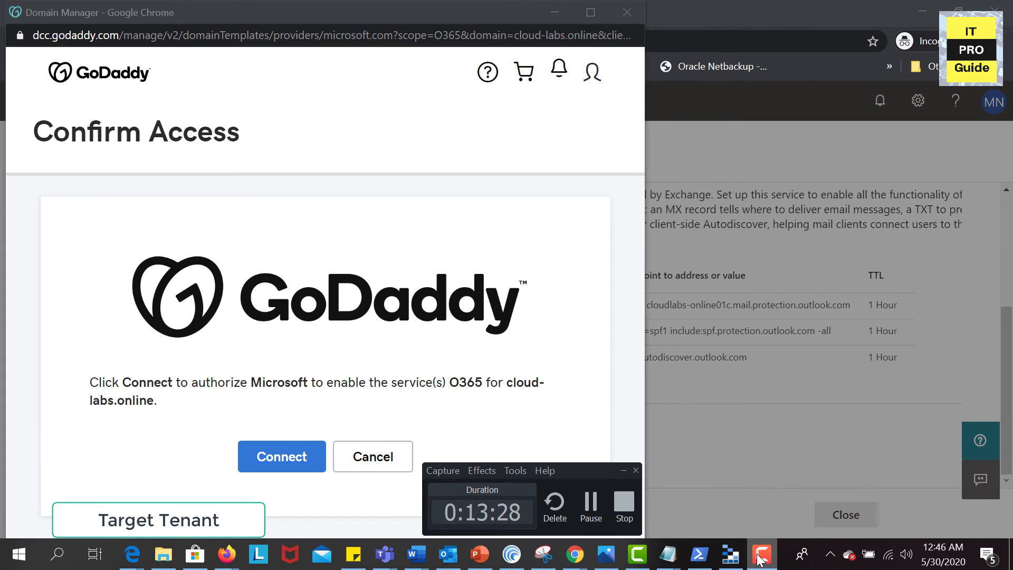
left_click(760, 555)
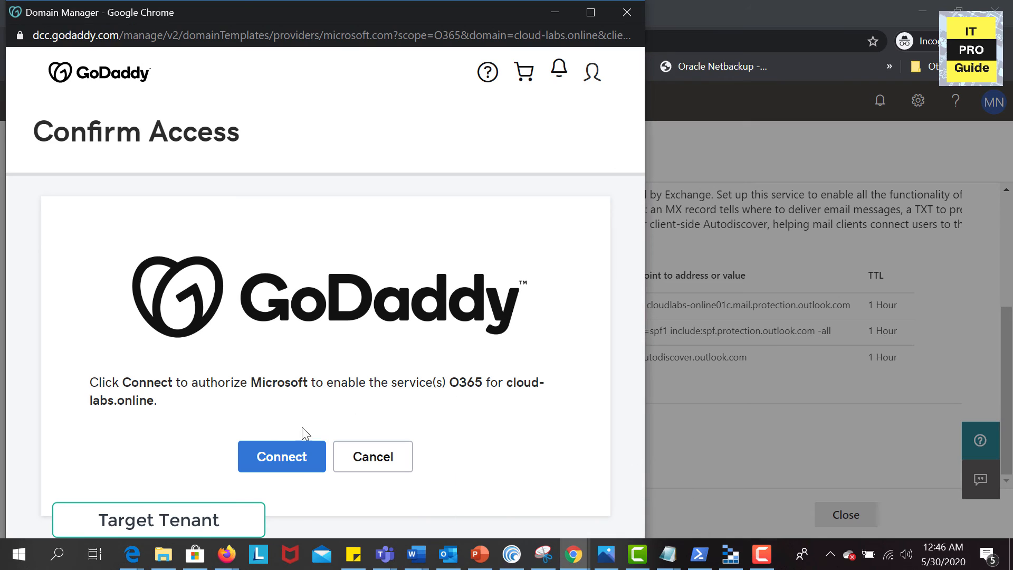
left_click(284, 453)
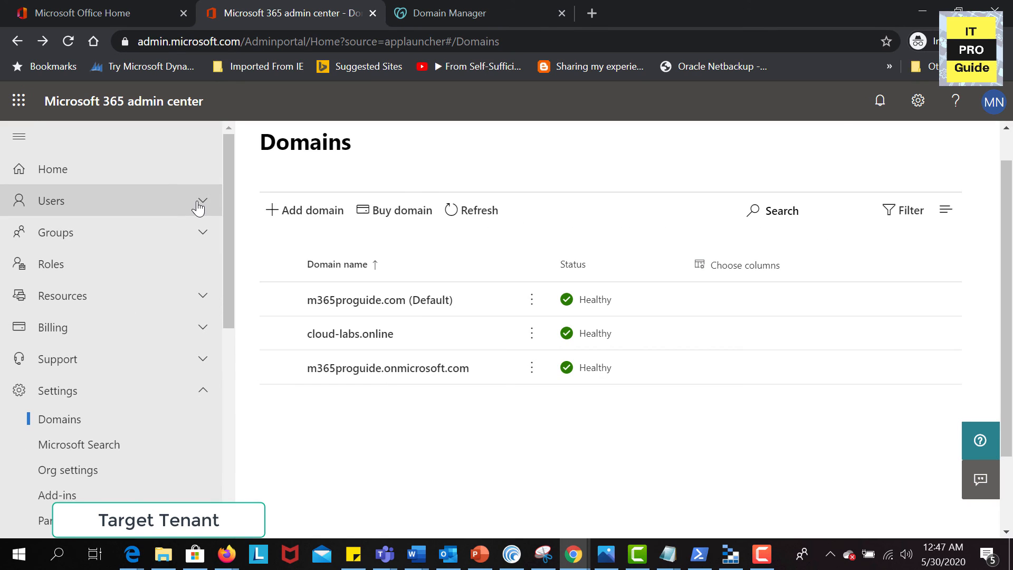
Open the Accounts user's details from Active users to view its onmicrosoft.com username
left_click(198, 203)
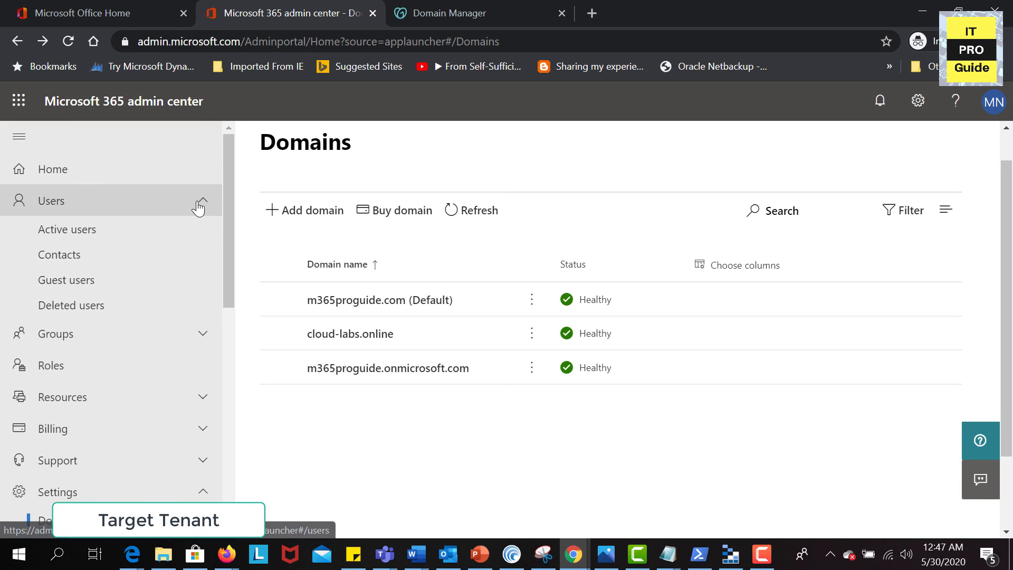
left_click(112, 234)
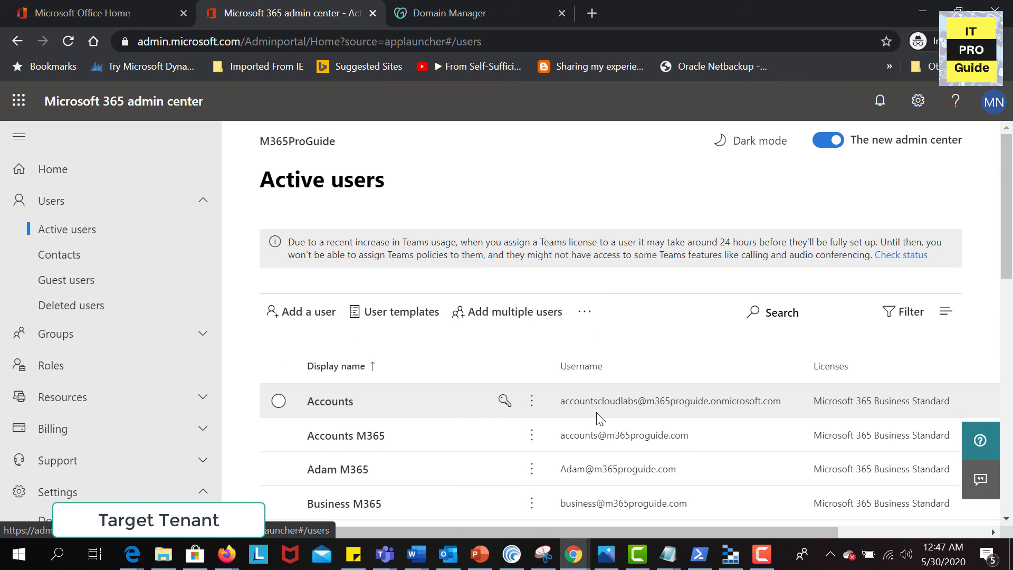
left_click(598, 416)
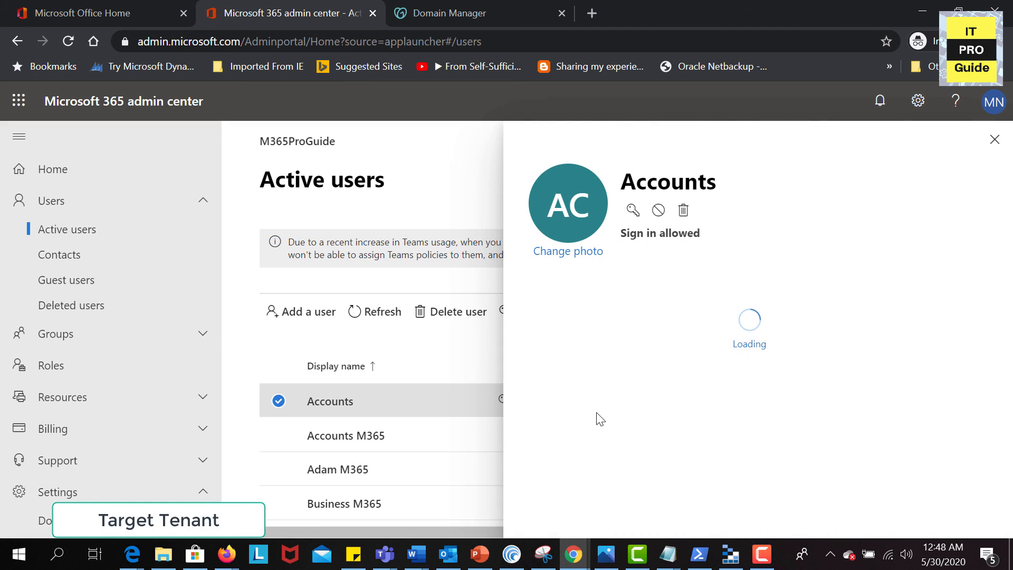
left_click(995, 139)
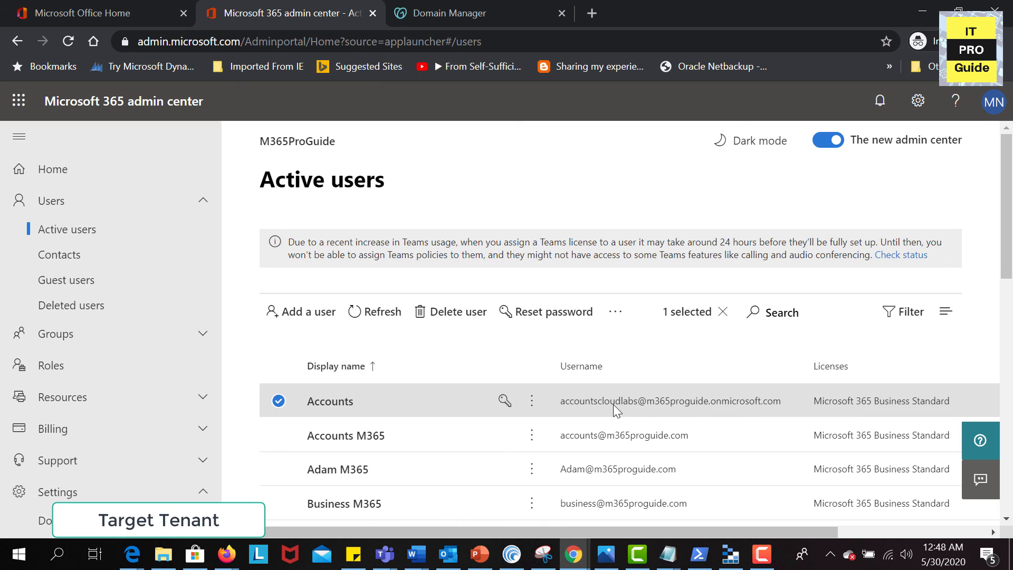
scroll(613, 404, "down", 2)
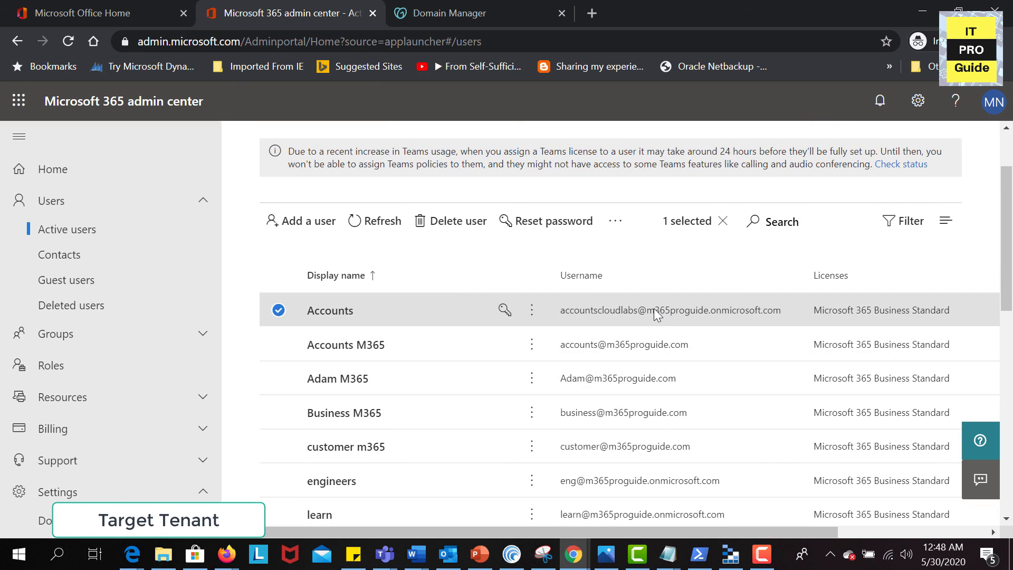
scroll(653, 308, "down", 1)
scroll(654, 308, "up", 1)
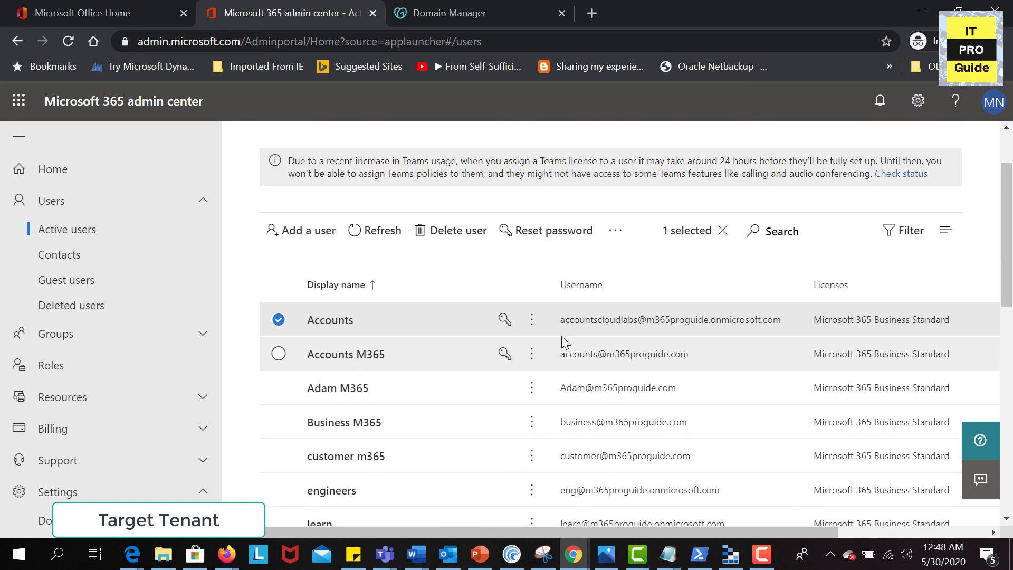
left_click(565, 321)
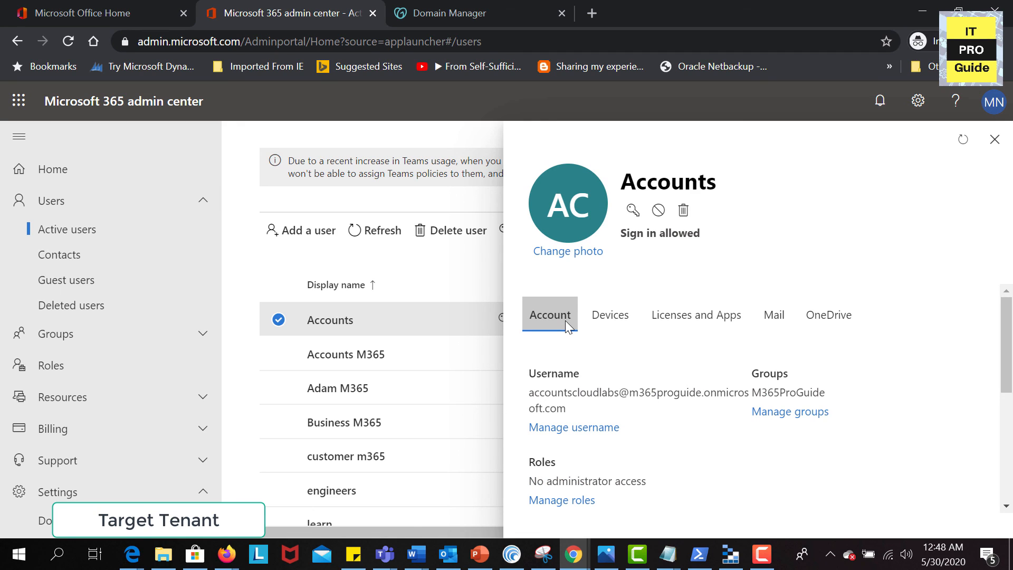
scroll(633, 406, "down", 1)
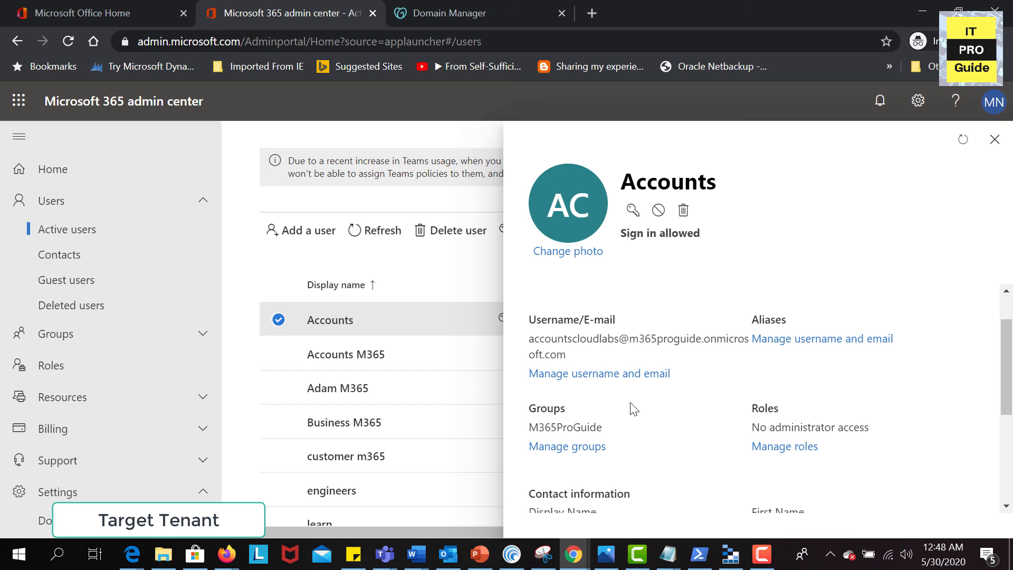
left_click(630, 376)
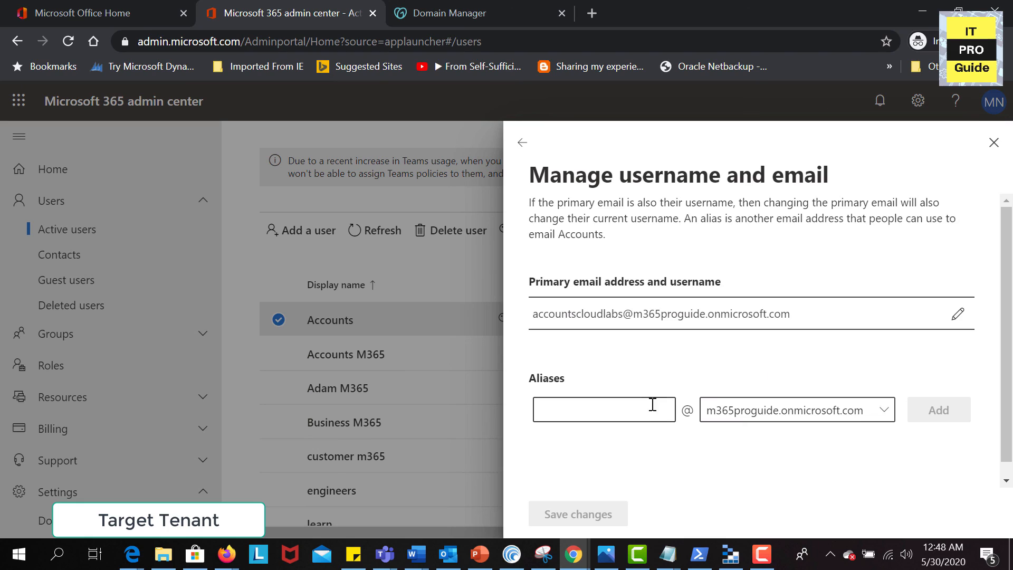
left_click(631, 414)
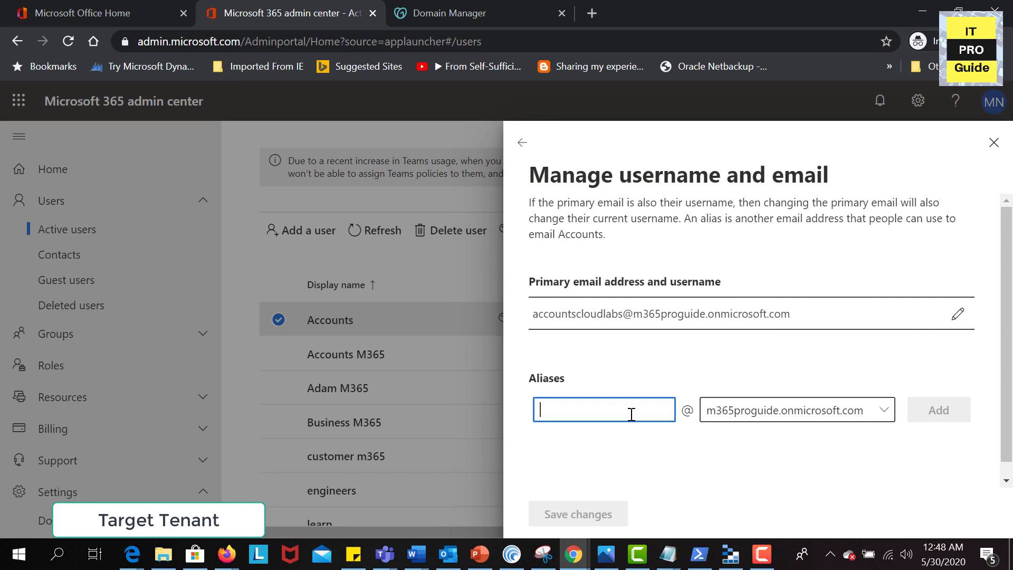
left_click(760, 430)
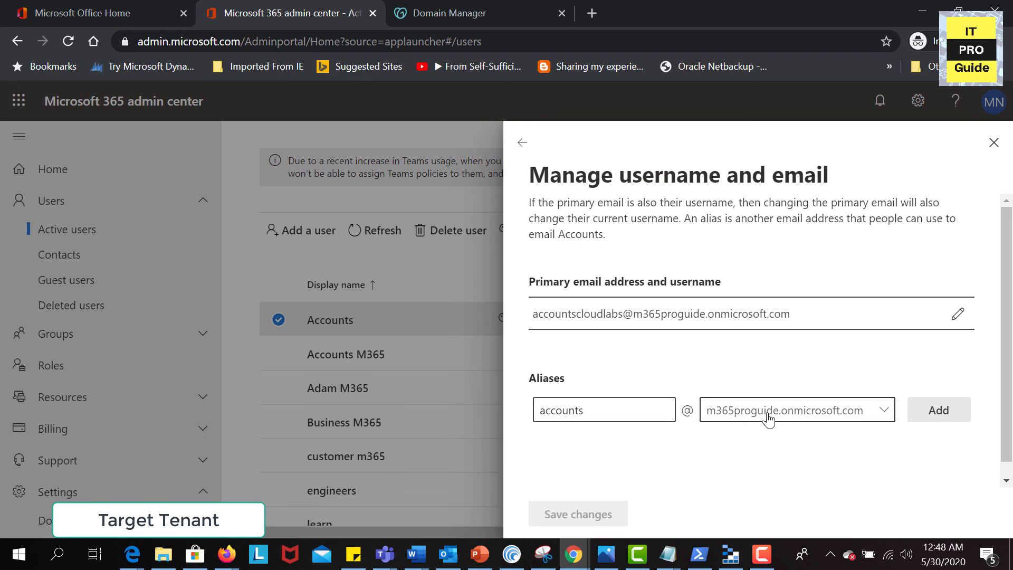
left_click(768, 415)
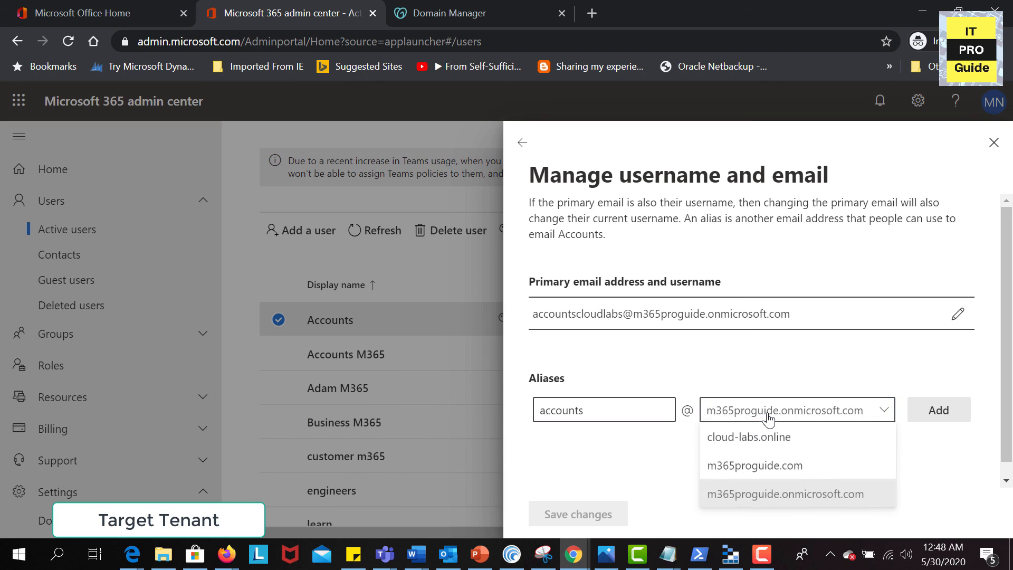
left_click(752, 446)
left_click(923, 418)
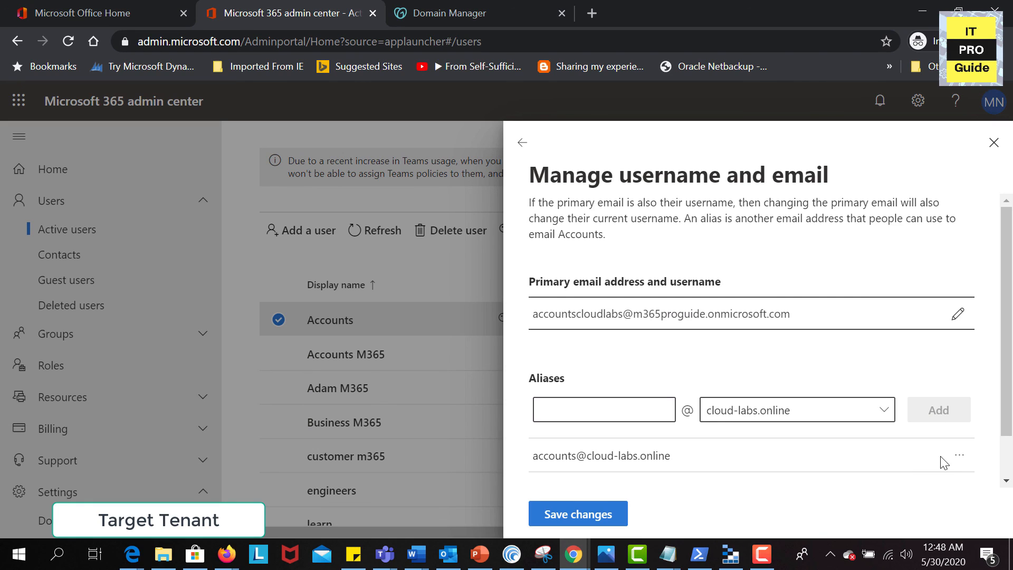
Make the cloud-labs.online alias the primary email and save the changes
left_click(959, 456)
left_click(929, 493)
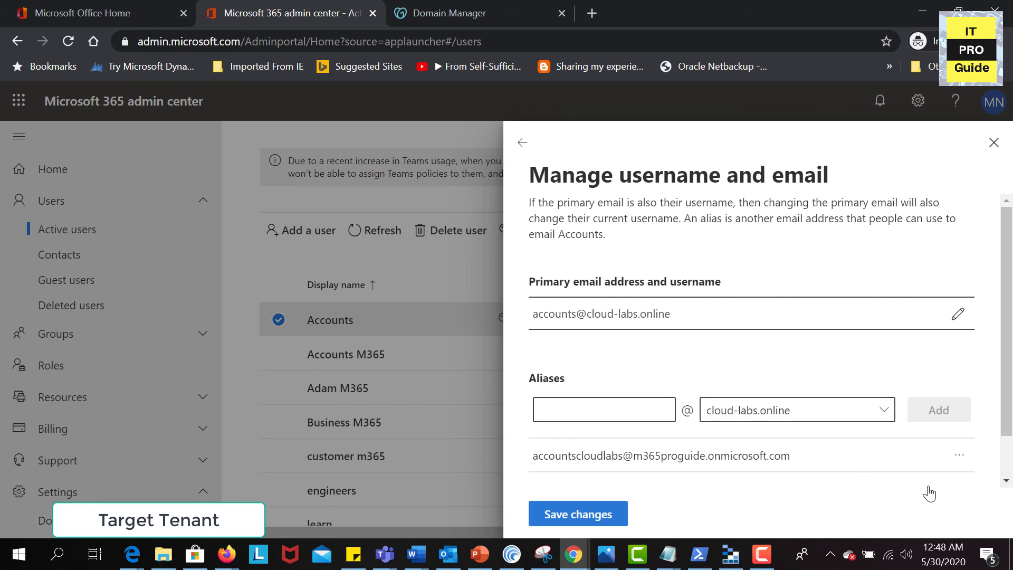
left_click(603, 515)
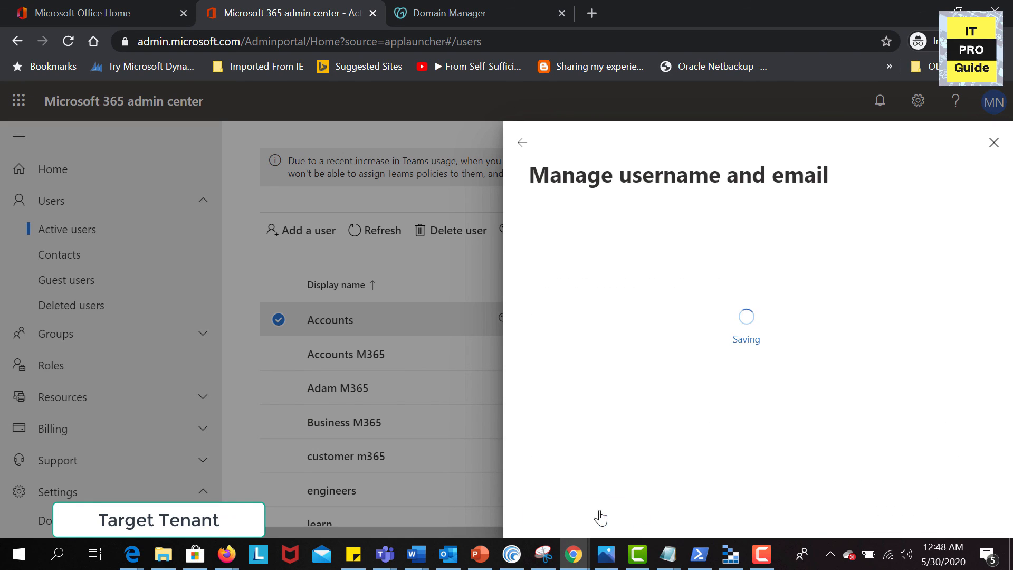